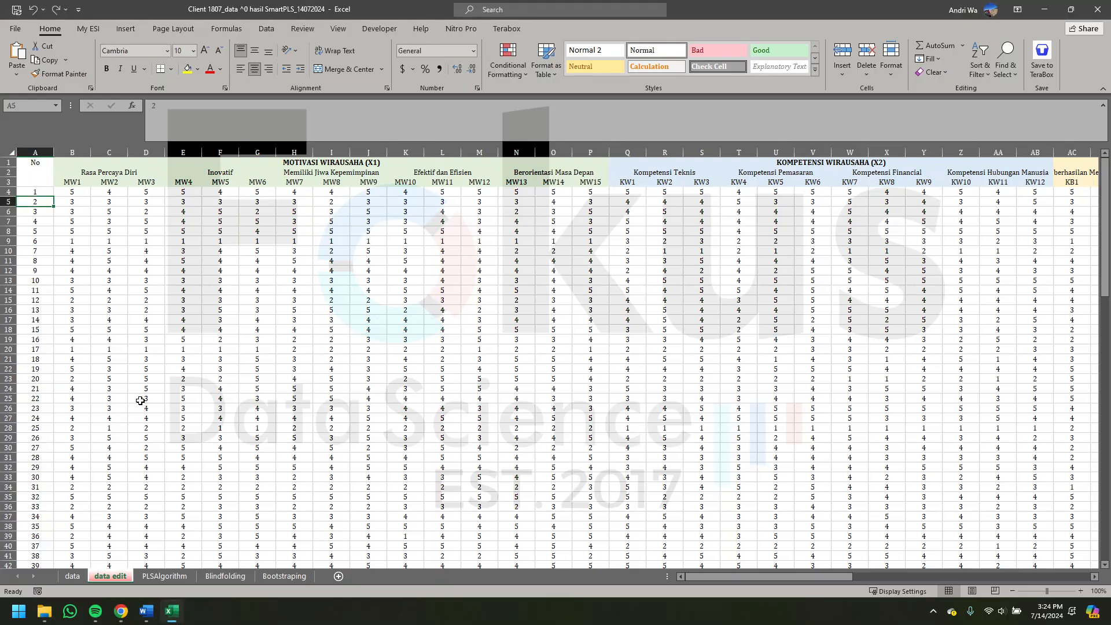
# - Examine the data and data edit sheets, comparing the indicator columns and the variable groups they belong to
pyautogui.click(72, 576)
pyautogui.click(99, 576)
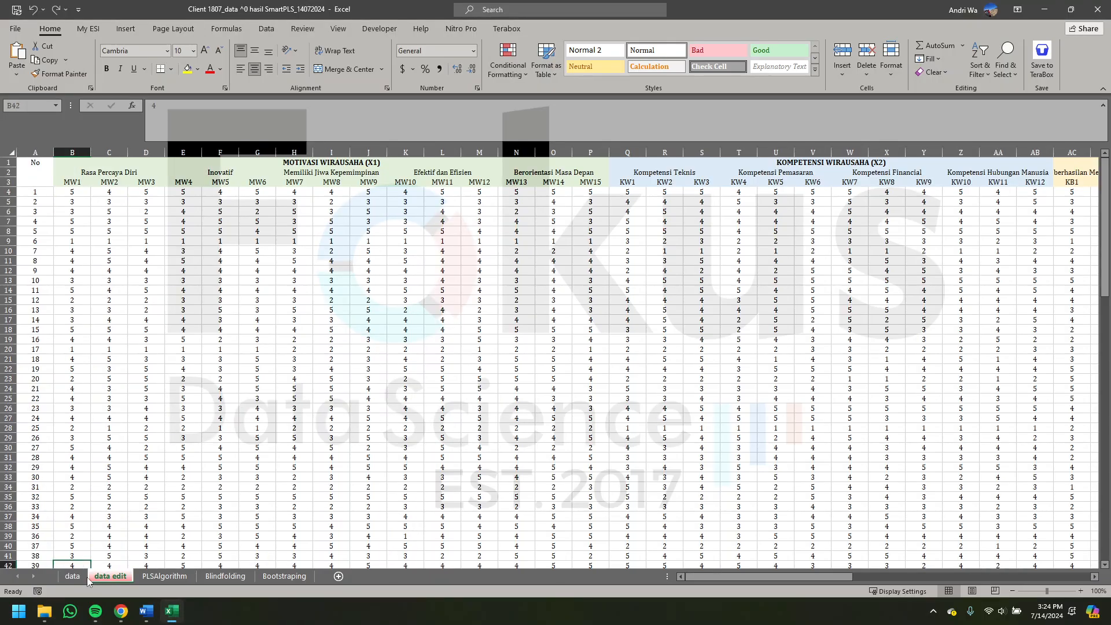
pyautogui.click(108, 371)
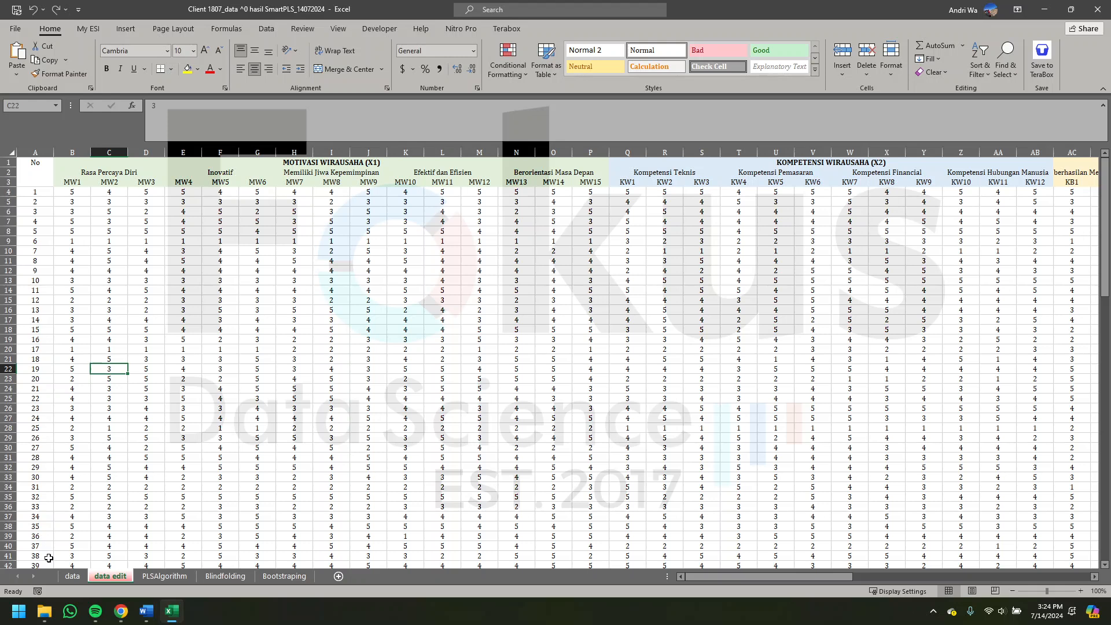
pyautogui.click(72, 576)
pyautogui.hscroll(-5, 87, 509)
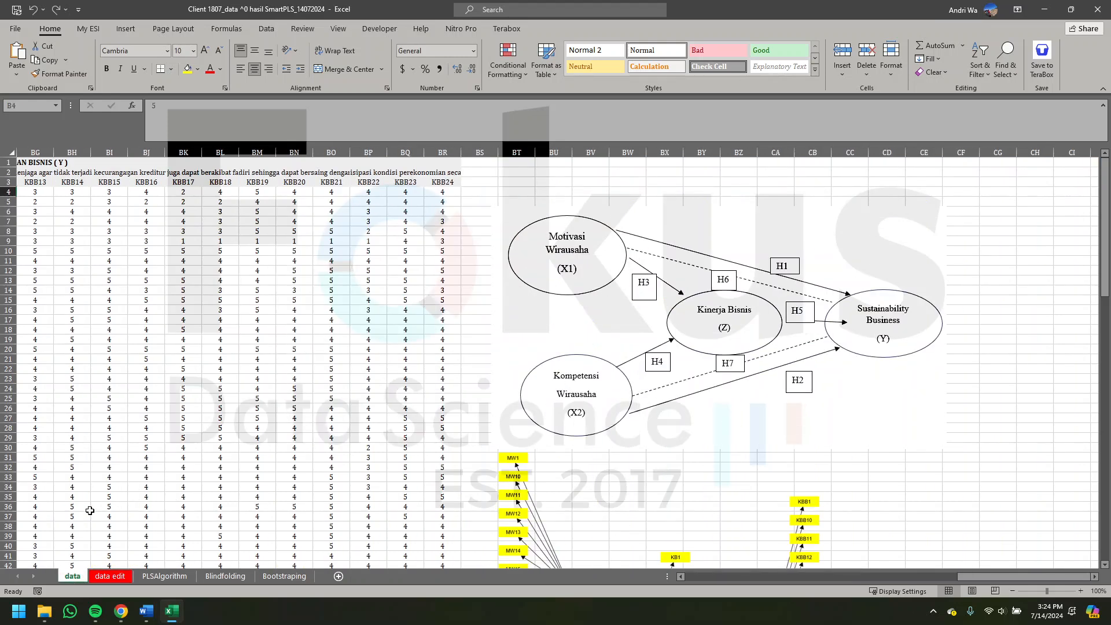
pyautogui.click(103, 577)
pyautogui.click(121, 199)
pyautogui.hscroll(10, 405, 208)
pyautogui.hscroll(5, 434, 205)
pyautogui.hscroll(-7, 450, 194)
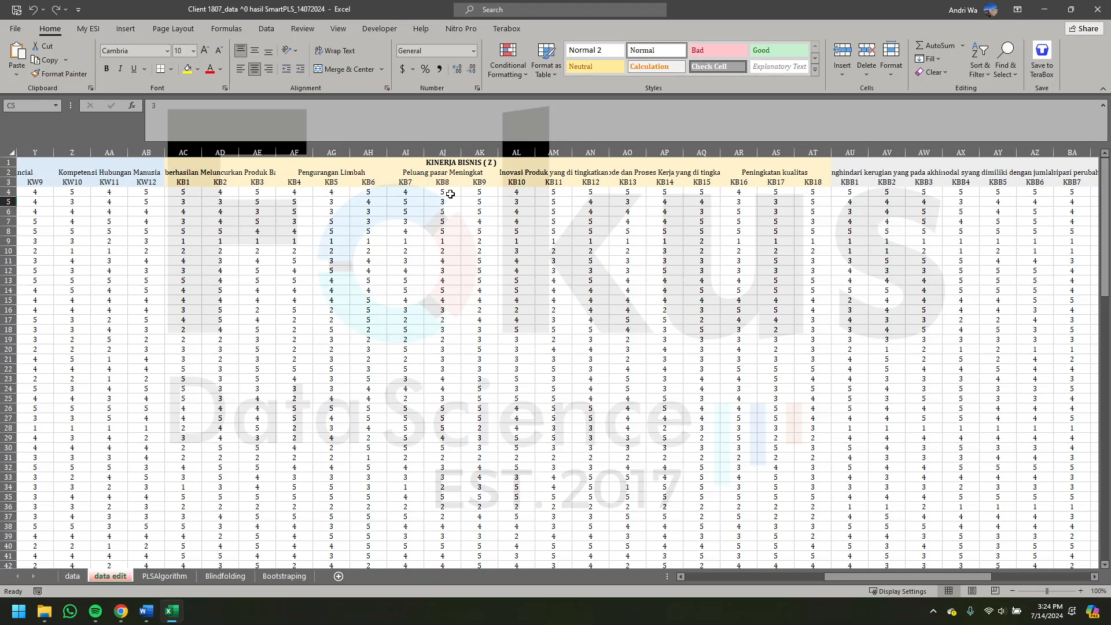
pyautogui.hscroll(-8, 152, 205)
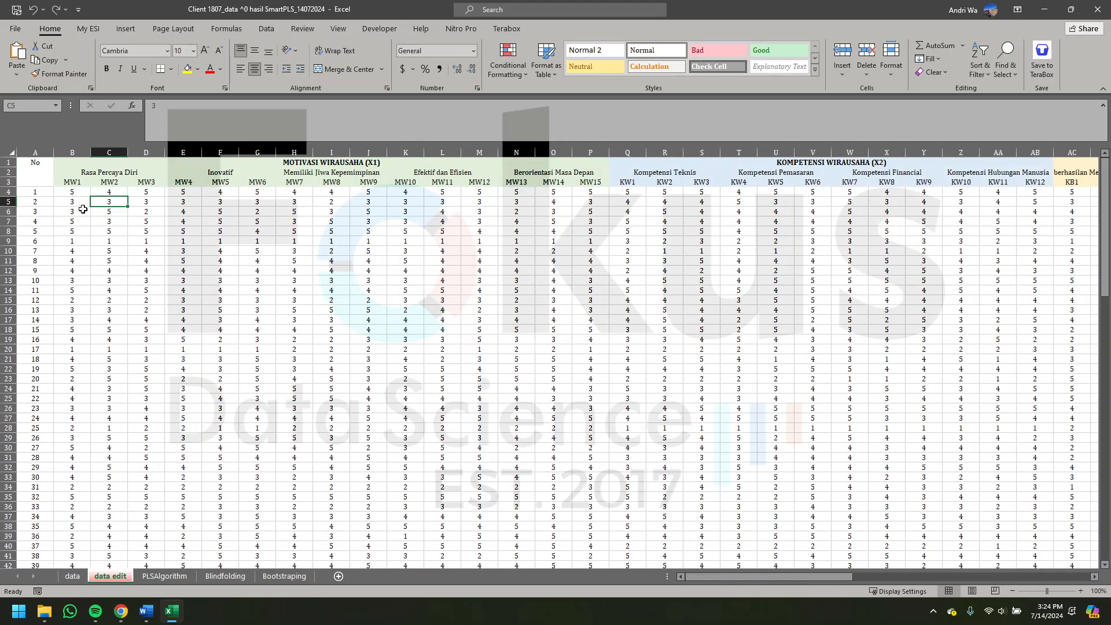
# - Copy the indicator block on the data edit sheet, from the MW1 header through the last KBB24 response, without the No column
pyautogui.click(74, 182)
pyautogui.hscroll(3, 86, 185)
pyautogui.hscroll(-3, 98, 187)
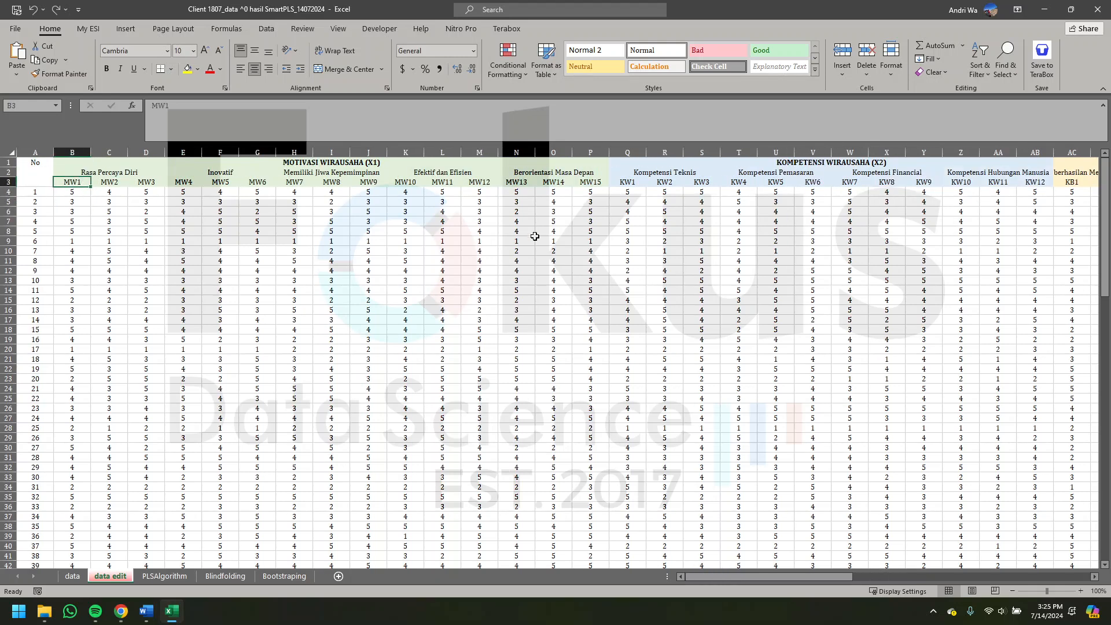
pyautogui.hscroll(10, 580, 267)
pyautogui.hscroll(4, 595, 257)
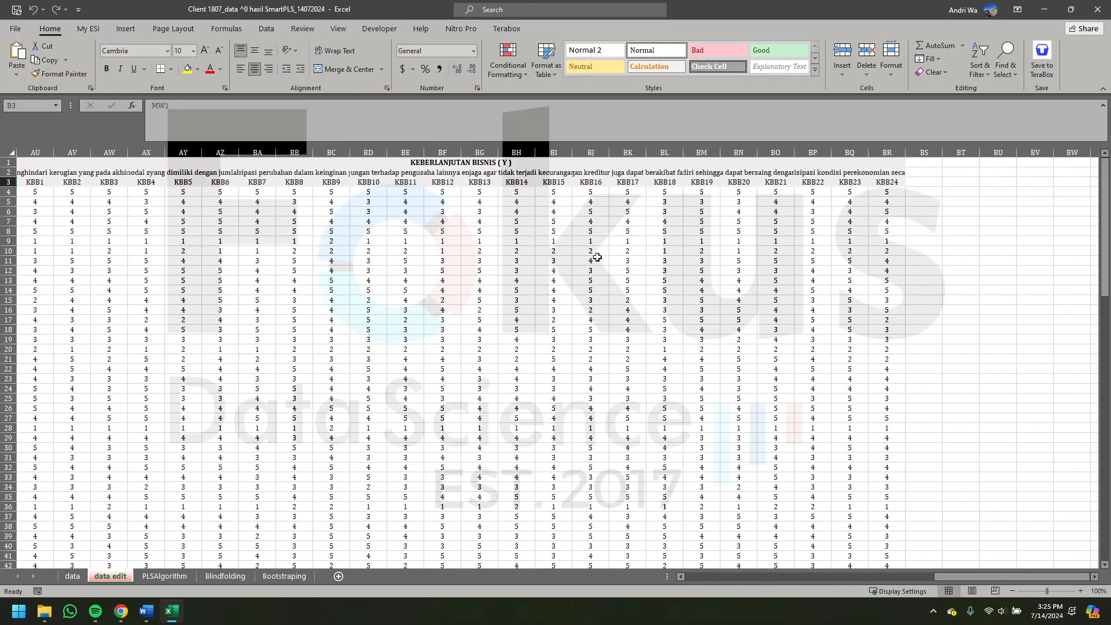
pyautogui.scroll(-8, 903, 461)
pyautogui.scroll(-14, 904, 461)
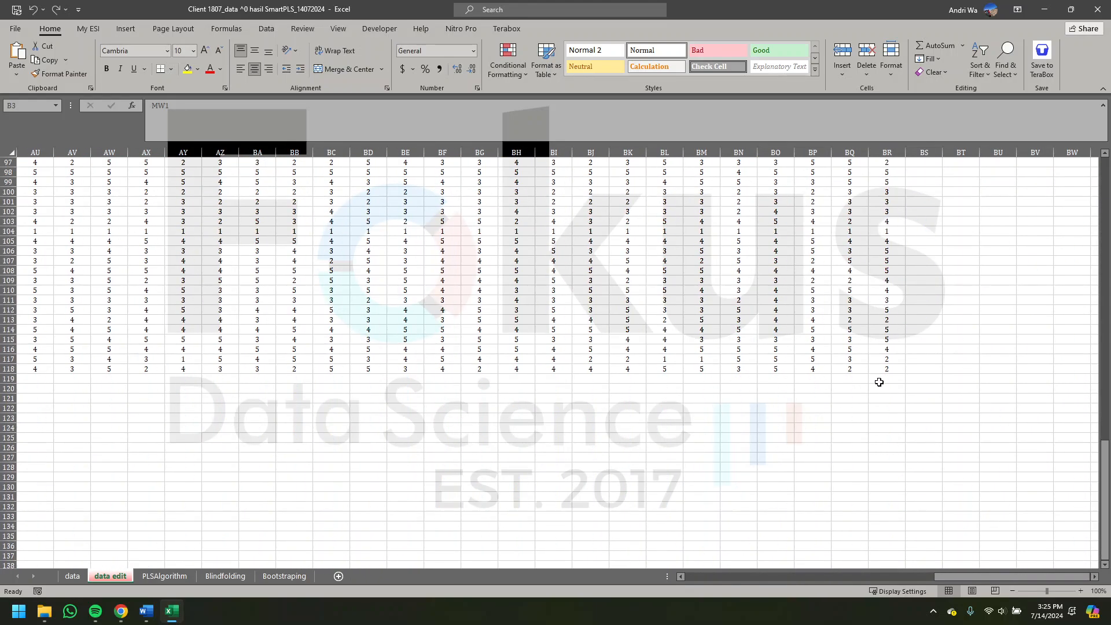
pyautogui.hotkey('ctrl', 'a')
pyautogui.scroll(20, 881, 350)
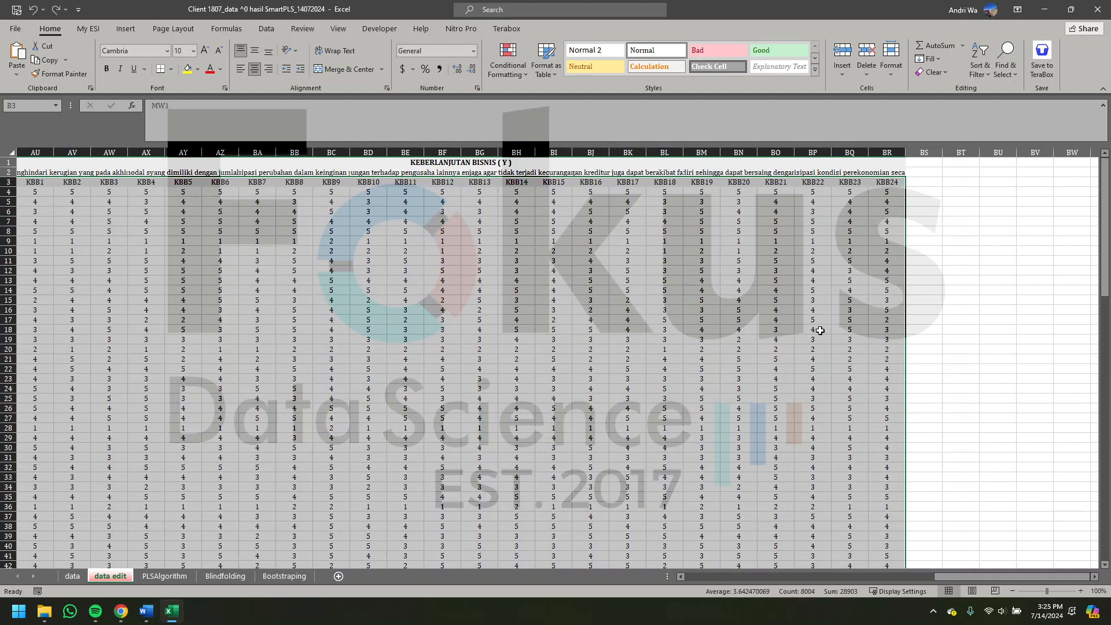
pyautogui.hscroll(-9, 824, 330)
pyautogui.hscroll(-7, 520, 321)
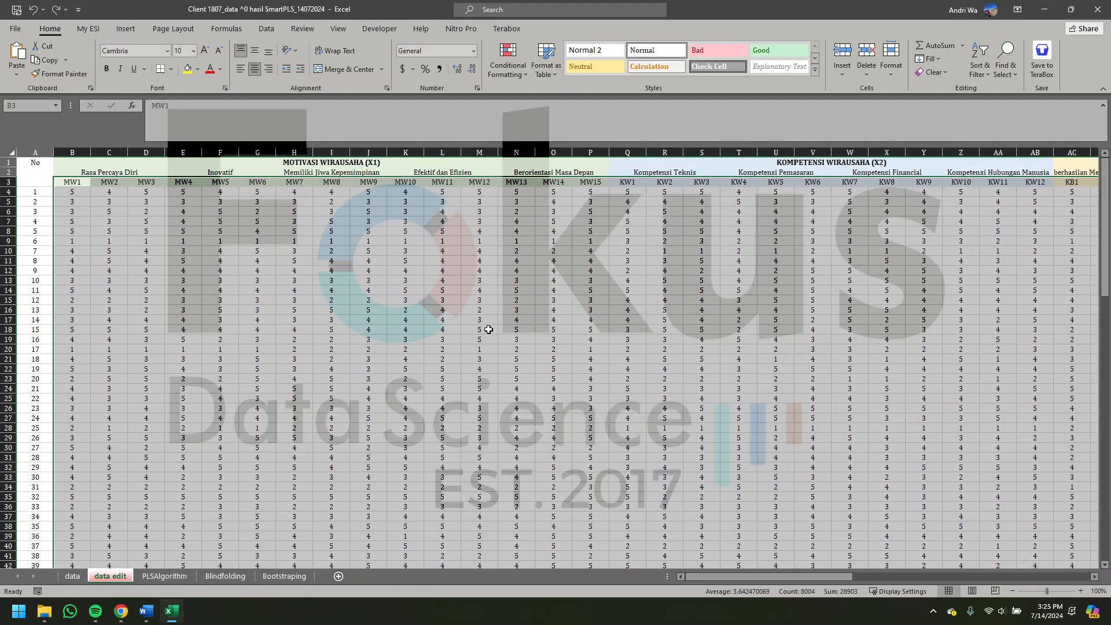
pyautogui.rightClick(491, 328)
pyautogui.click(518, 49)
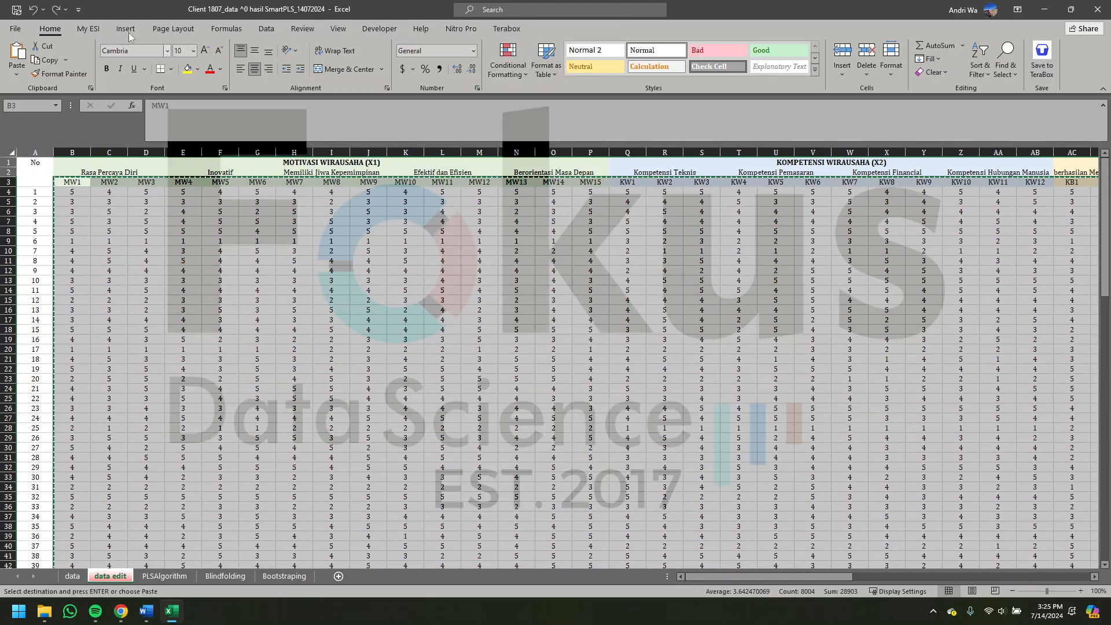
# - Create a blank workbook and paste the copied indicator data as values starting at cell A1
pyautogui.click(26, 31)
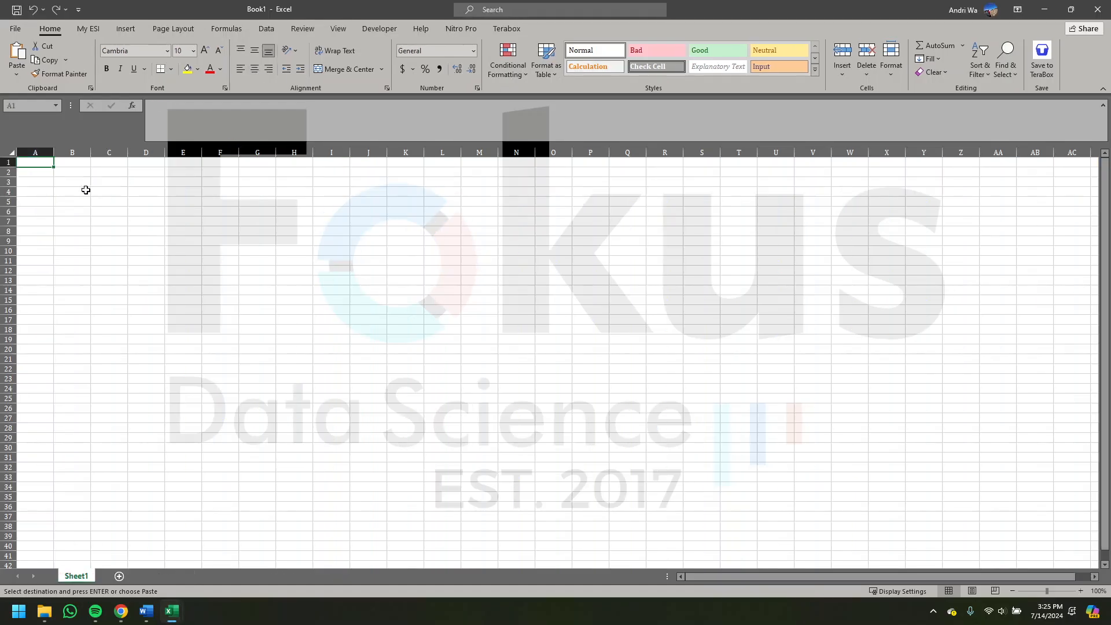
pyautogui.rightClick(45, 166)
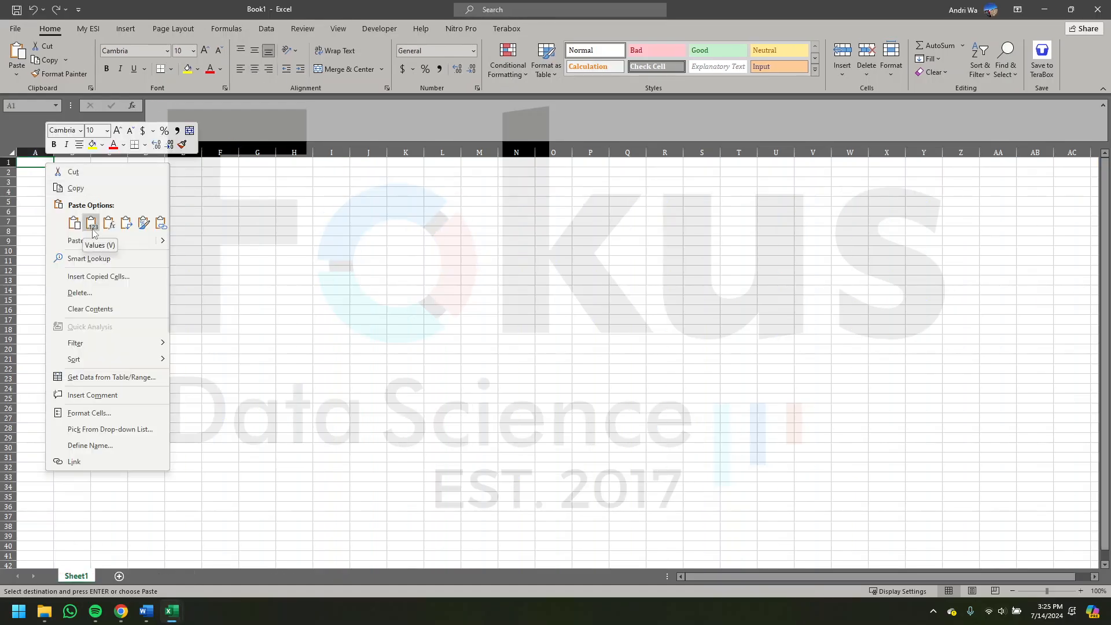
pyautogui.click(92, 224)
pyautogui.hscroll(6, 165, 205)
pyautogui.hscroll(3, 165, 205)
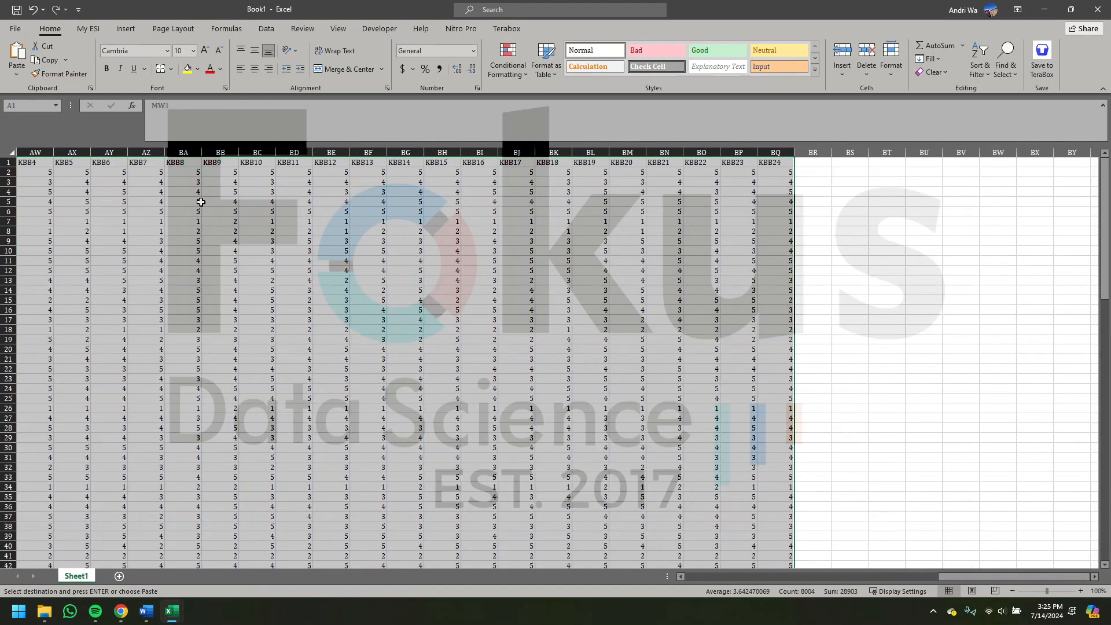
pyautogui.hscroll(-9, 197, 199)
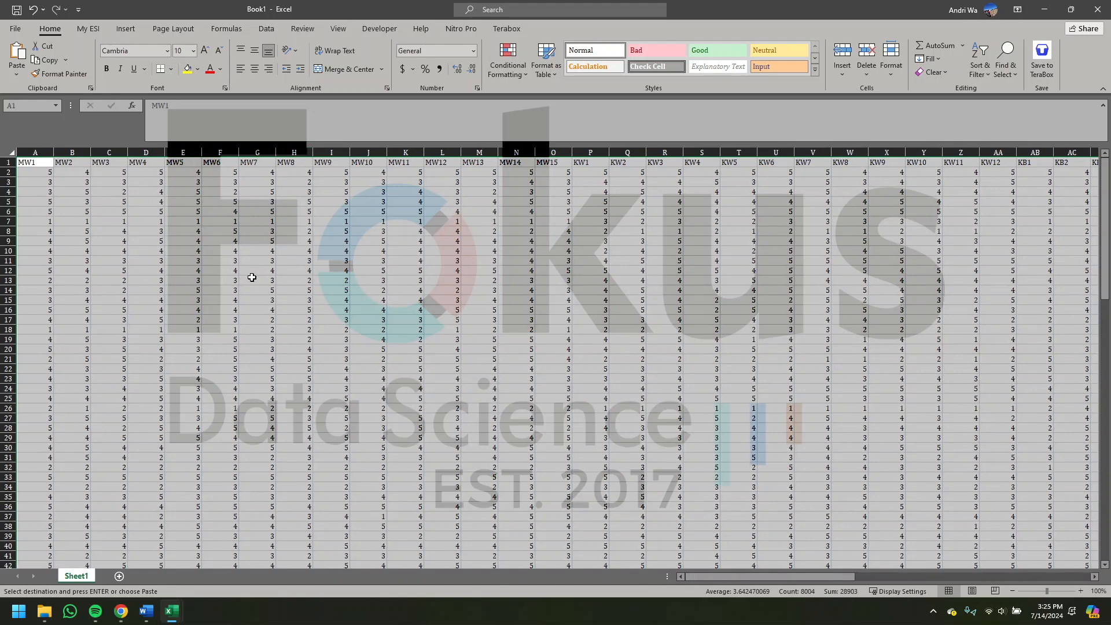
# - Set up saving the workbook as "Data CSV" in CSV UTF-8 (Comma delimited) format, but cancel and close it without saving
pyautogui.click(15, 29)
pyautogui.click(35, 184)
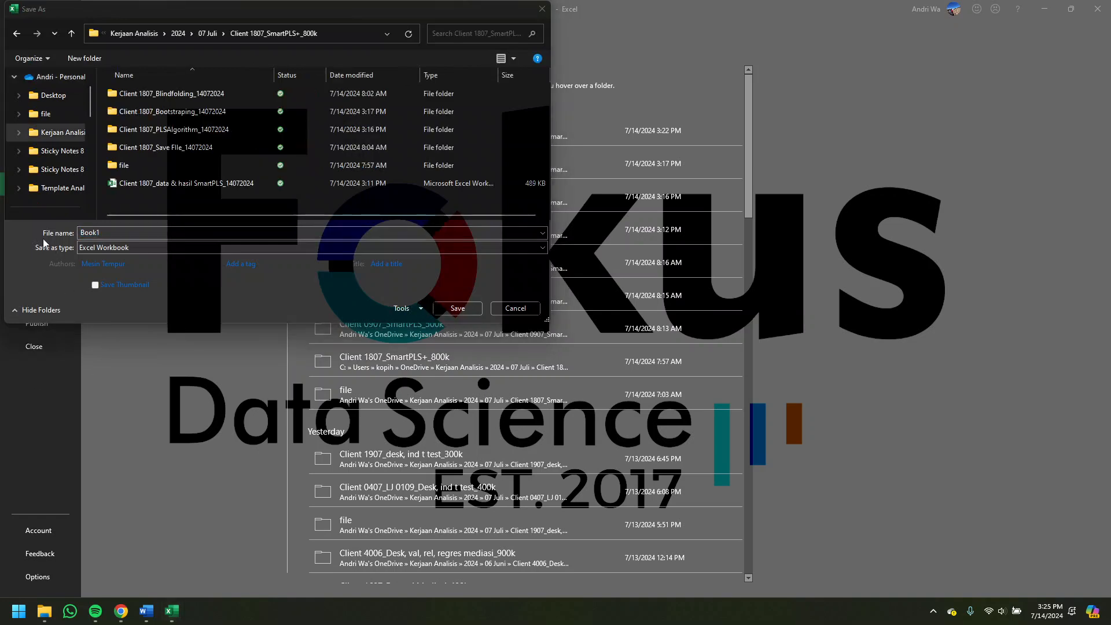
pyautogui.click(107, 232)
pyautogui.write('Data CSV')
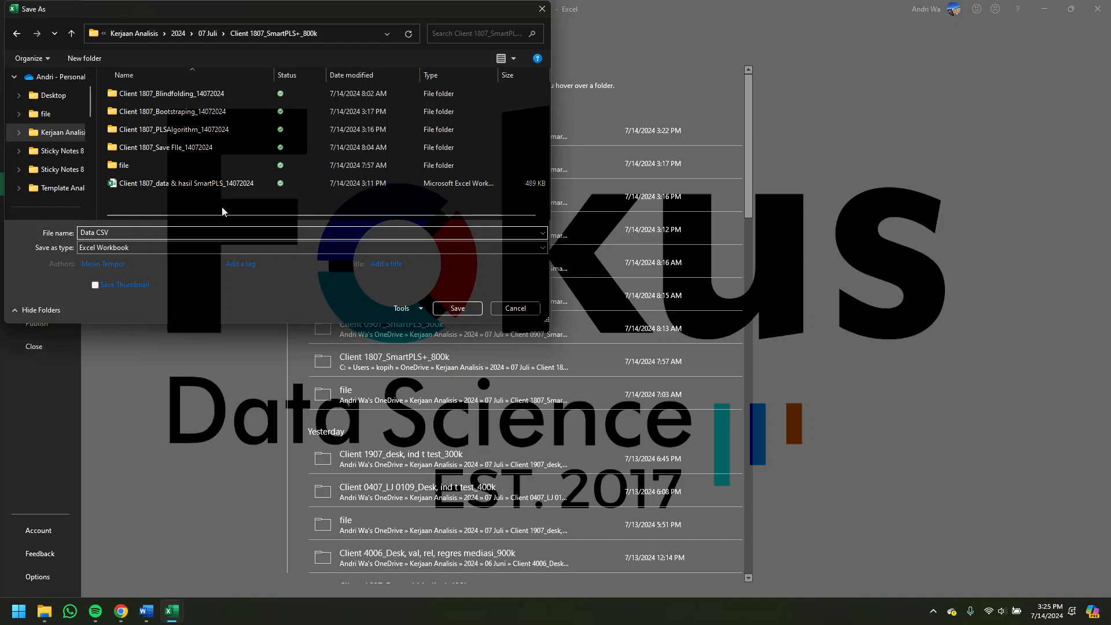
pyautogui.click(88, 248)
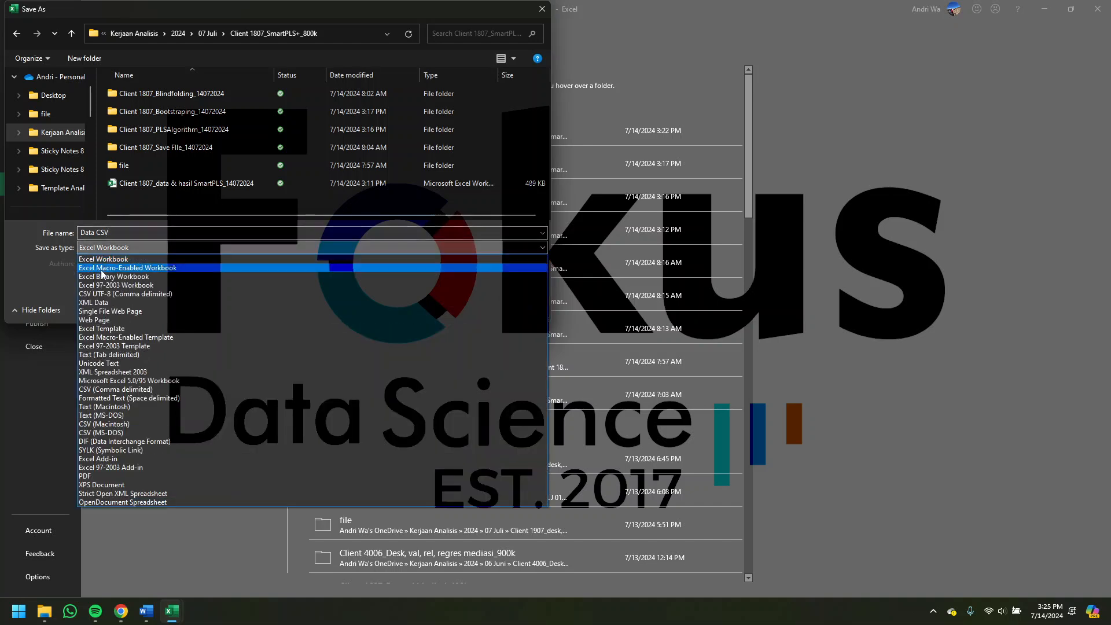
pyautogui.click(107, 294)
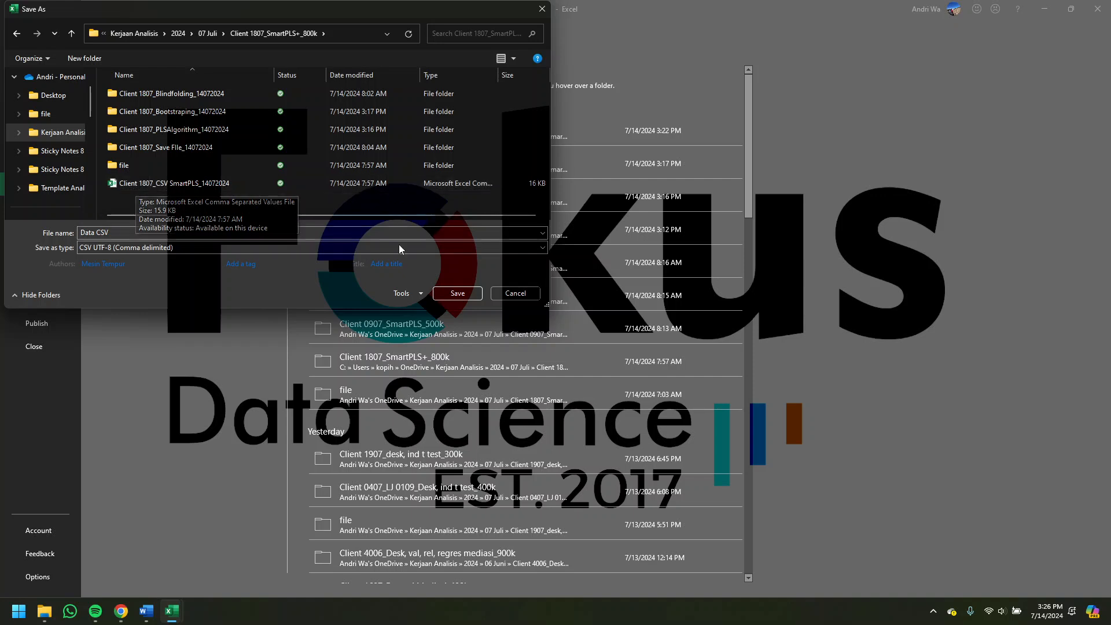
pyautogui.click(510, 292)
pyautogui.click(1096, 9)
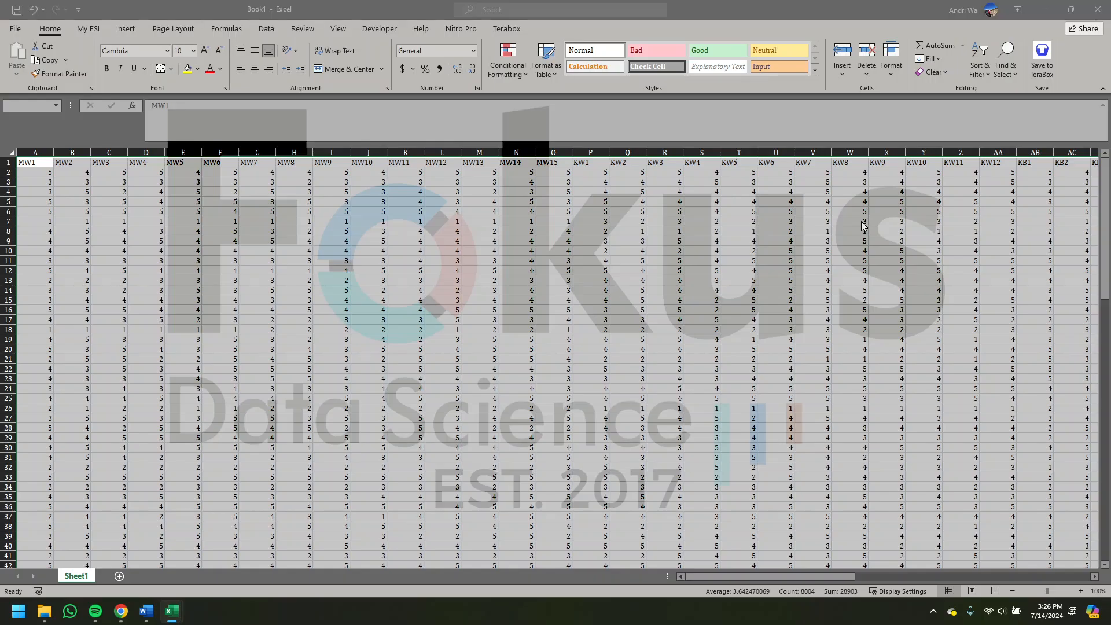
pyautogui.click(623, 368)
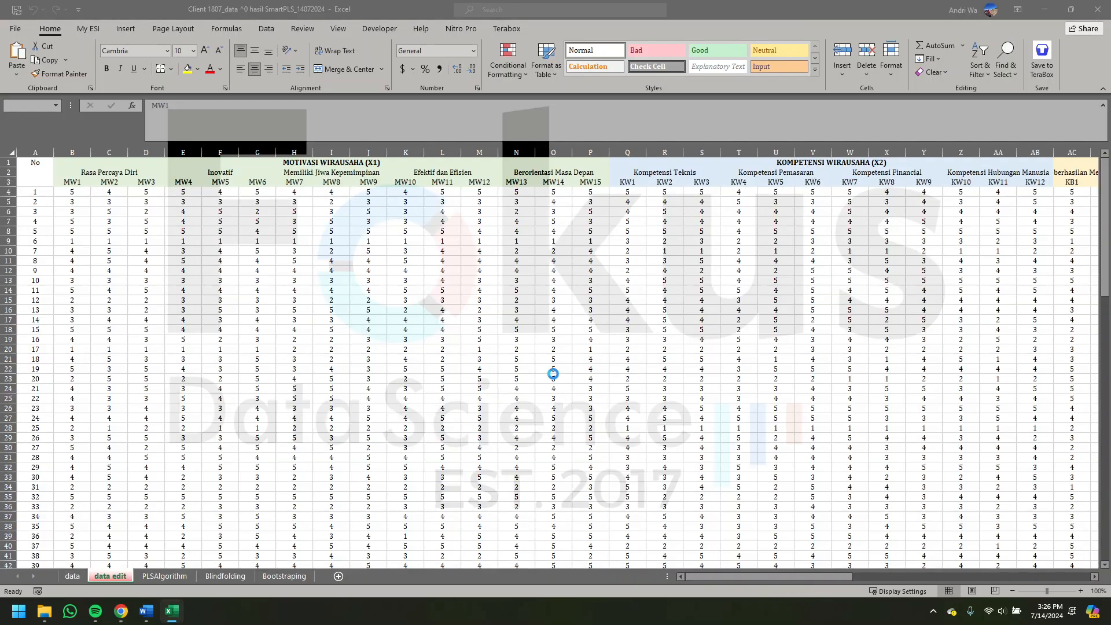
# - Switch to SmartPLS 4 and create a new project named "Contoh"
pyautogui.click(19, 611)
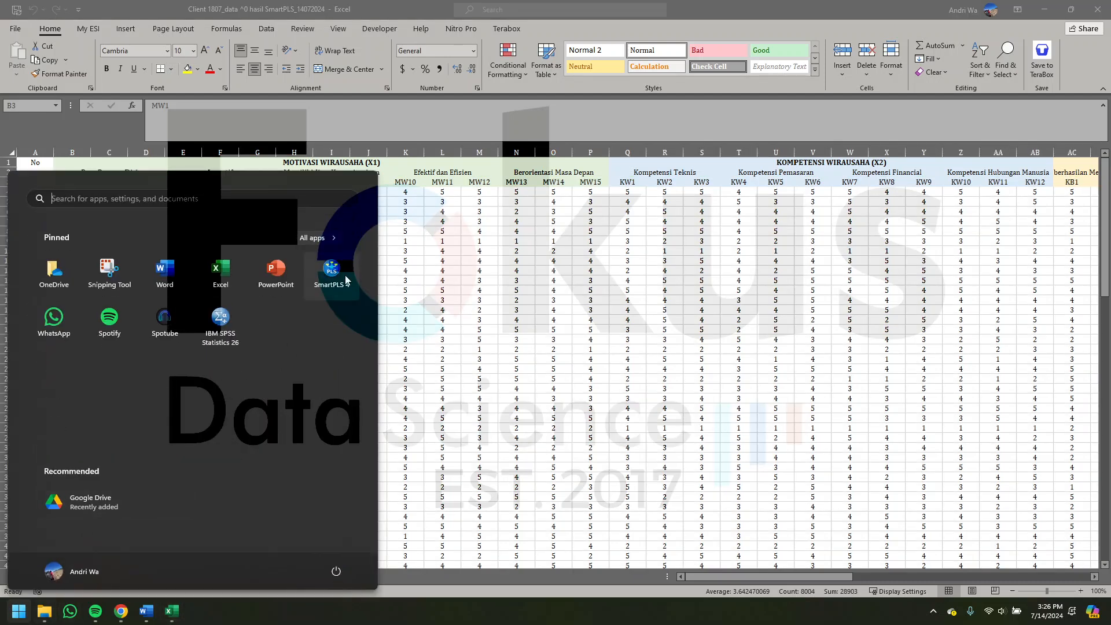
pyautogui.click(345, 276)
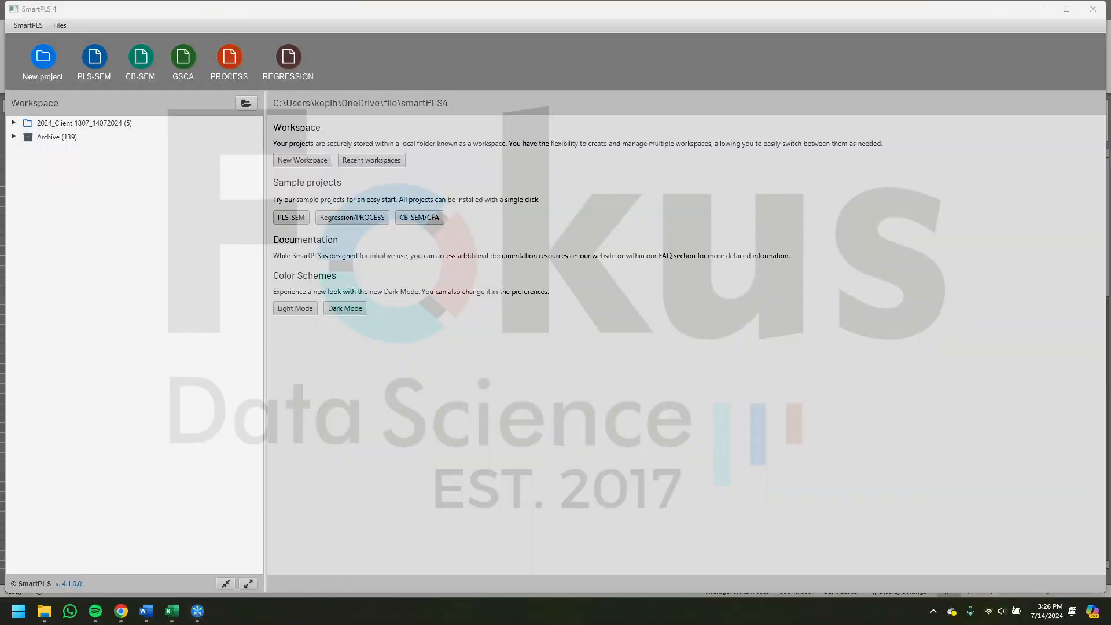
pyautogui.click(43, 61)
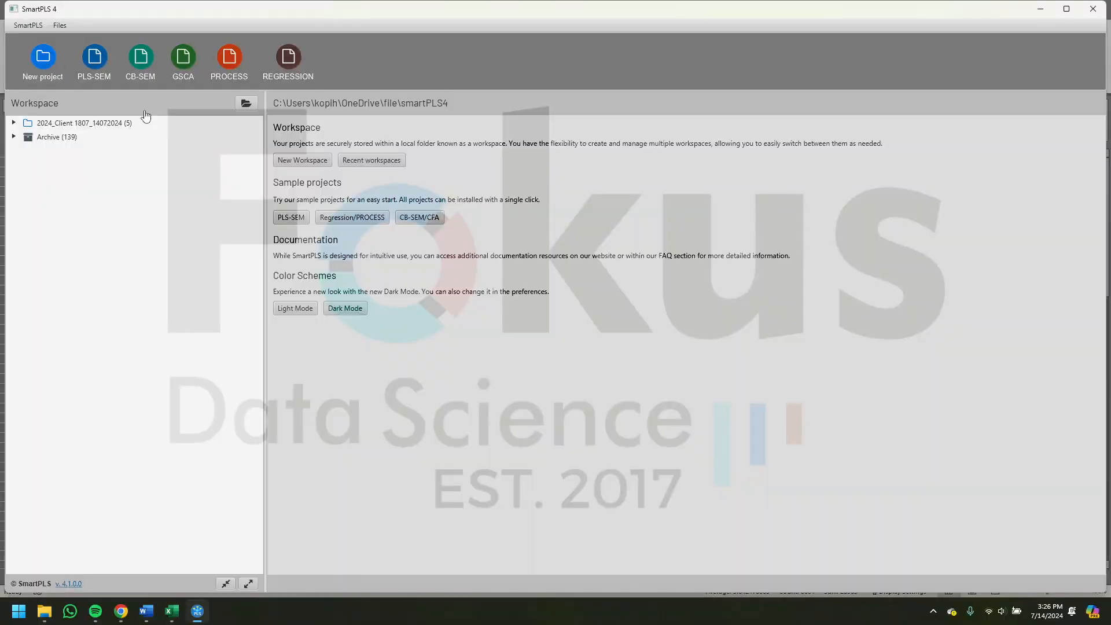
pyautogui.write('Cs')
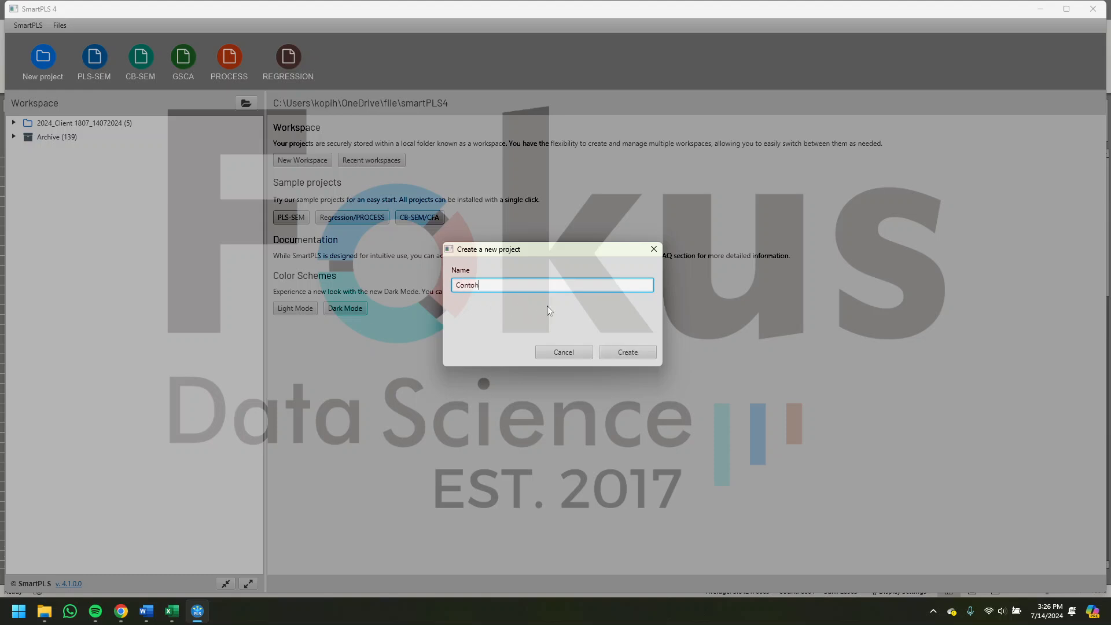
pyautogui.click(619, 353)
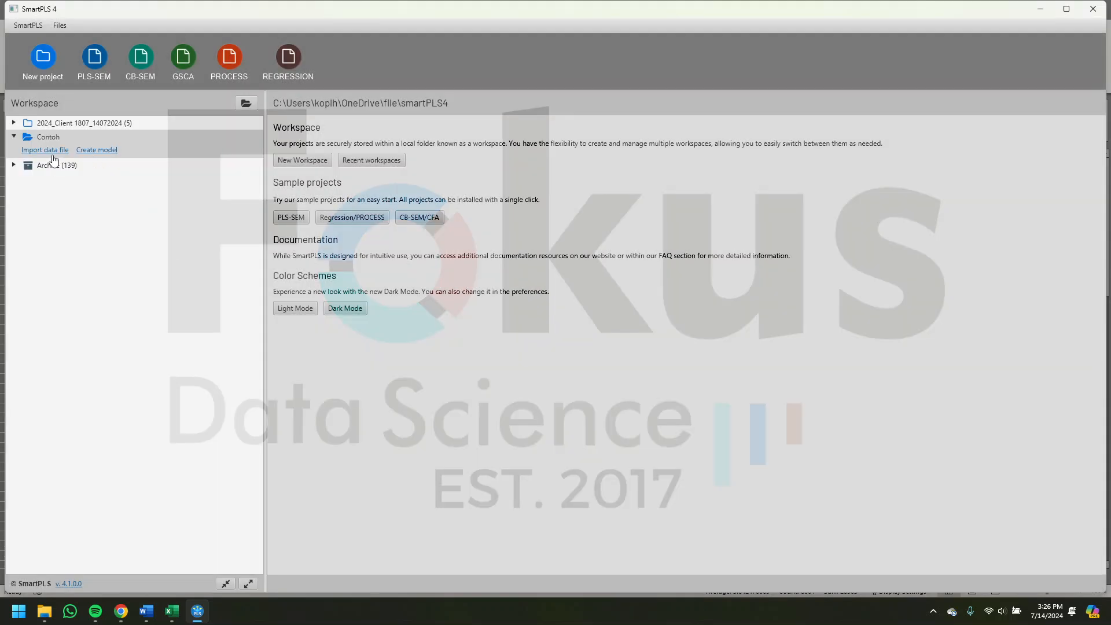
# - Create a PLS-SEM model named "Contoh" in the Contoh project and return to the workspace
pyautogui.click(87, 152)
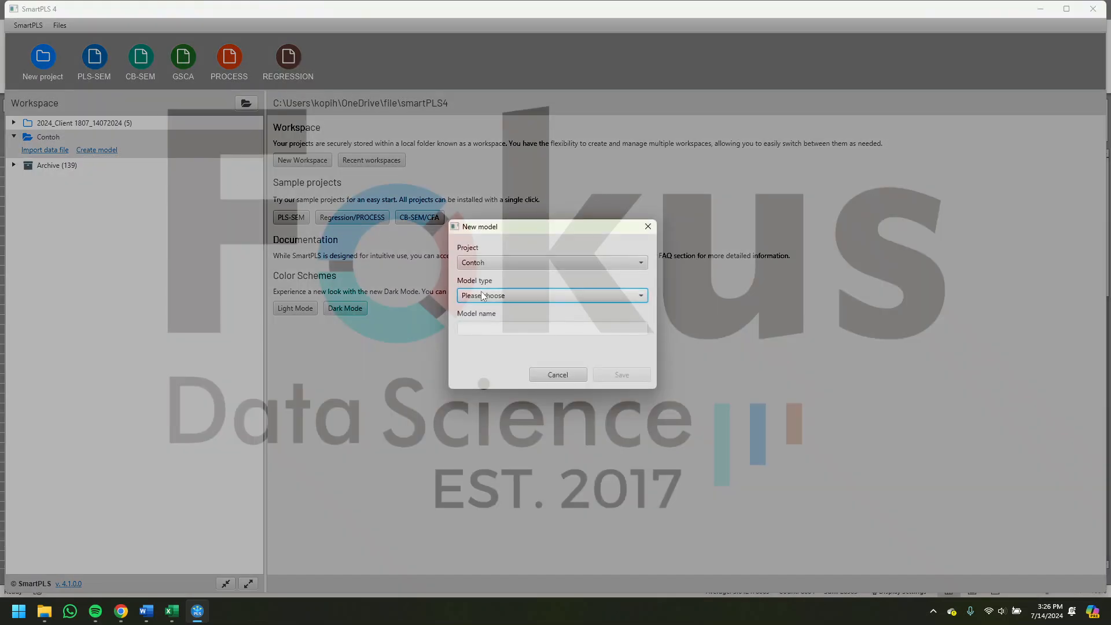
pyautogui.click(523, 294)
pyautogui.click(505, 312)
pyautogui.click(462, 328)
pyautogui.write('Contoh')
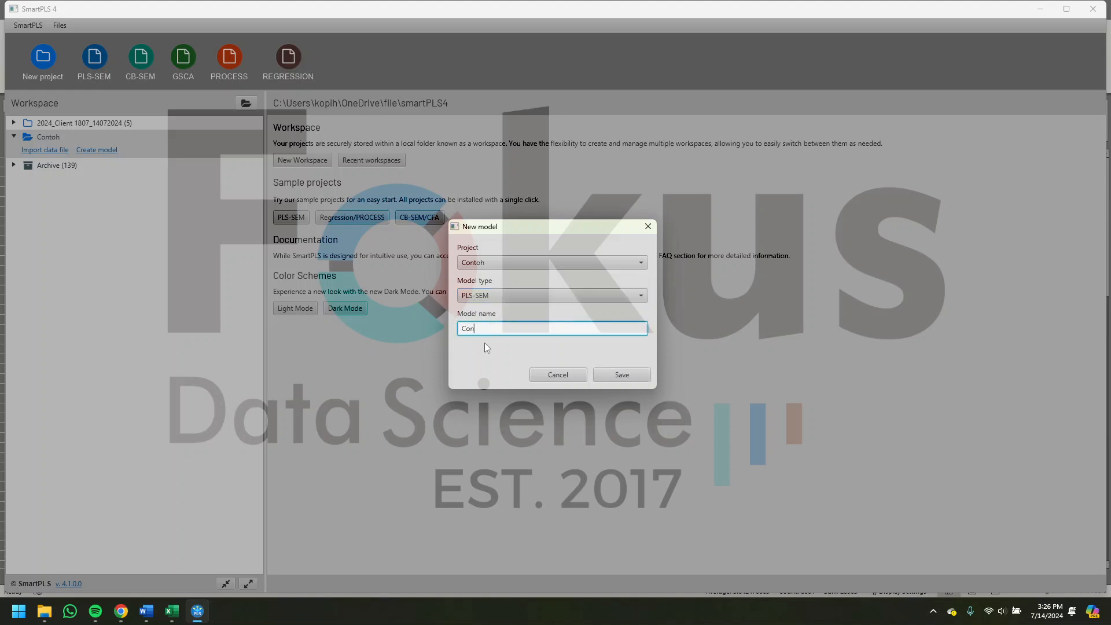
pyautogui.click(625, 375)
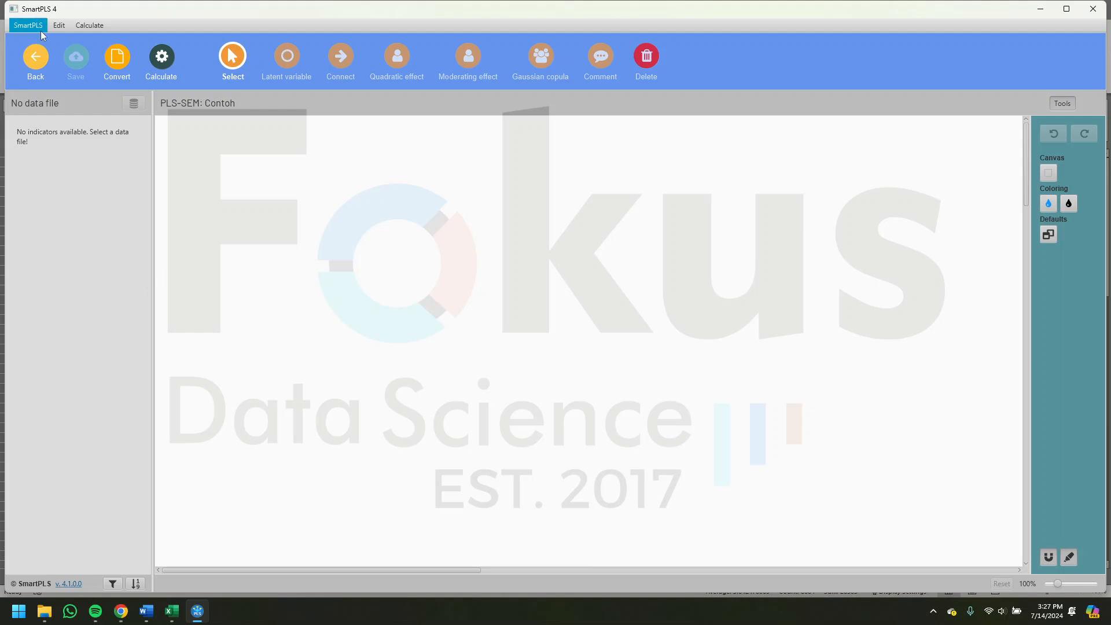
pyautogui.click(36, 57)
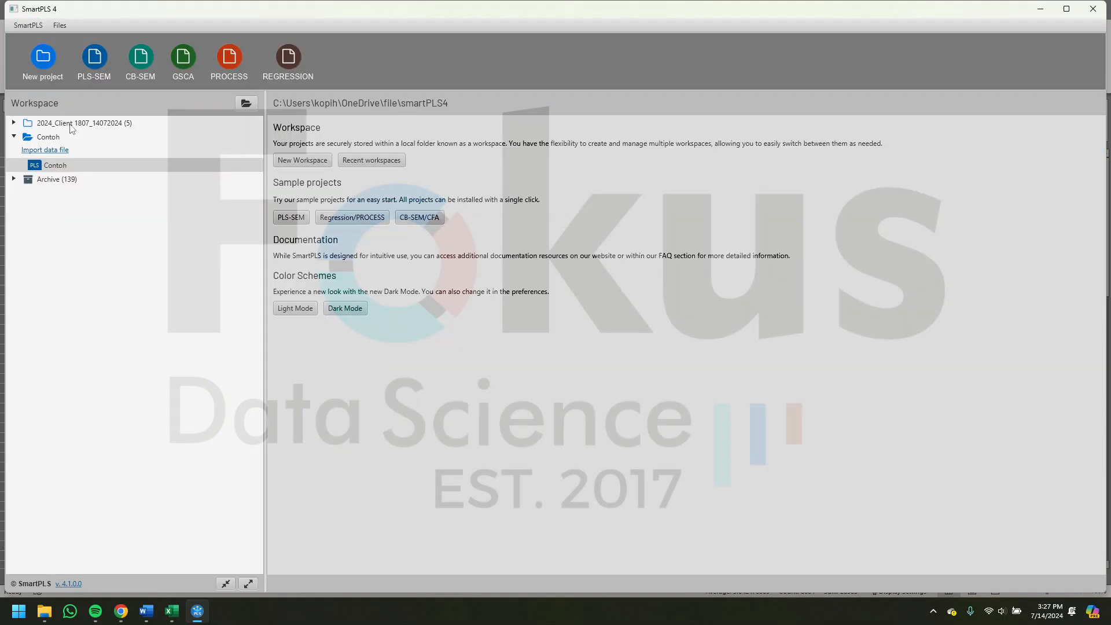
# - Import the data file "Client 1807_CSV SmartPLS_14072024" into the Contoh project with the default CSV settings and return to the workspace
pyautogui.click(51, 152)
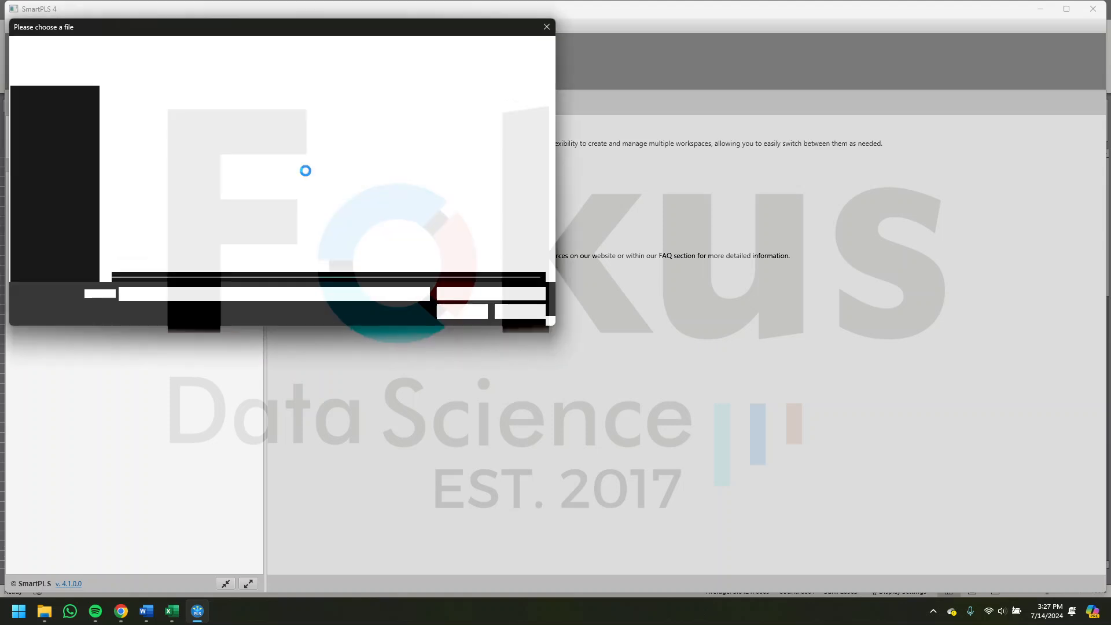
pyautogui.click(263, 218)
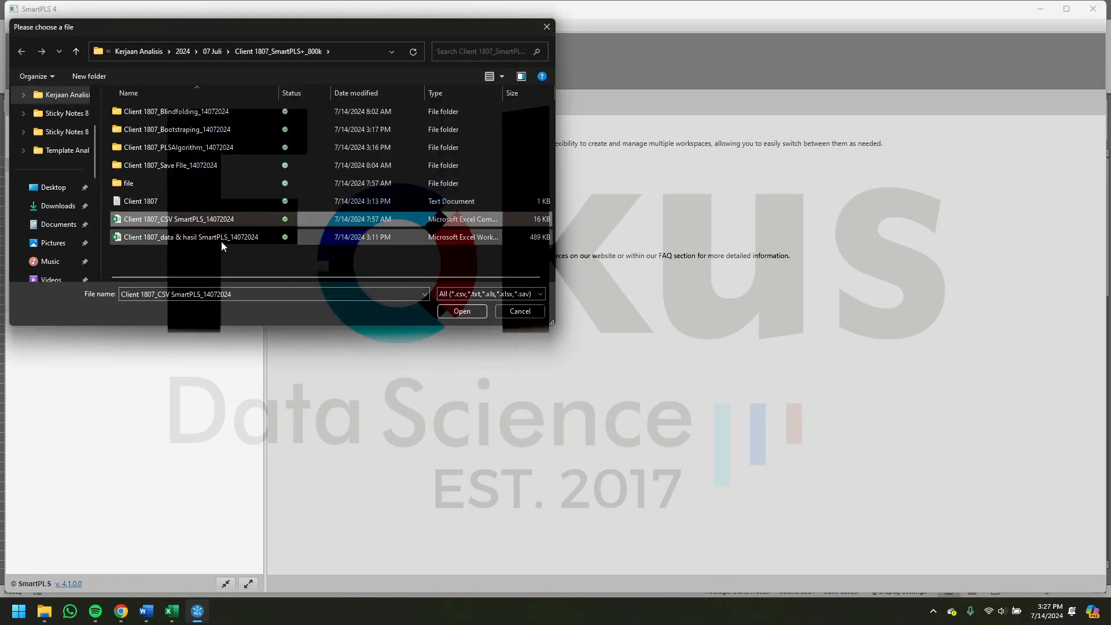
pyautogui.click(461, 311)
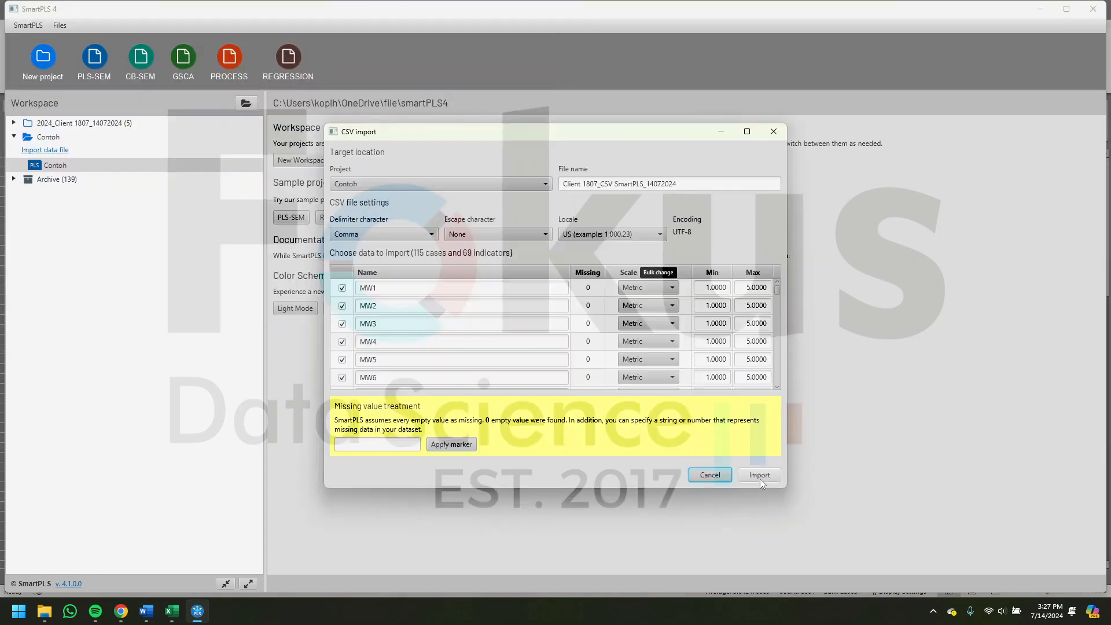
pyautogui.click(759, 476)
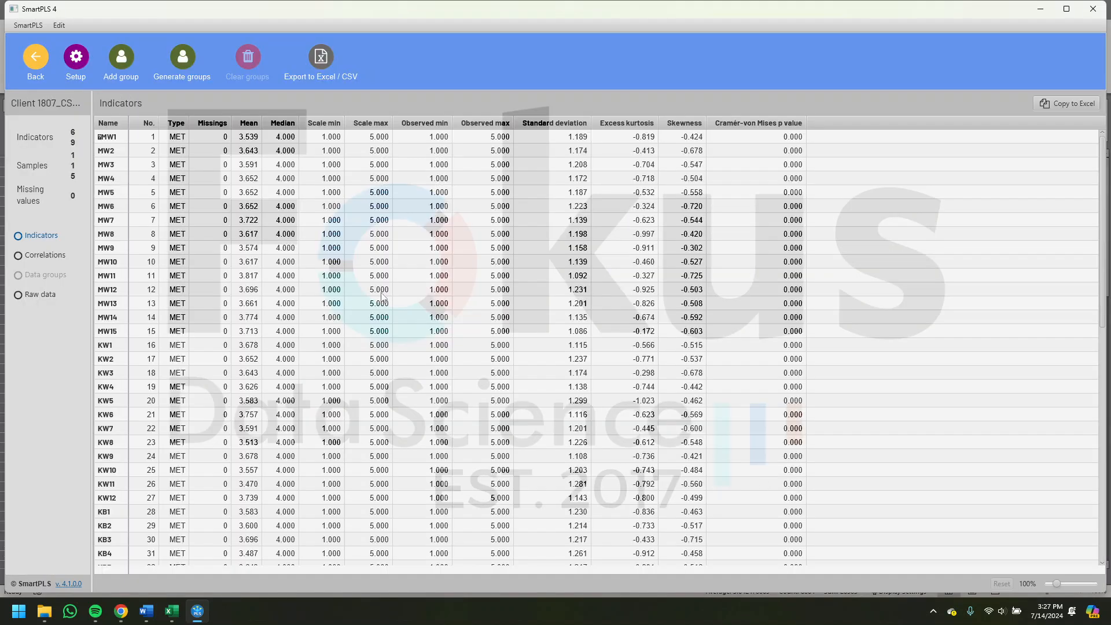
pyautogui.click(36, 61)
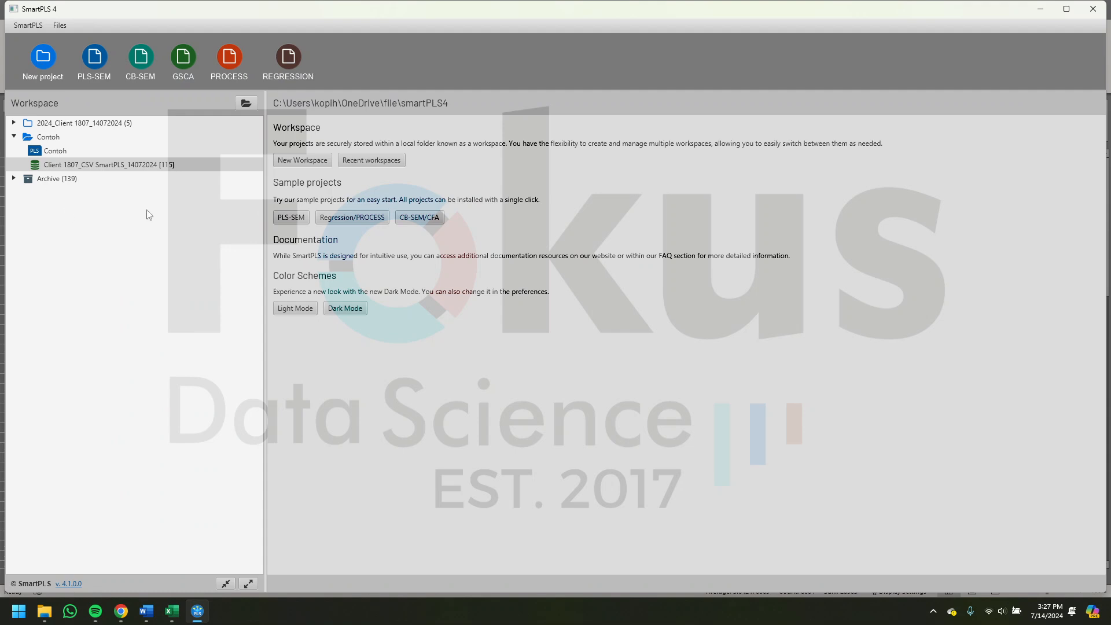
# - Open the "Contoh" PLS-SEM model from the Contoh project and widen the indicator list
pyautogui.click(60, 153)
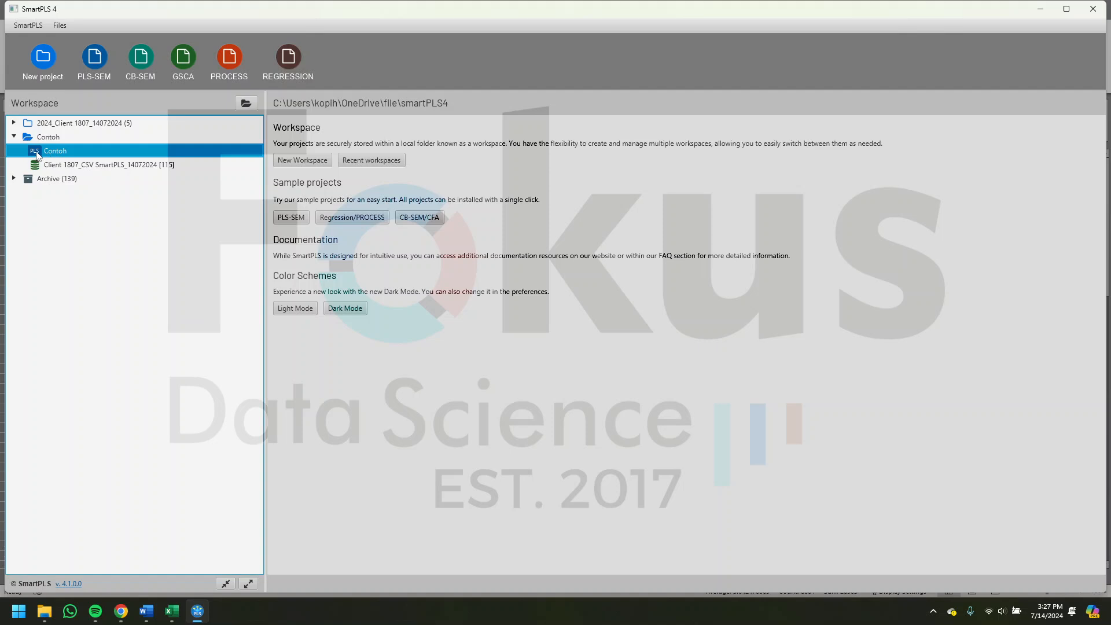
pyautogui.doubleClick(72, 155)
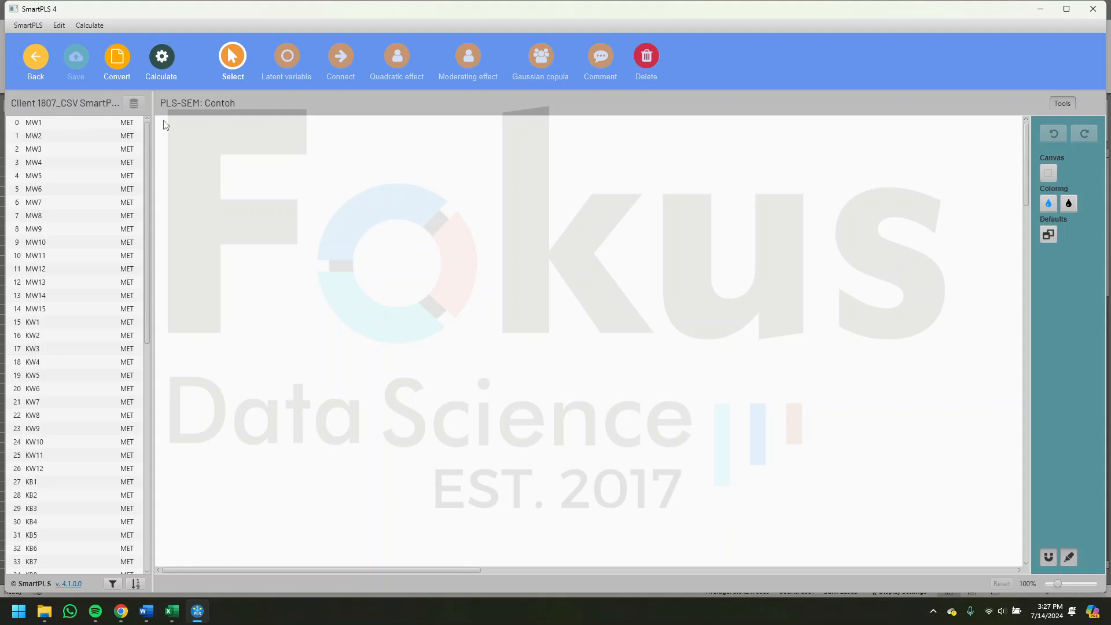
pyautogui.moveTo(151, 119); pyautogui.dragTo(175, 118)
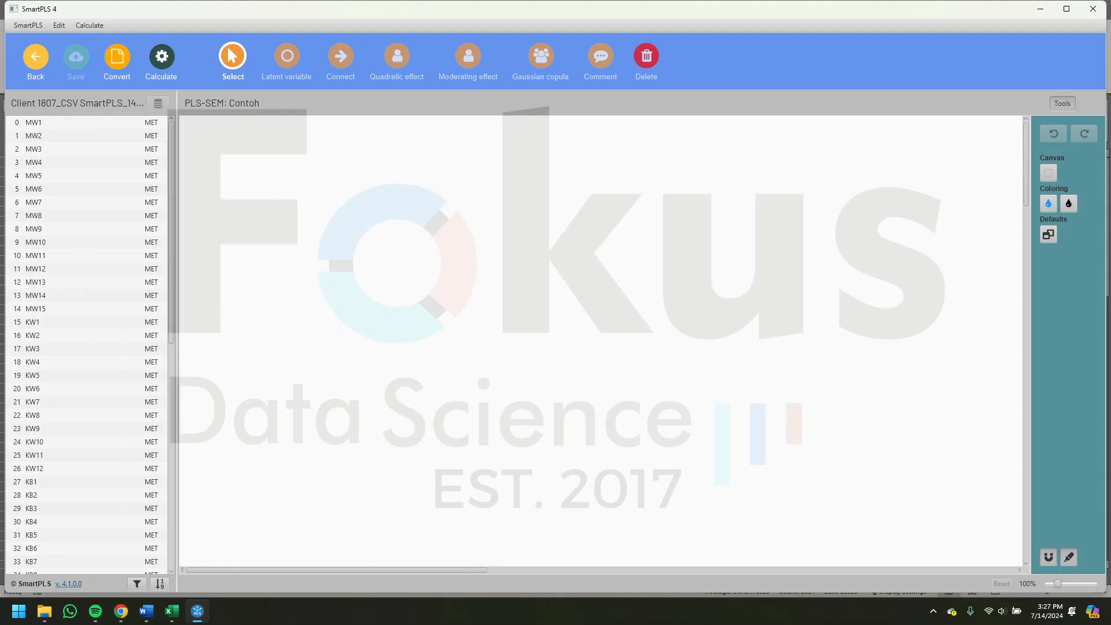
# - Add a latent variable with indicators MW1 to MW15 to the empty model canvas
pyautogui.click(61, 121)
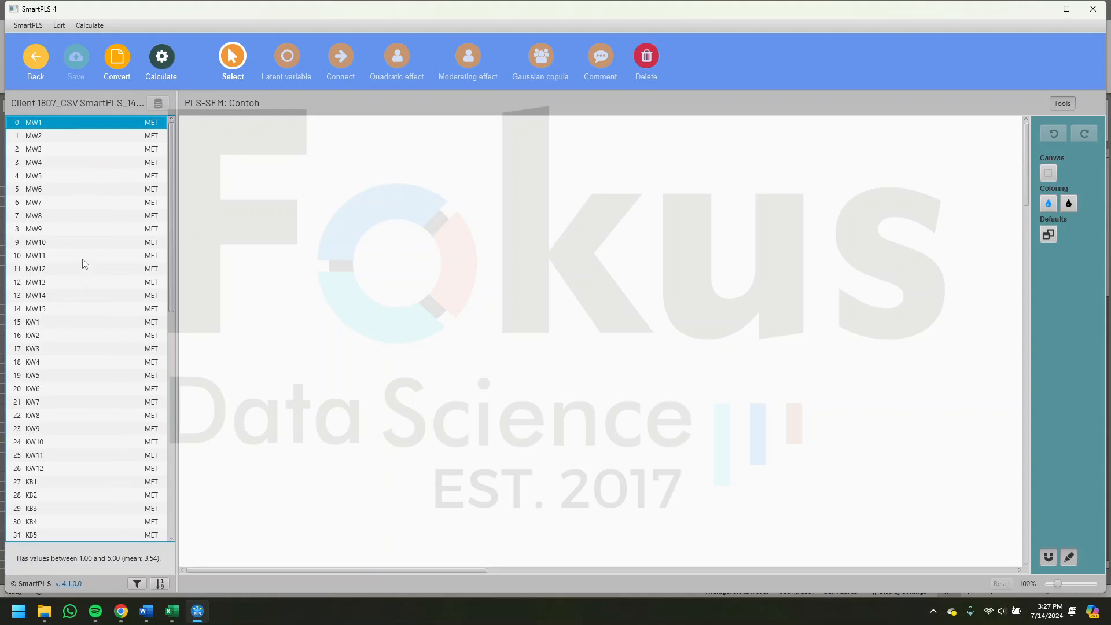
pyautogui.click(87, 215)
pyautogui.click(46, 124)
pyautogui.click(40, 137)
pyautogui.click(45, 124)
pyautogui.keyDown('shift'); pyautogui.click(48, 310); pyautogui.keyUp('shift')
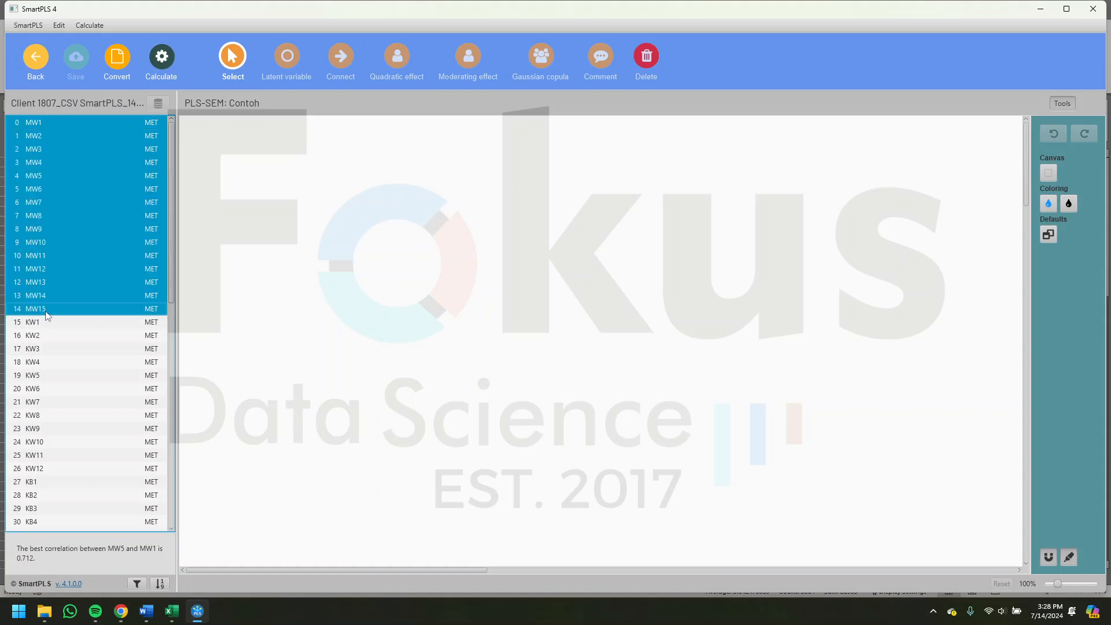
pyautogui.moveTo(86, 172); pyautogui.dragTo(305, 226)
pyautogui.press('Return')
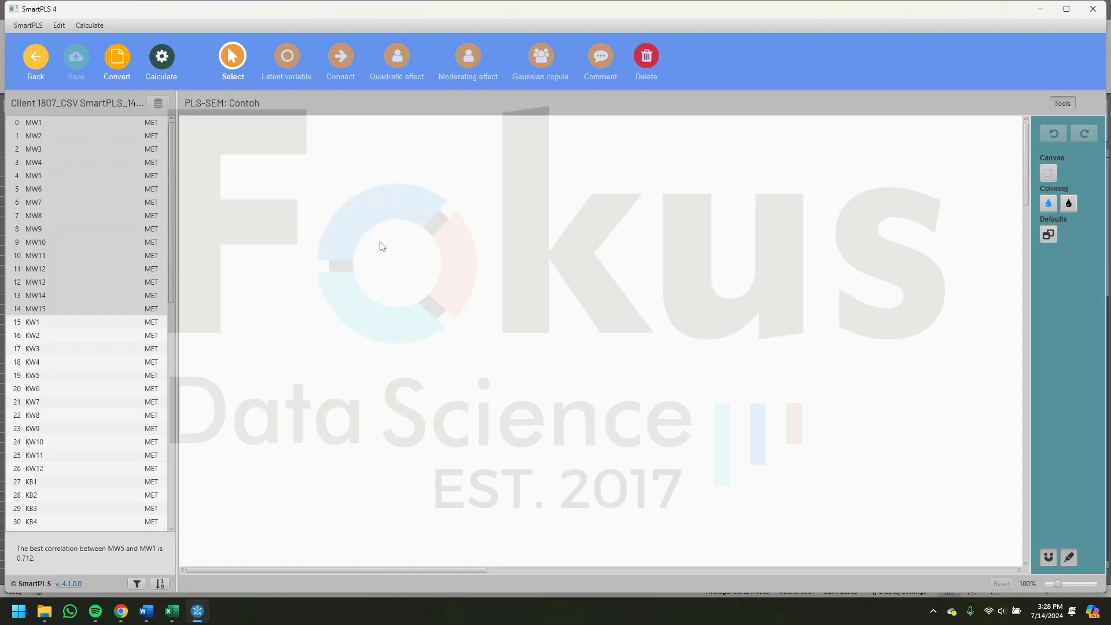
# - Move the MW latent variable with its indicators to the upper-left area of the canvas and maximize the window
pyautogui.click(302, 229)
pyautogui.moveTo(327, 278); pyautogui.dragTo(715, 315)
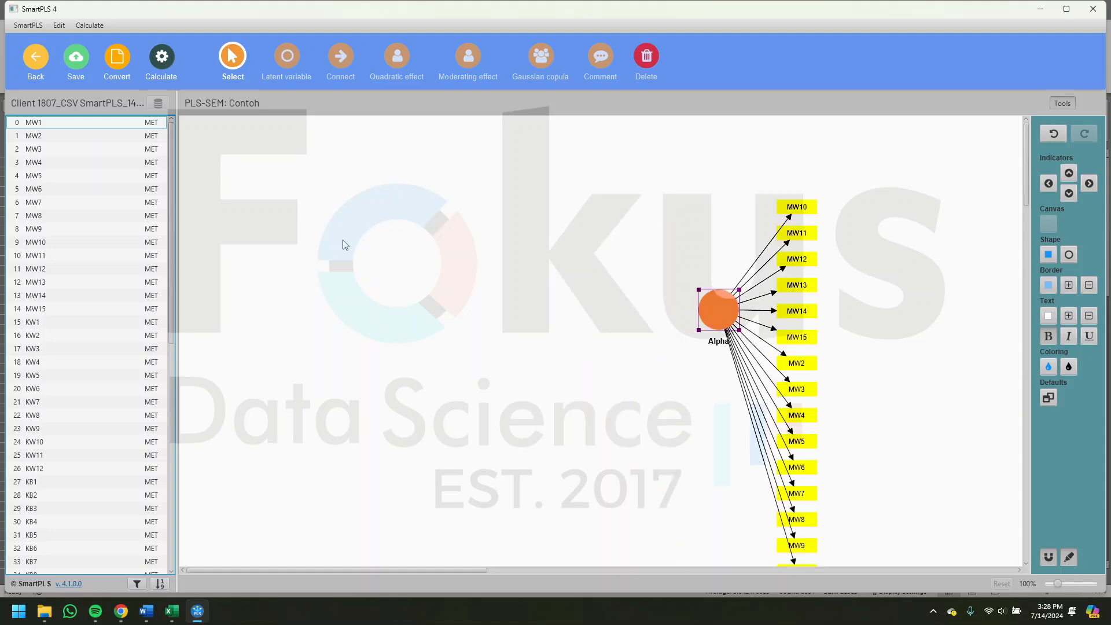
pyautogui.moveTo(343, 240); pyautogui.dragTo(293, 247)
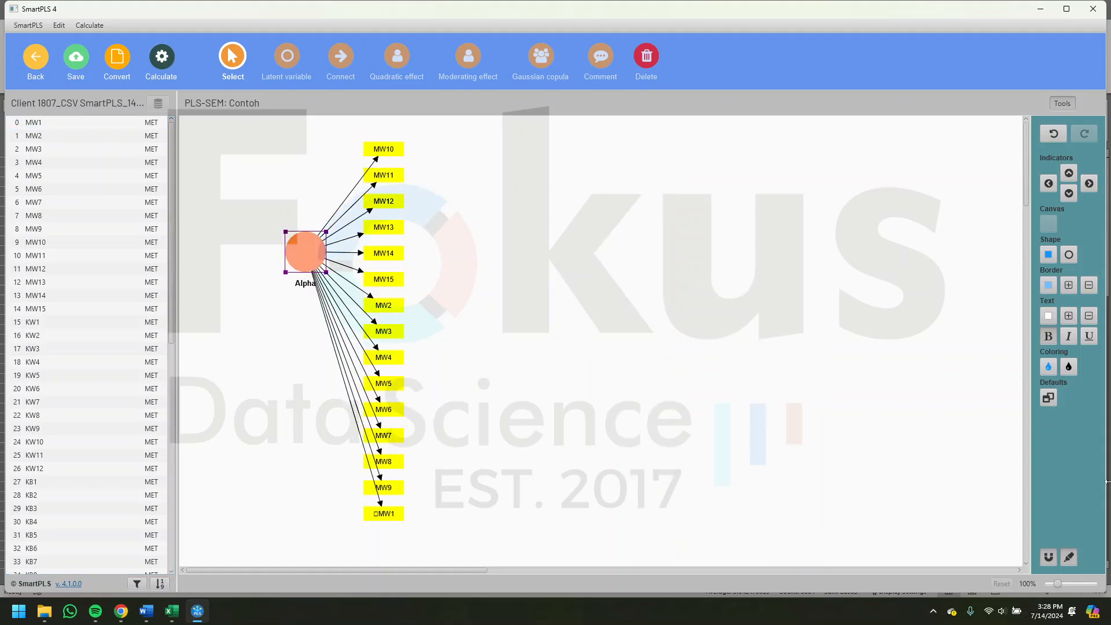
pyautogui.click(1066, 9)
pyautogui.moveTo(1061, 588); pyautogui.dragTo(1057, 589)
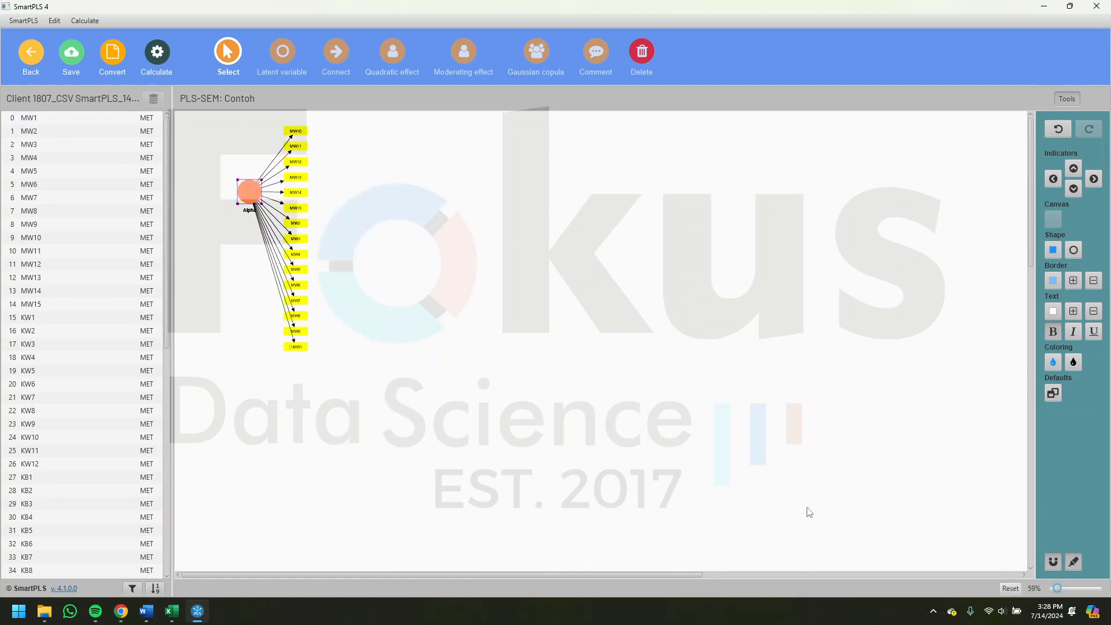
# - Add a latent variable with indicators KW1 to KW12 to the right of the MW construct
pyautogui.click(92, 344)
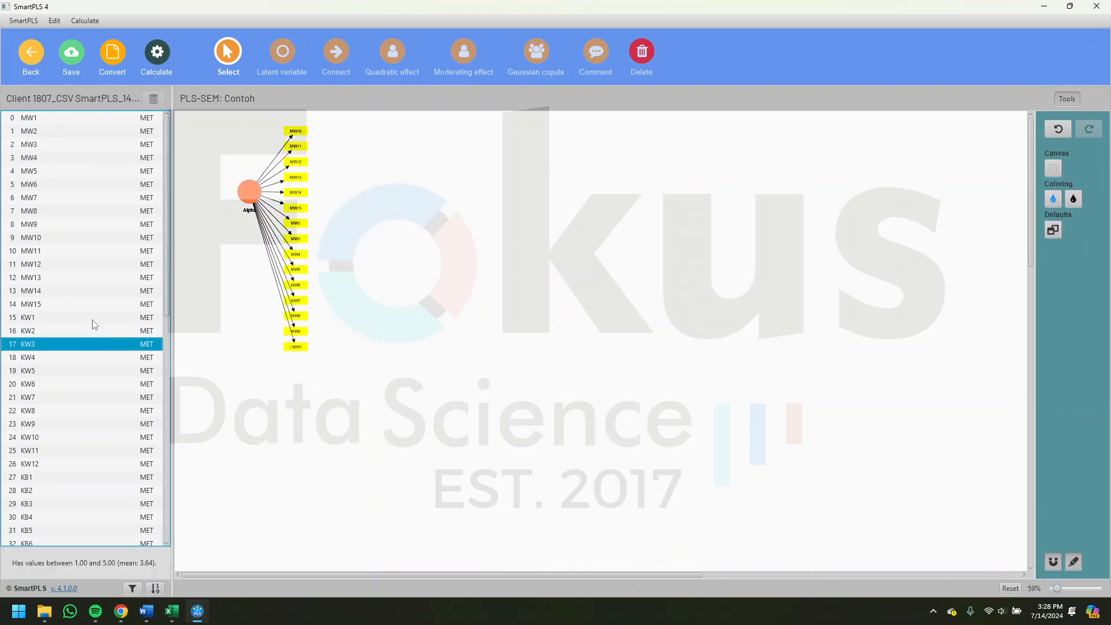
pyautogui.click(93, 321)
pyautogui.keyDown('shift'); pyautogui.click(48, 465); pyautogui.keyUp('shift')
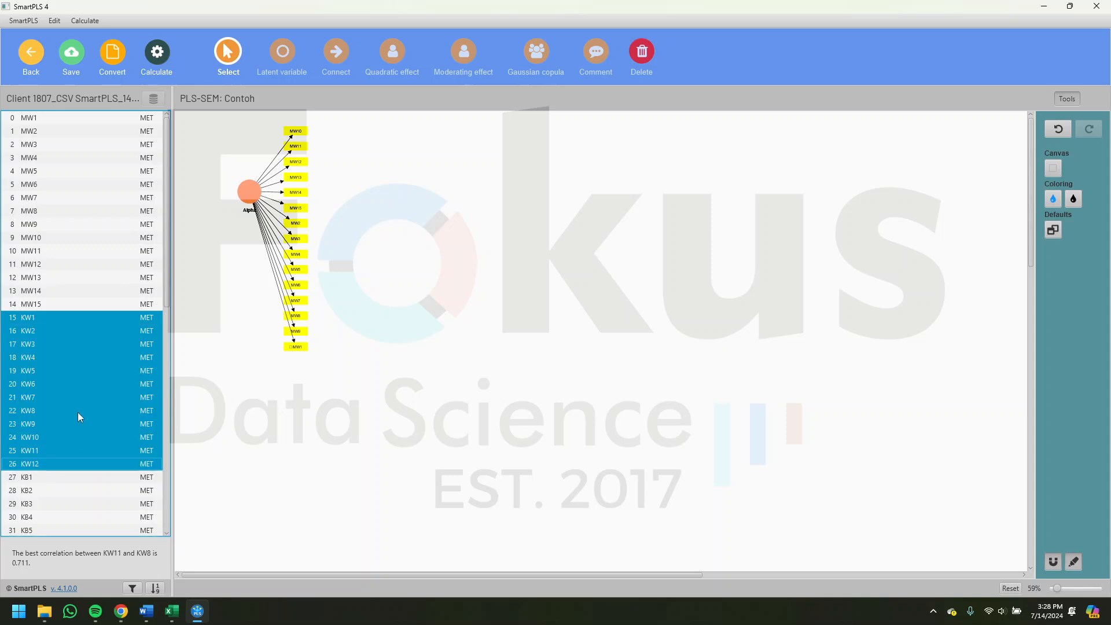
pyautogui.moveTo(448, 268); pyautogui.dragTo(448, 267)
pyautogui.press('Return')
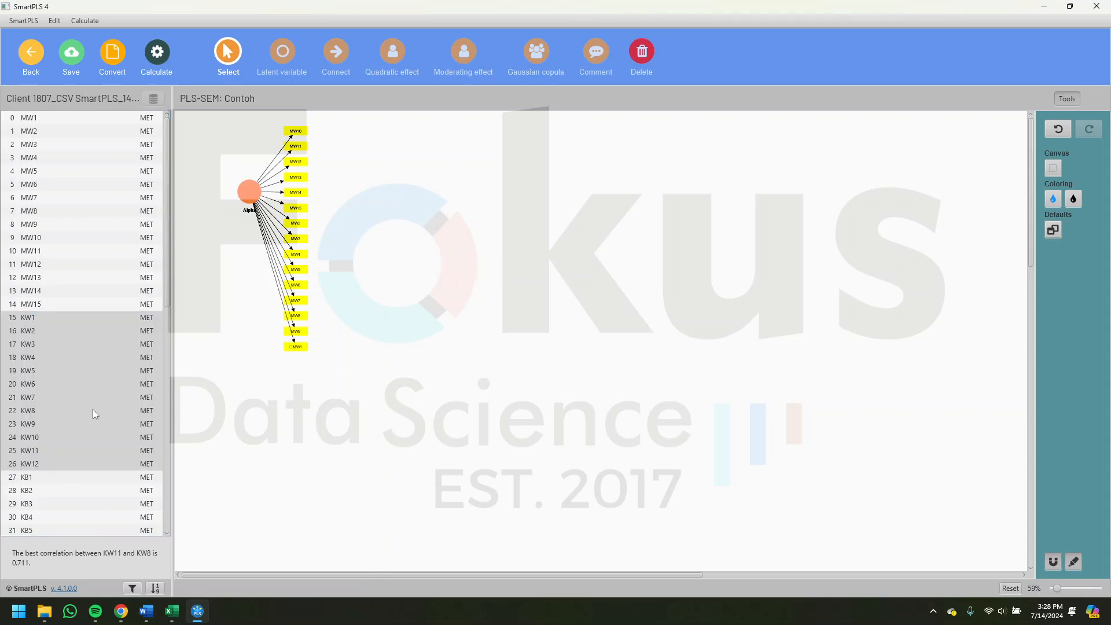
# - Add a latent variable with indicators KB1 to KB18 to the right of the KW construct
pyautogui.click(68, 475)
pyautogui.scroll(-4, 75, 477)
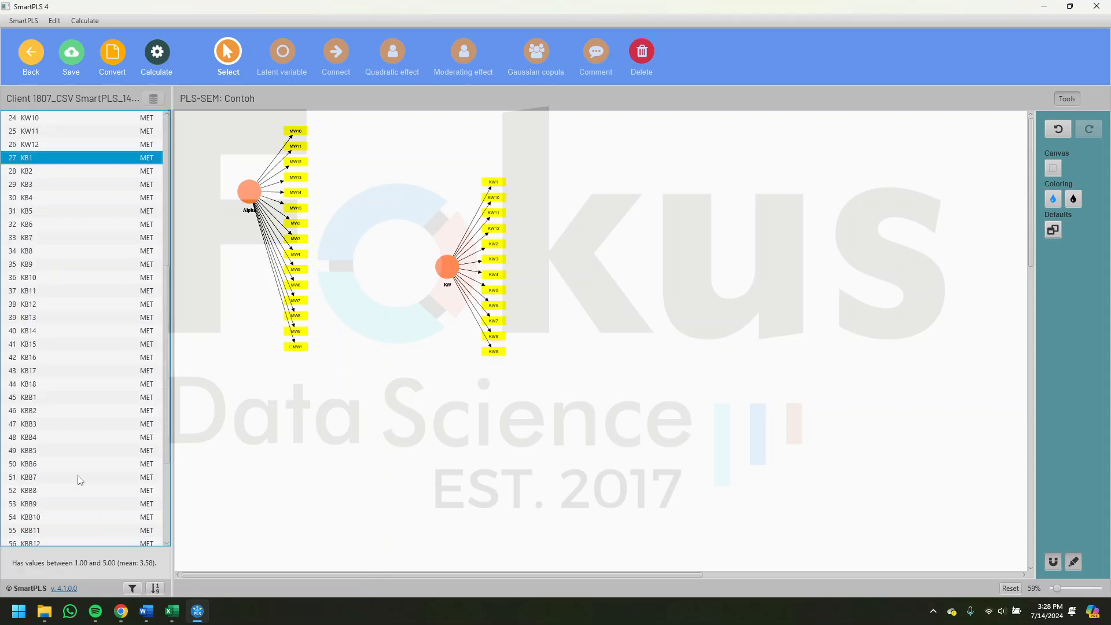
pyautogui.scroll(-3, 69, 498)
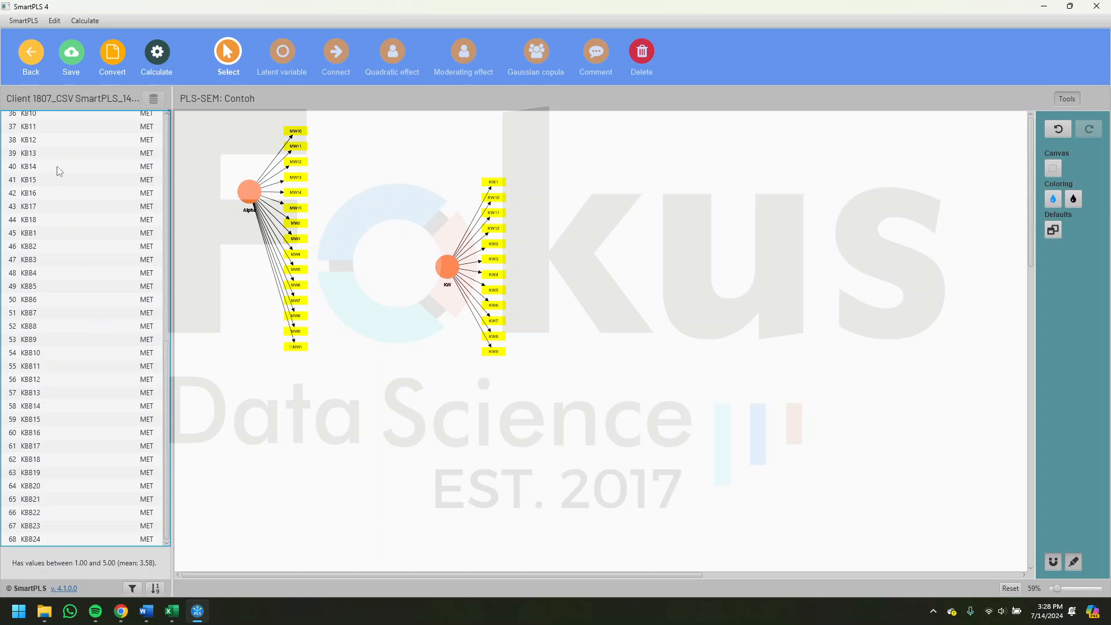
pyautogui.keyDown('shift'); pyautogui.click(47, 223); pyautogui.keyUp('shift')
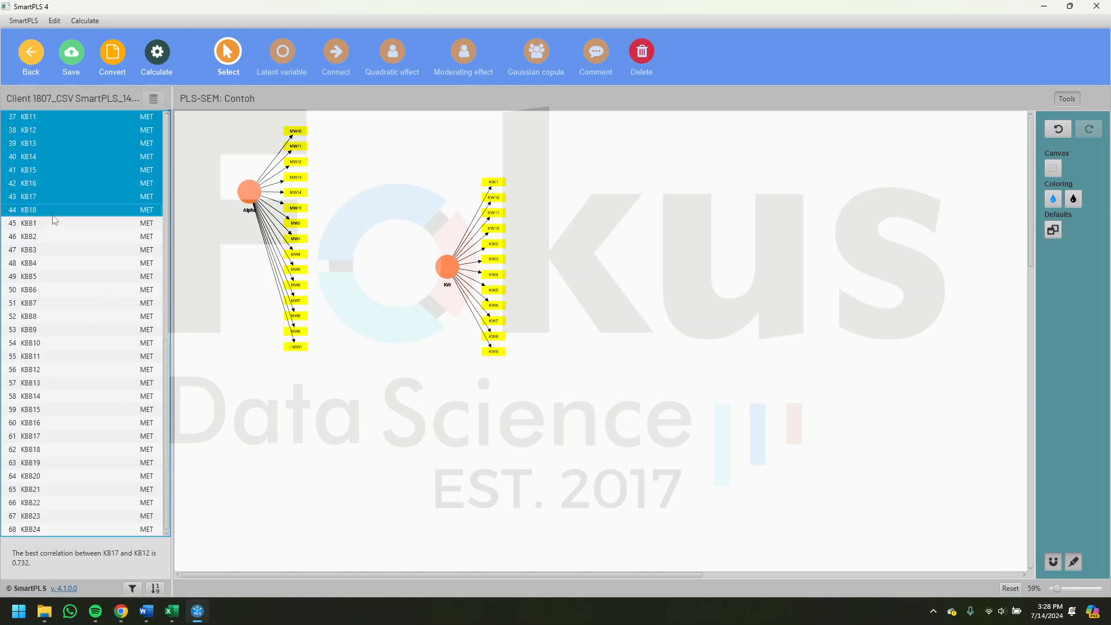
pyautogui.moveTo(598, 257); pyautogui.dragTo(598, 257)
pyautogui.press('Return')
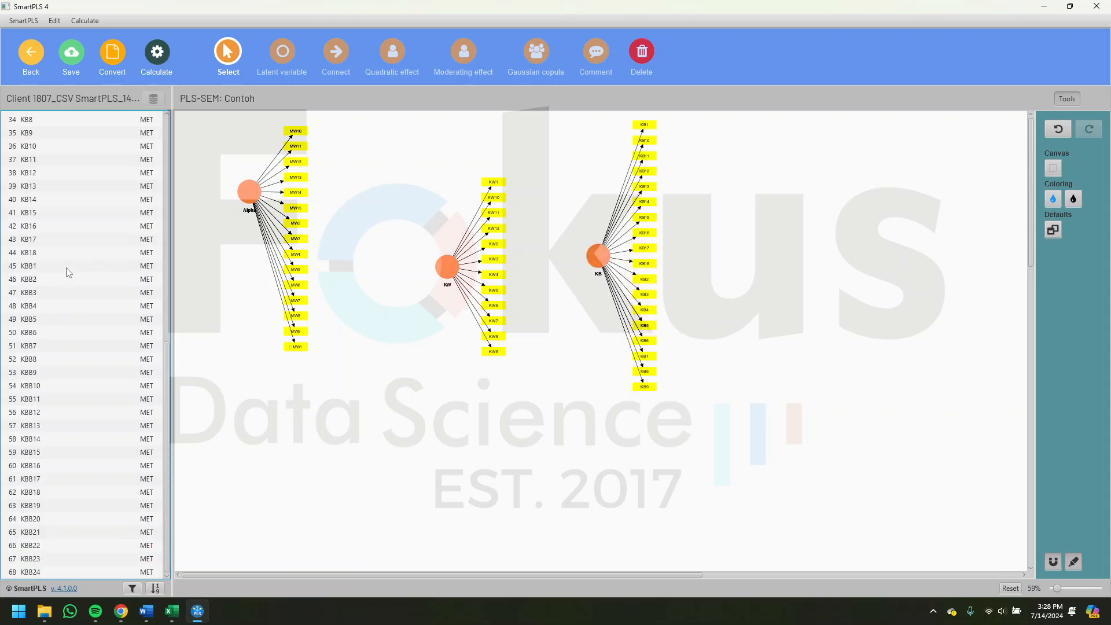
# - Add a latent variable with indicators KBB1 to KBB24 to the right of the KB construct
pyautogui.click(65, 268)
pyautogui.keyDown('shift'); pyautogui.click(50, 539); pyautogui.keyUp('shift')
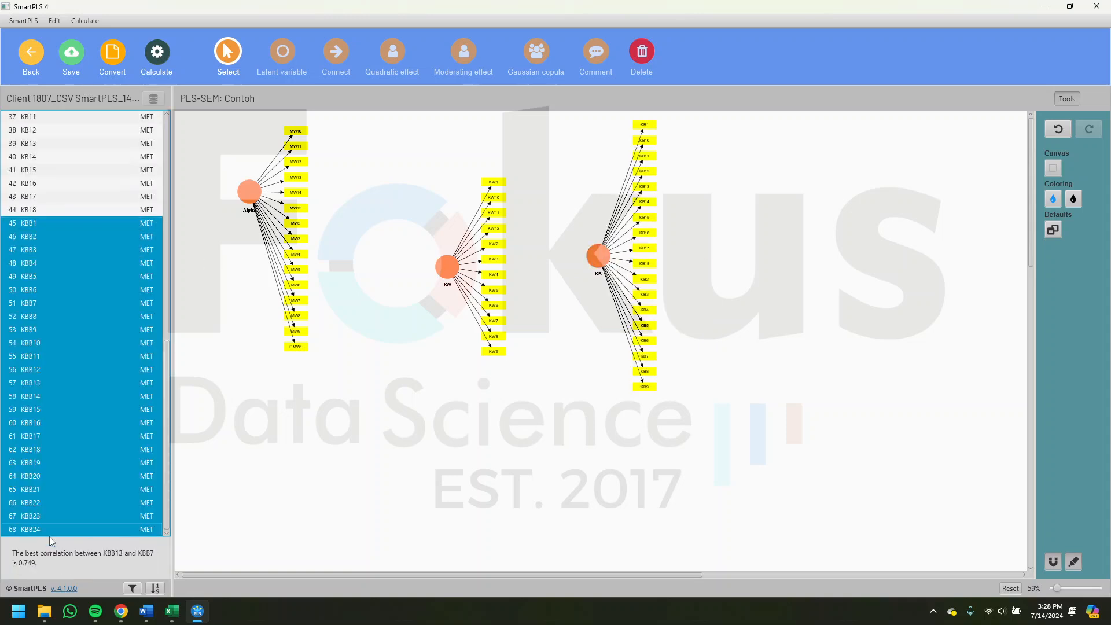
pyautogui.moveTo(727, 230); pyautogui.dragTo(727, 230)
pyautogui.press('Return')
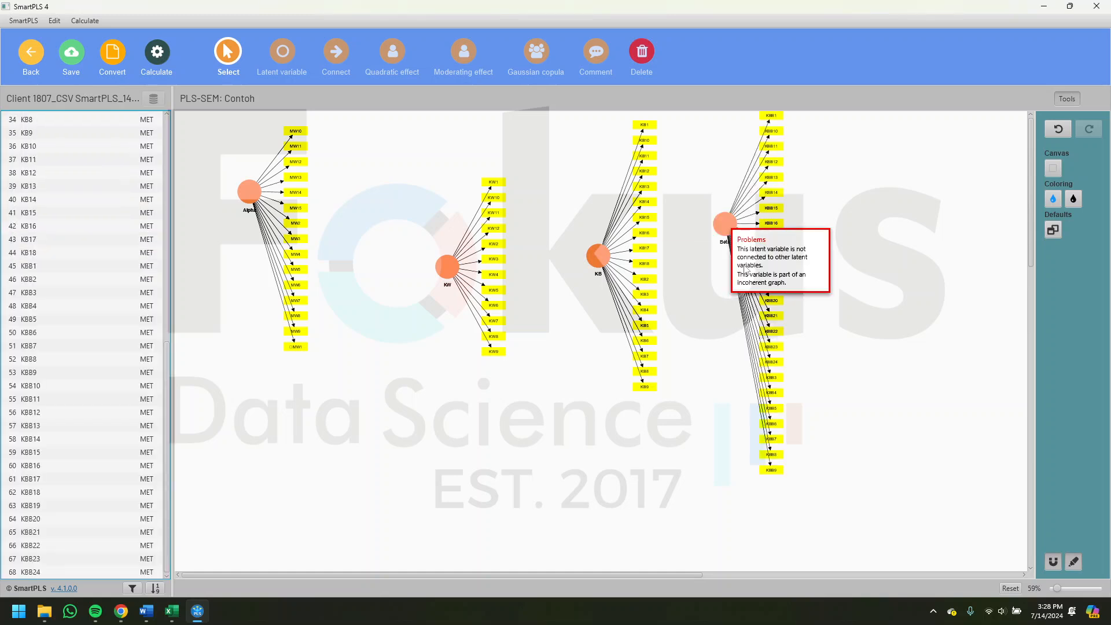
# - Move the MW latent variable with its indicators closer to the KW construct and nearly level with it
pyautogui.click(250, 199)
pyautogui.moveTo(250, 199); pyautogui.dragTo(337, 256)
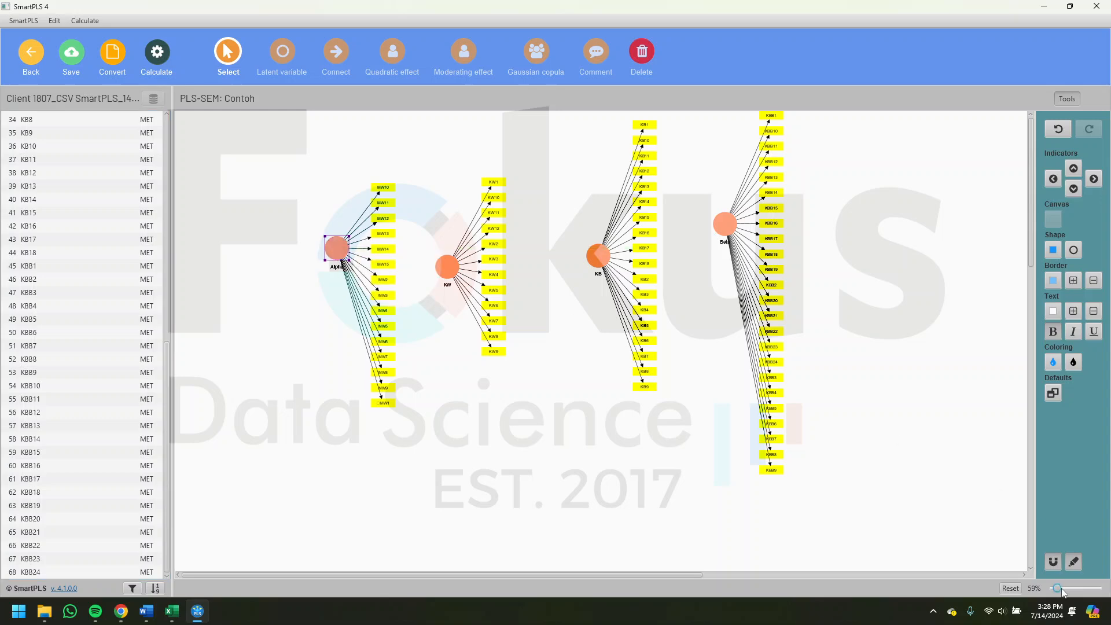
pyautogui.moveTo(1062, 588); pyautogui.dragTo(1066, 591)
pyautogui.hscroll(3, 592, 427)
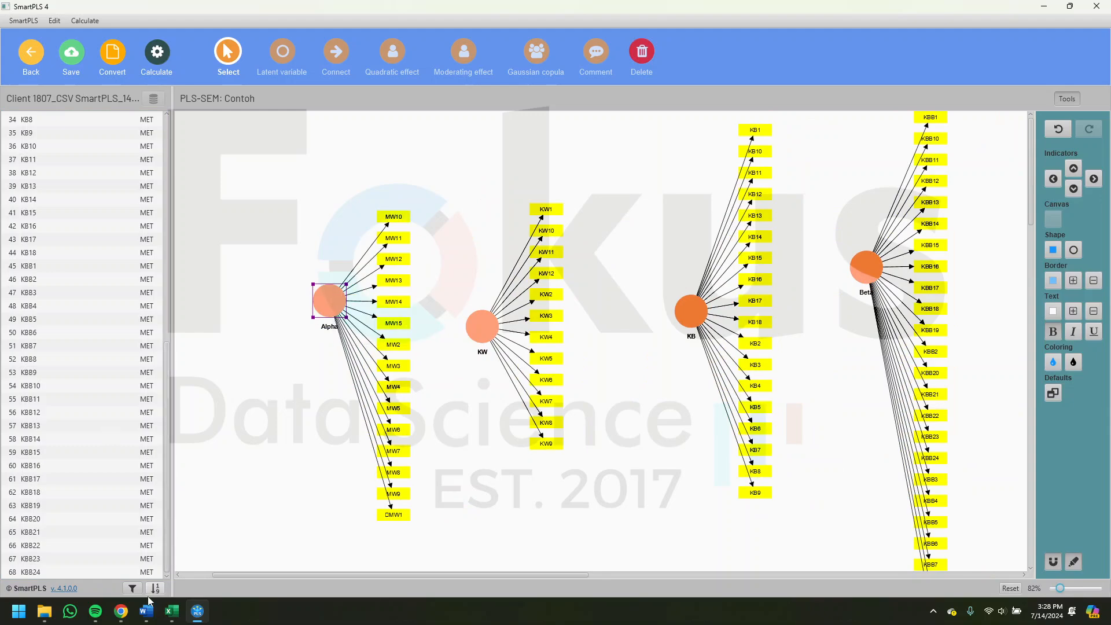
# - Copy the heading "MOTIVASI WIRAUSAHA (X1)" from the Excel sheet and apply it as the MW latent variable's caption in SmartPLS
pyautogui.click(172, 611)
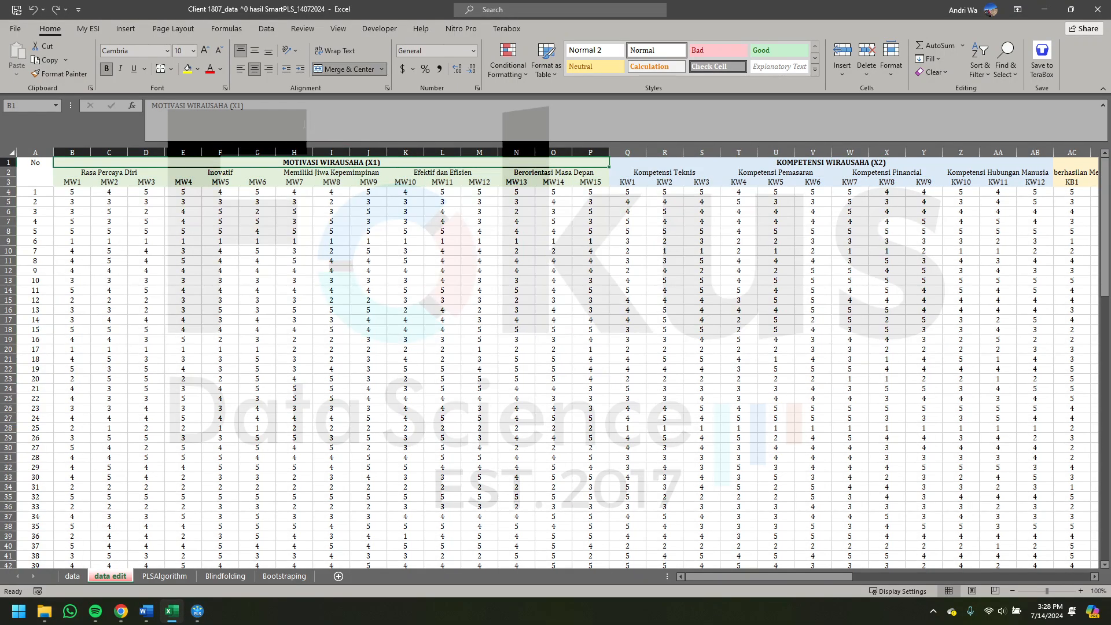
pyautogui.moveTo(246, 106); pyautogui.dragTo(163, 113)
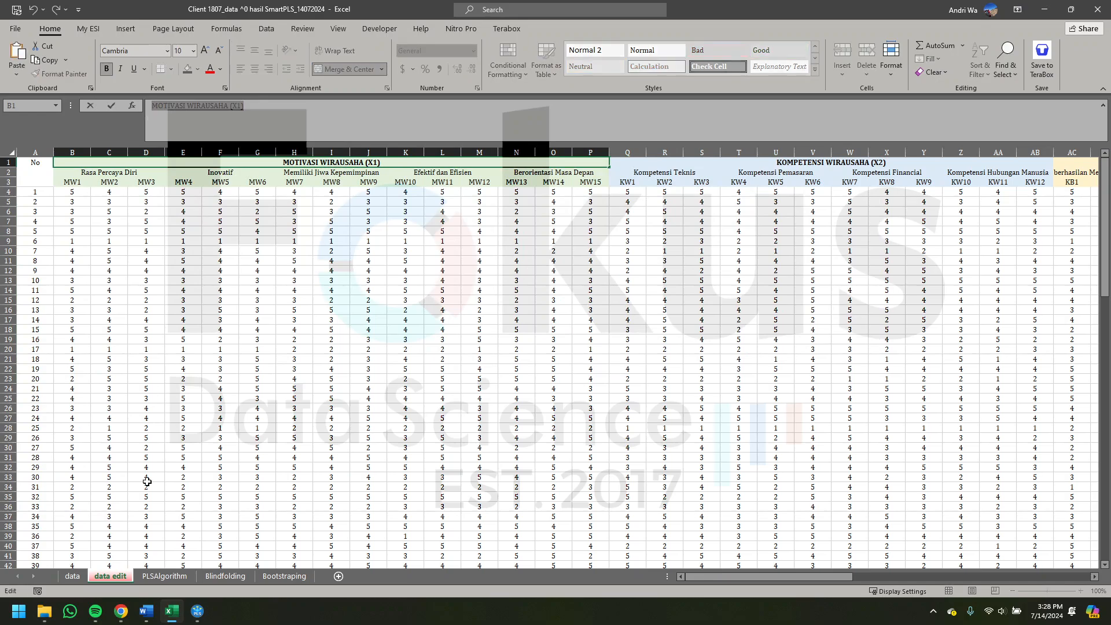
pyautogui.click(197, 611)
pyautogui.click(328, 307)
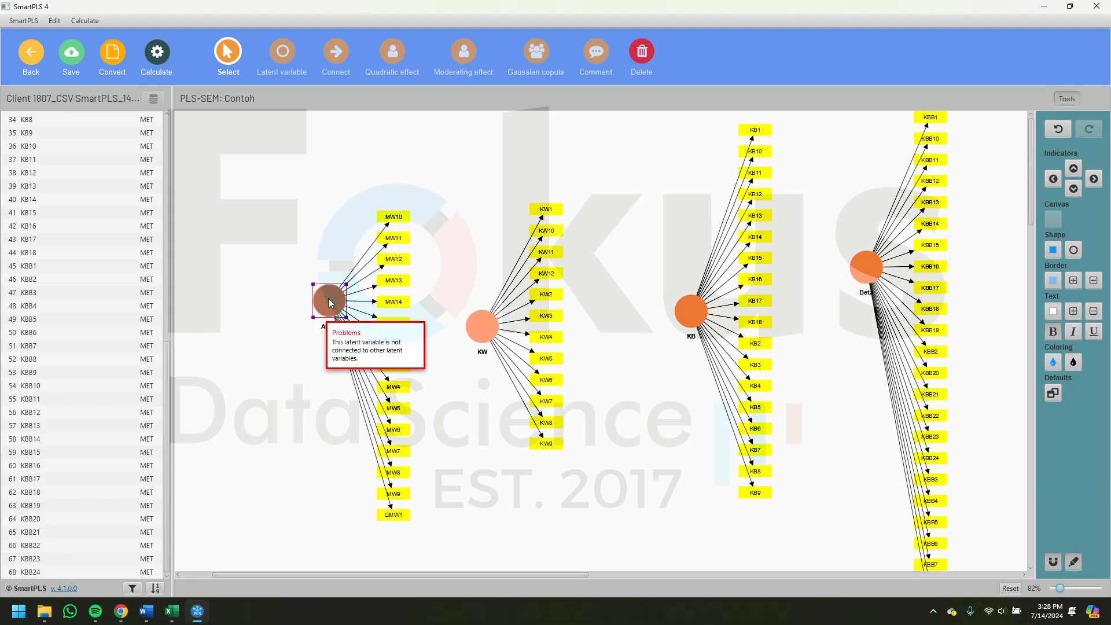
pyautogui.doubleClick(328, 303)
pyautogui.click(525, 203)
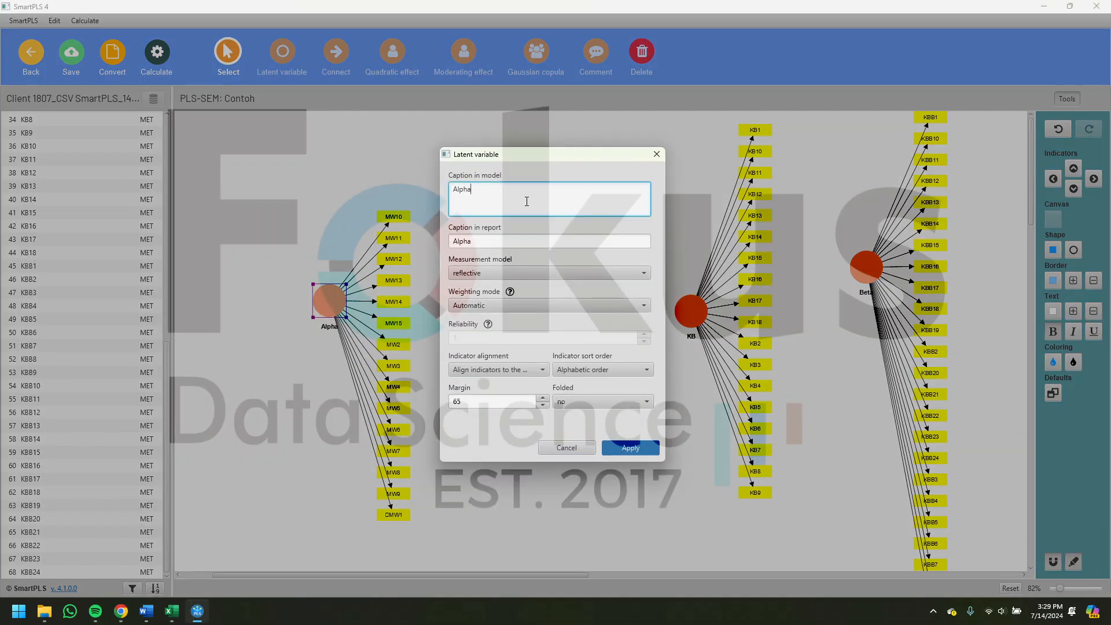
pyautogui.hotkey('ctrl', 'a')
pyautogui.write('MOTIVASI WIRAUSAHA (X1)')
pyautogui.click(630, 447)
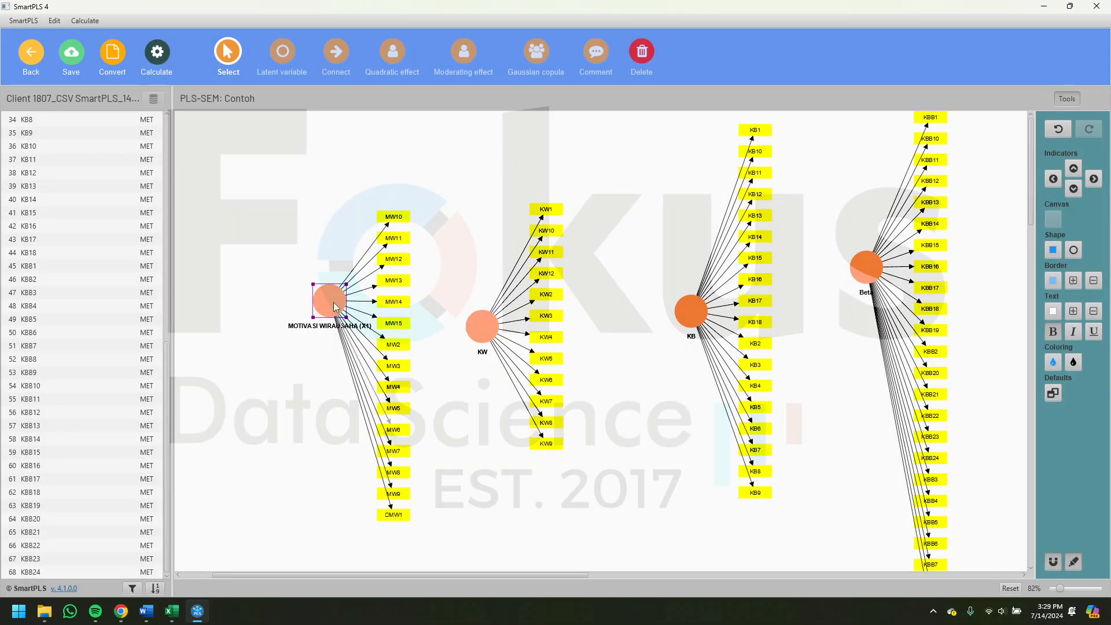
# - Copy the heading "KOMPETENSI WIRAUSAHA (X2)" from the Excel sheet and apply it as the KW latent variable's caption in SmartPLS
pyautogui.click(196, 614)
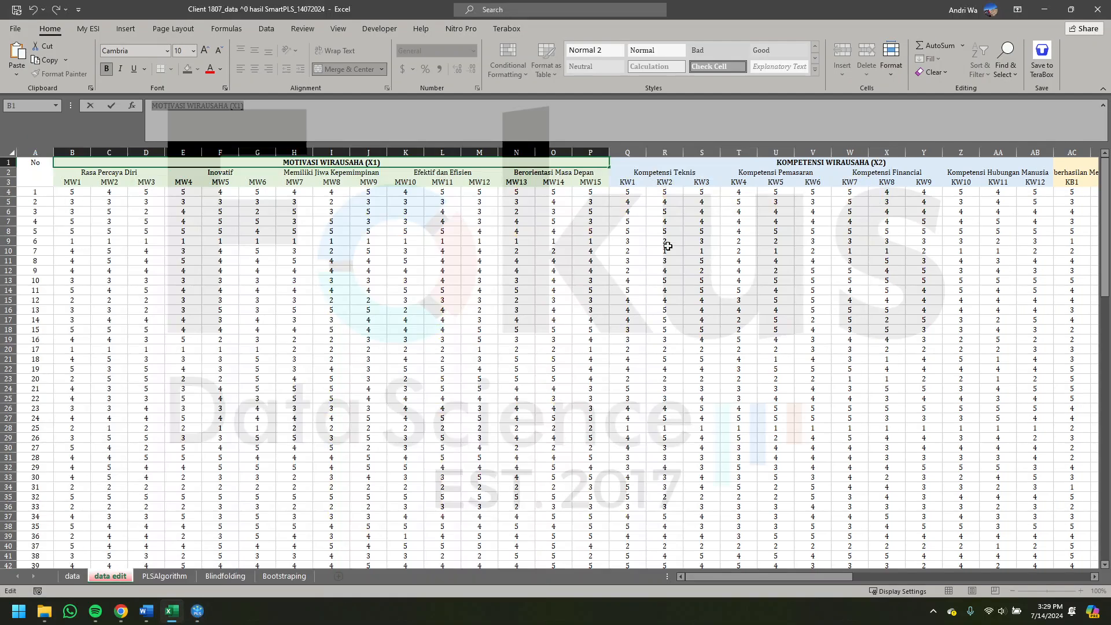
pyautogui.click(670, 163)
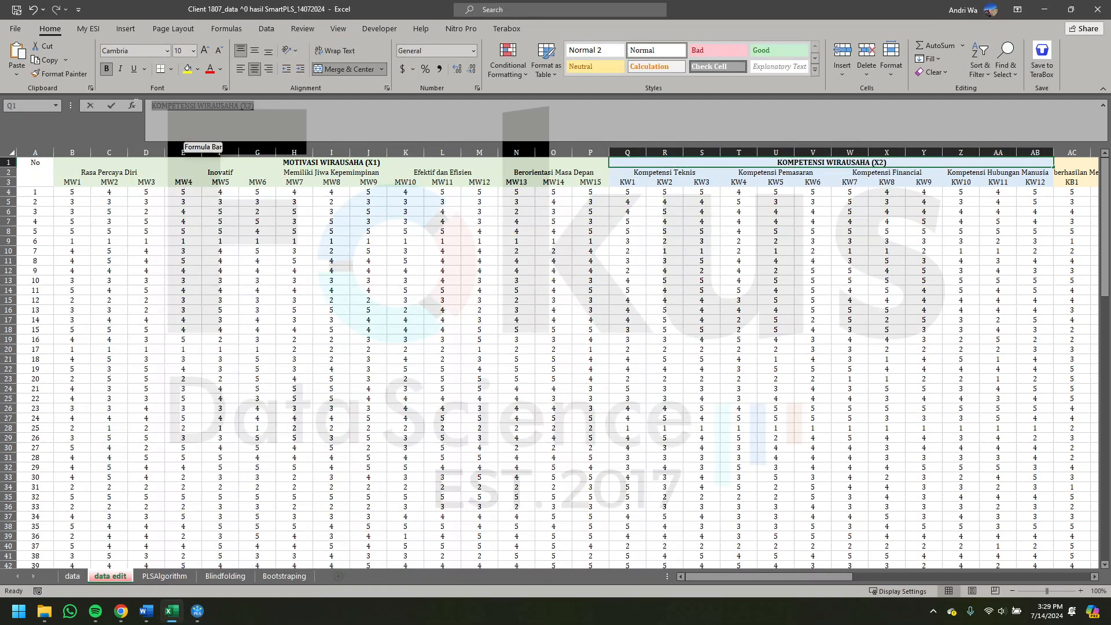
pyautogui.click(197, 611)
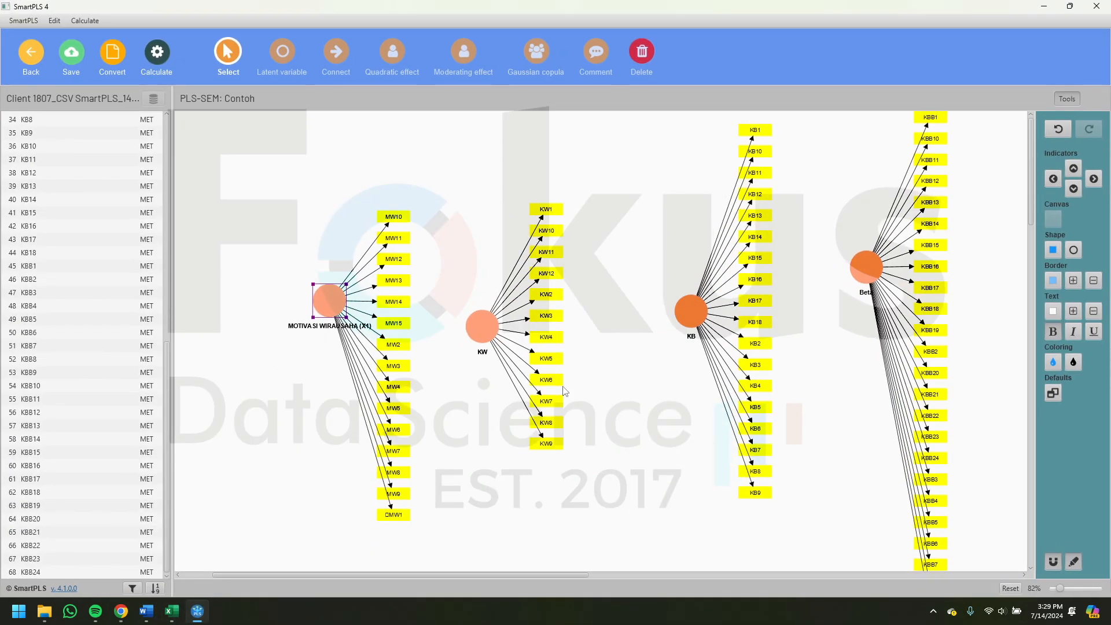
pyautogui.click(481, 329)
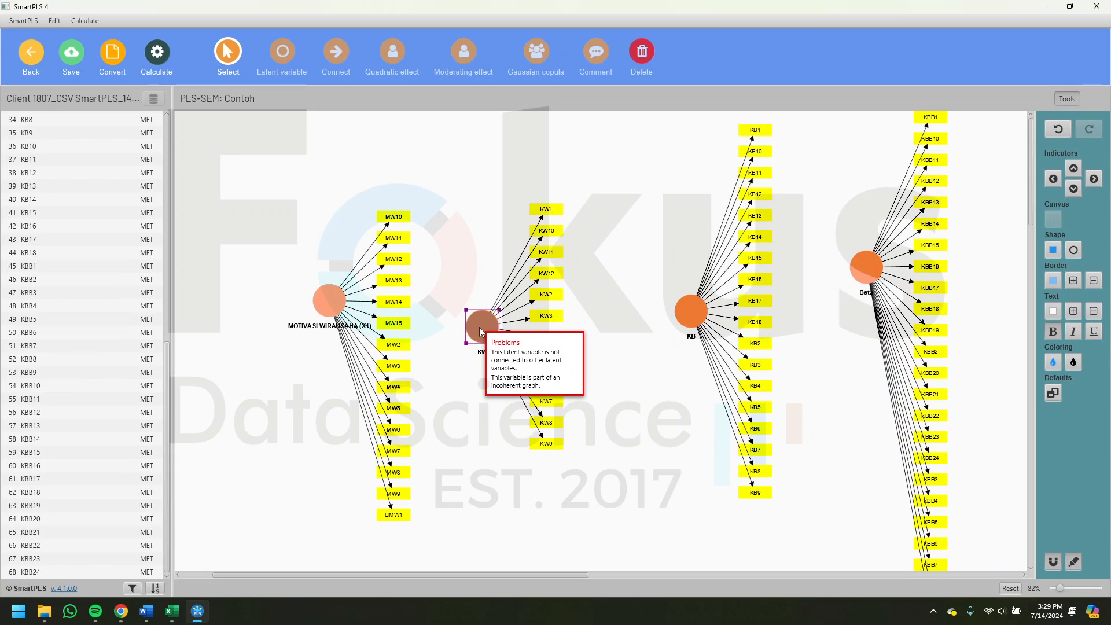
pyautogui.doubleClick(480, 331)
pyautogui.doubleClick(476, 189)
pyautogui.write('KOMPETENSI WIRAUSAHA (X2)')
pyautogui.click(617, 450)
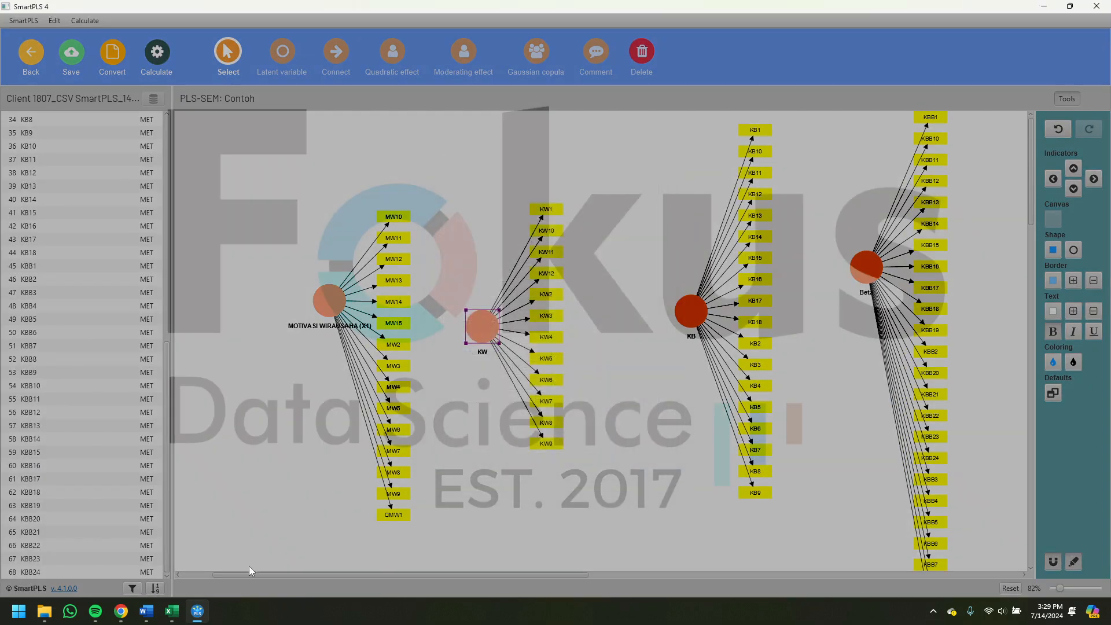
# - Copy the heading "KINERJA BISNIS ( Z )" from the Excel sheet and apply it as the KB latent variable's caption in SmartPLS
pyautogui.click(209, 614)
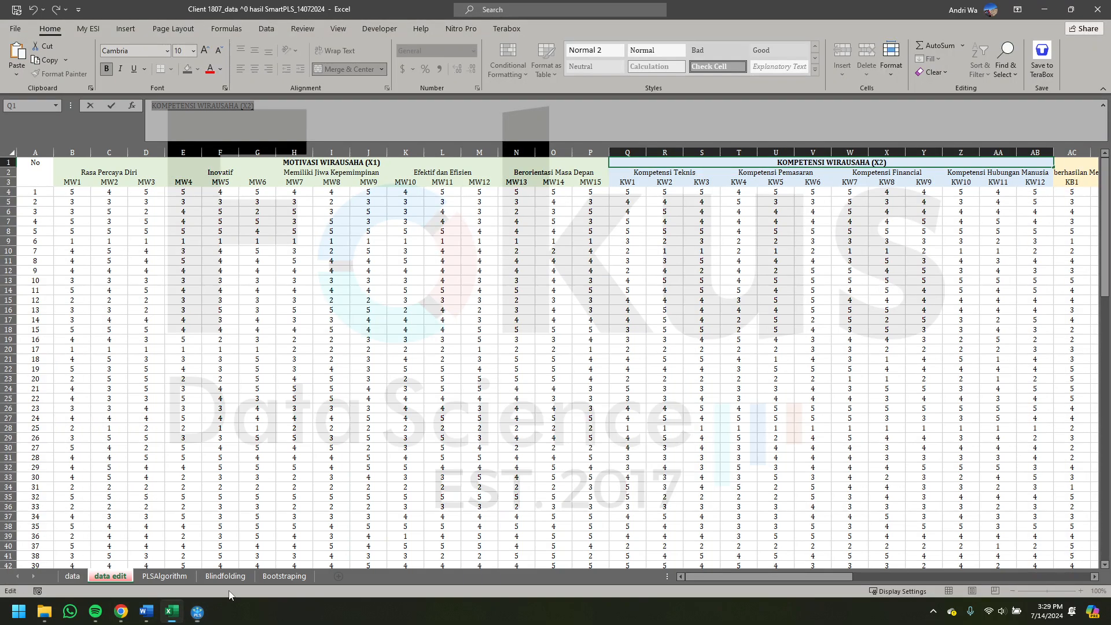
pyautogui.click(1067, 163)
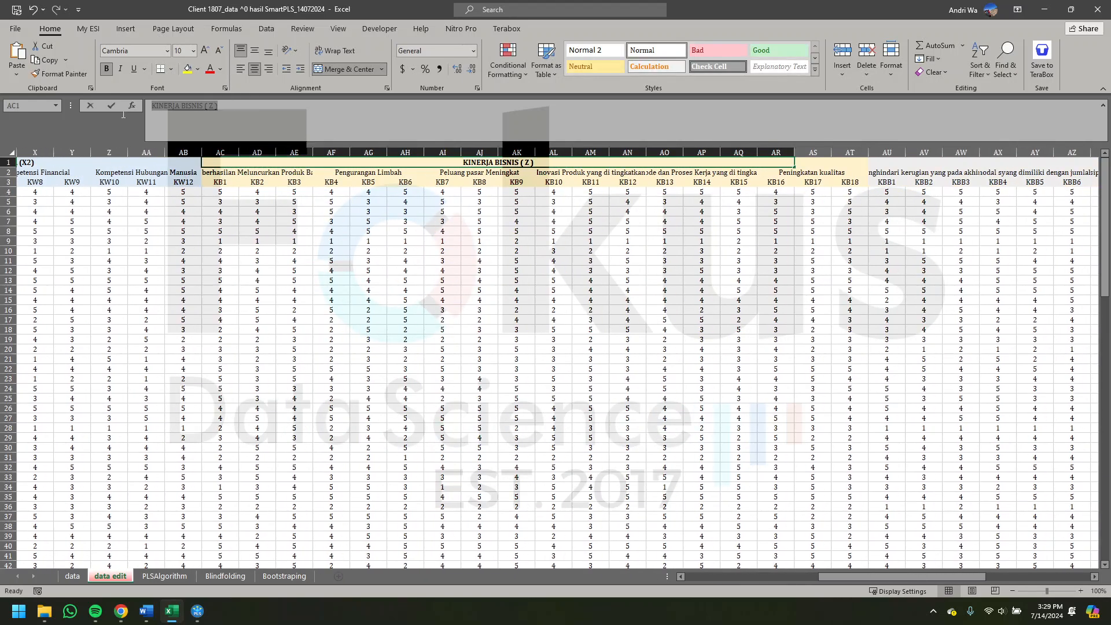
pyautogui.click(198, 611)
pyautogui.doubleClick(690, 312)
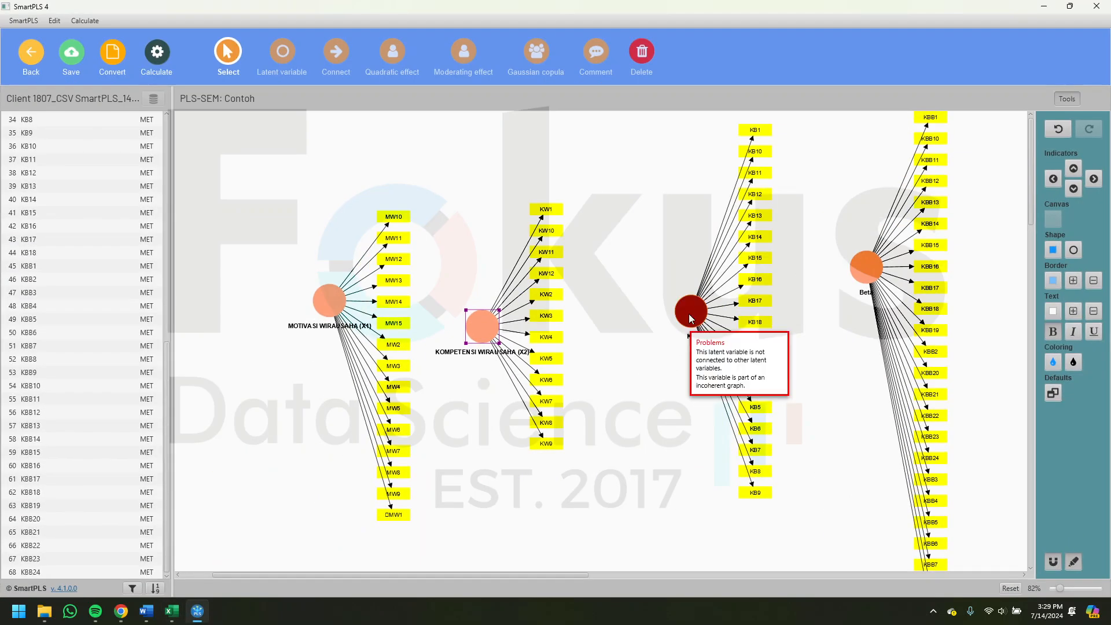
pyautogui.click(519, 207)
pyautogui.hotkey('ctrl', 'a')
pyautogui.write('KINERJA BISNIS ( Z )')
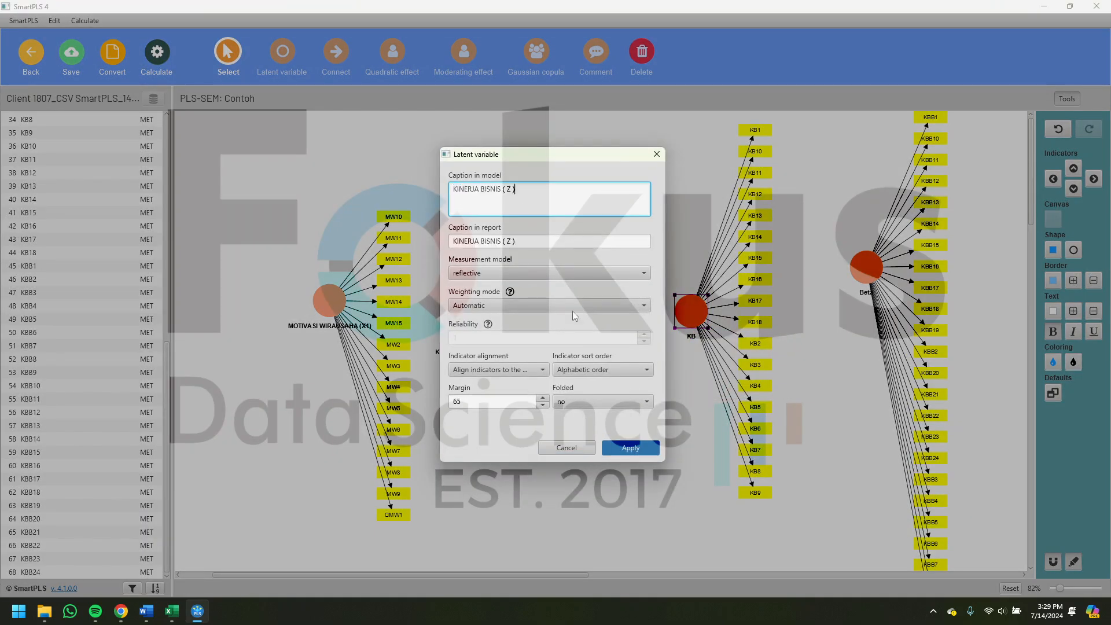
pyautogui.click(651, 440)
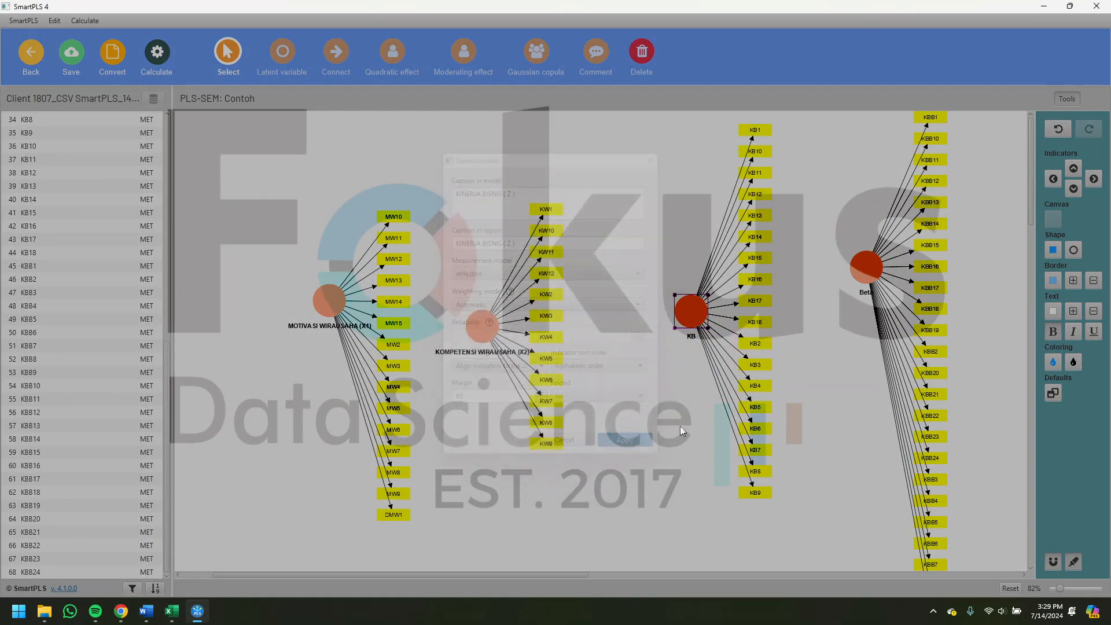
# - Copy the heading "KEBERLANJUTAN BISNIS ( Y )" from the Excel sheet and apply it as the Beta latent variable's caption in SmartPLS
pyautogui.click(172, 610)
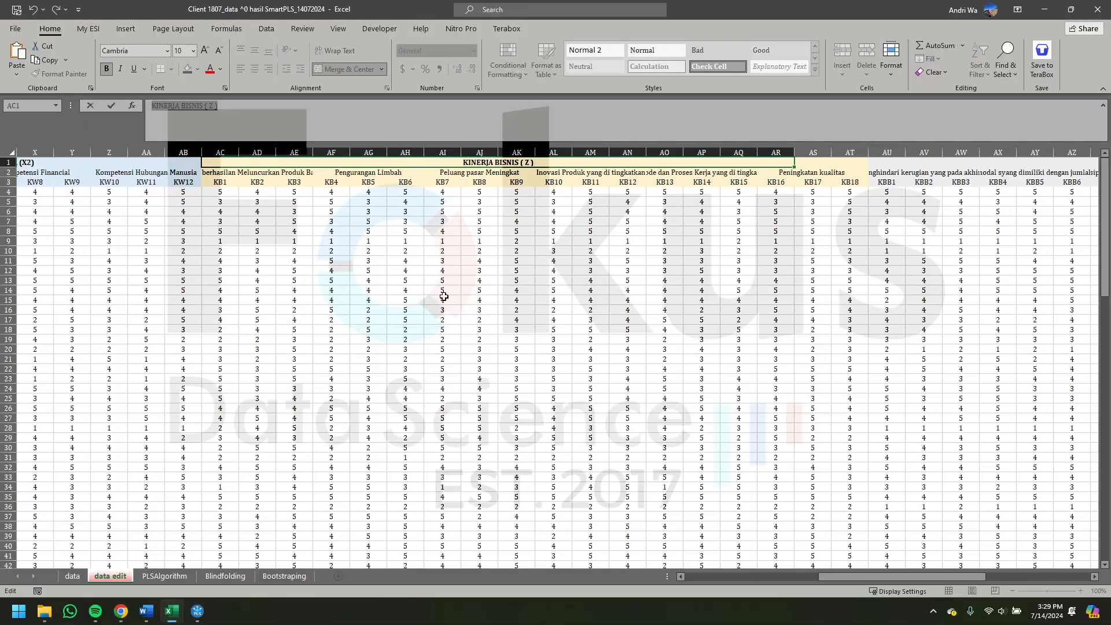
pyautogui.click(786, 161)
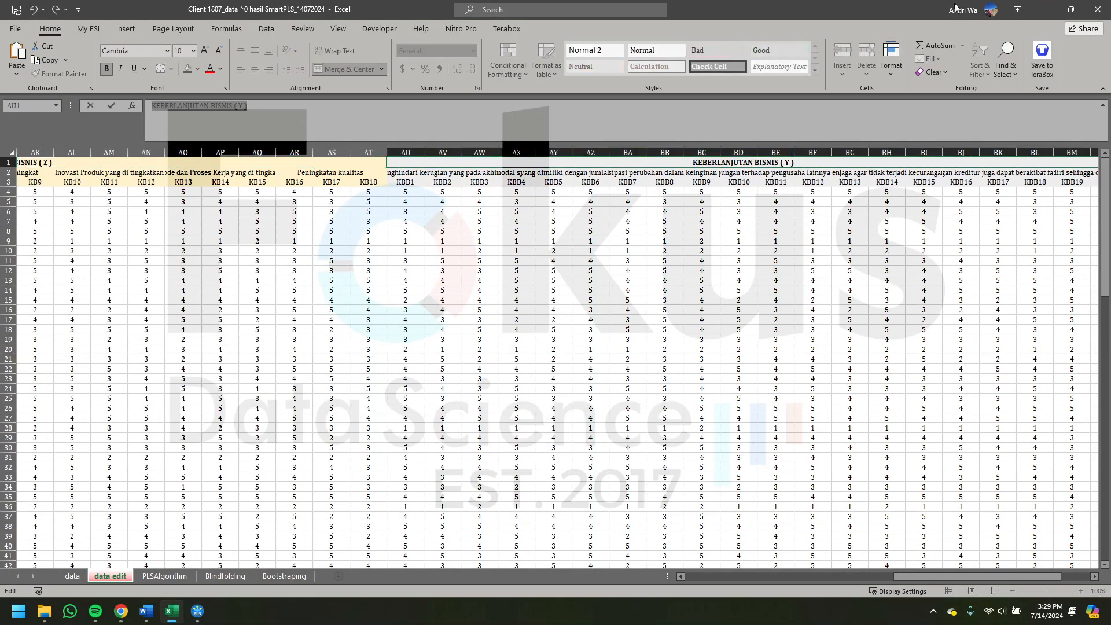
pyautogui.click(1045, 9)
pyautogui.doubleClick(862, 268)
pyautogui.click(497, 191)
pyautogui.hotkey('ctrl', 'a')
pyautogui.write('KEBERLANJUTAN BISNIS ( Y )')
pyautogui.click(630, 446)
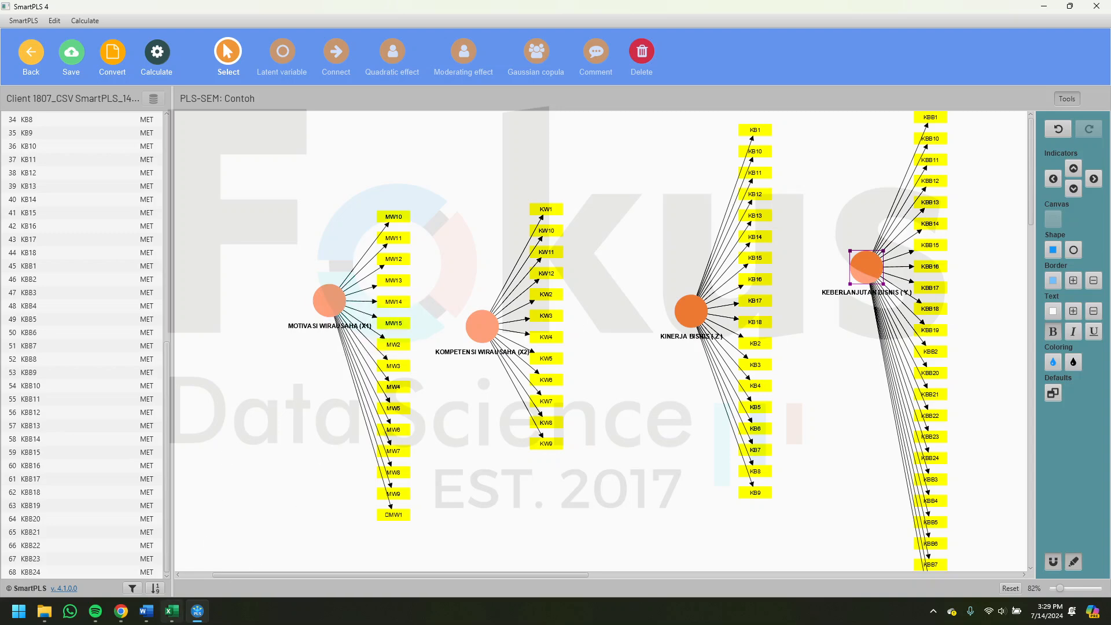
# - Following the research model diagram on Excel's data sheet, reposition MOTIVASI WIRAUSAHA (X1) in SmartPLS and place its indicators on its left side
pyautogui.click(147, 596)
pyautogui.click(74, 577)
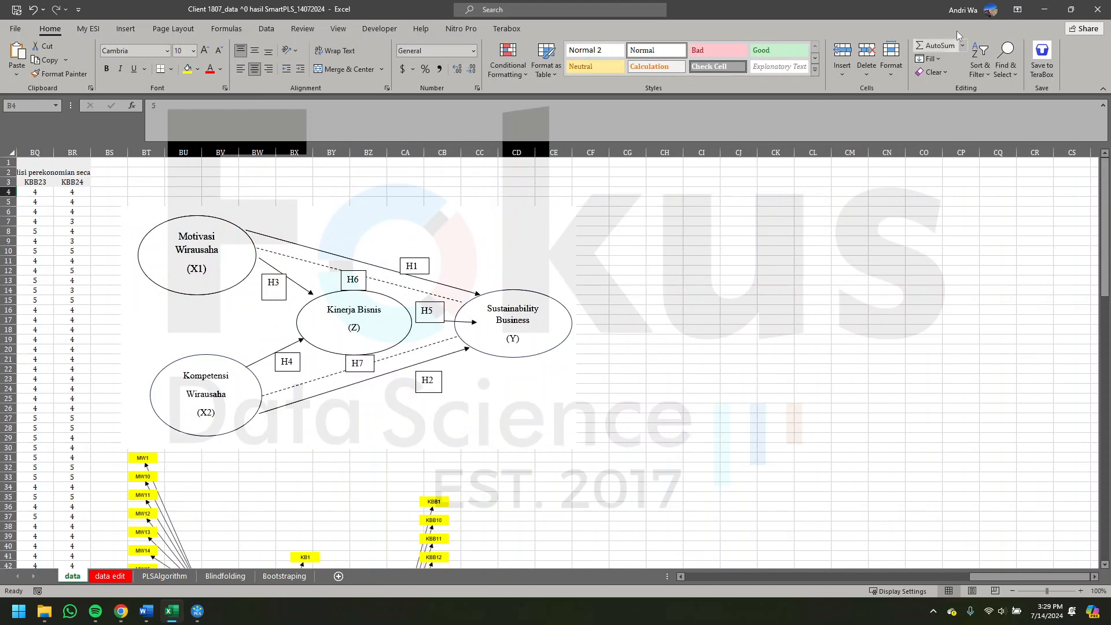
pyautogui.click(1044, 10)
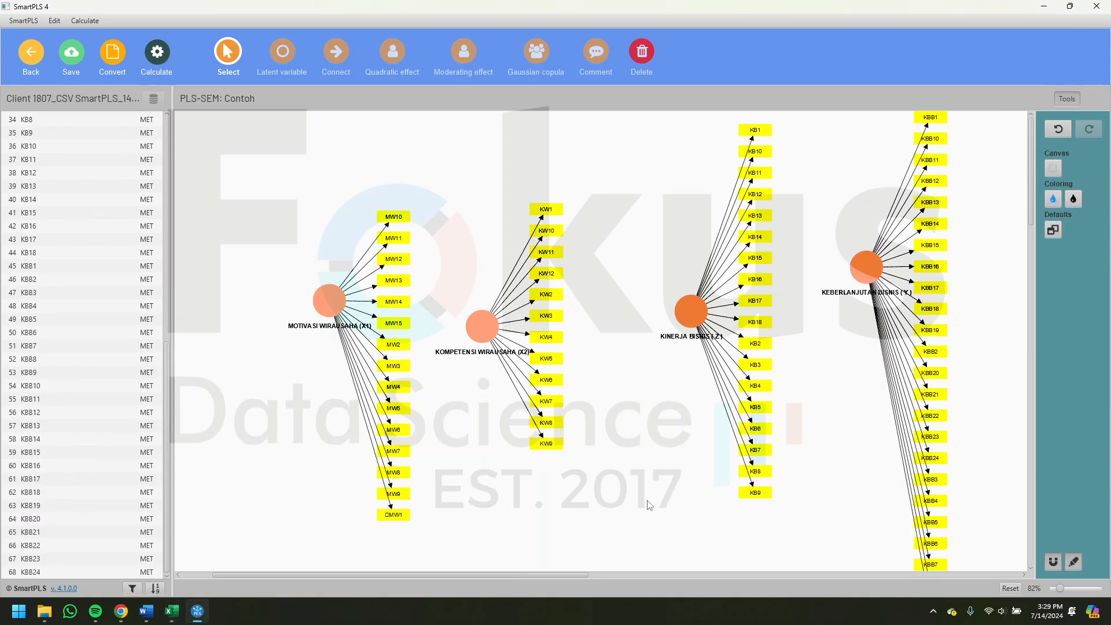
pyautogui.moveTo(328, 297); pyautogui.dragTo(363, 286)
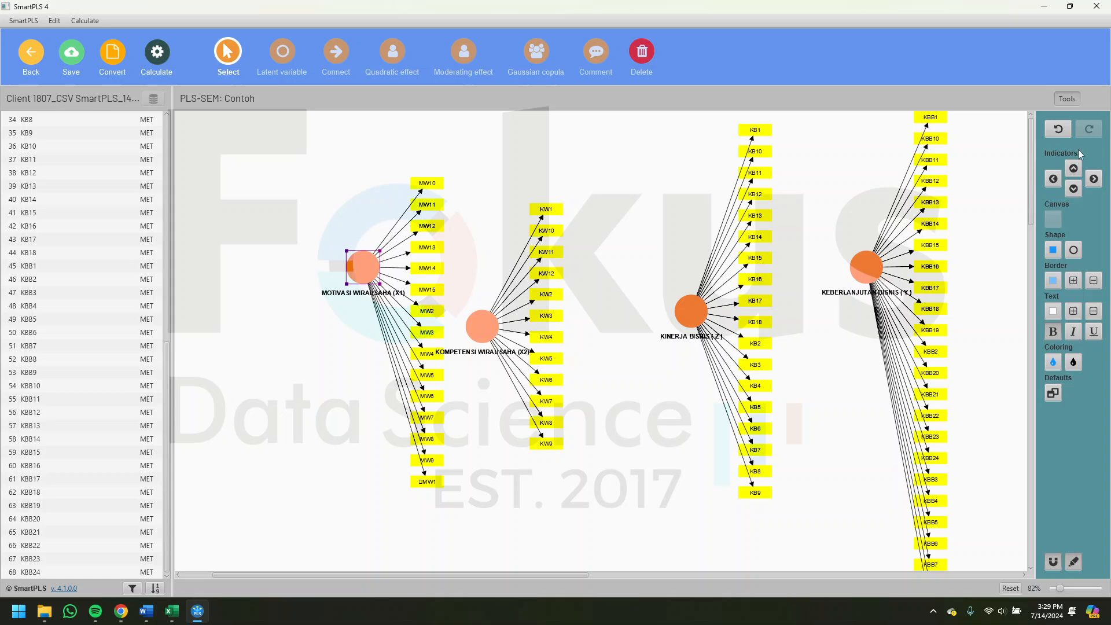
pyautogui.click(1053, 179)
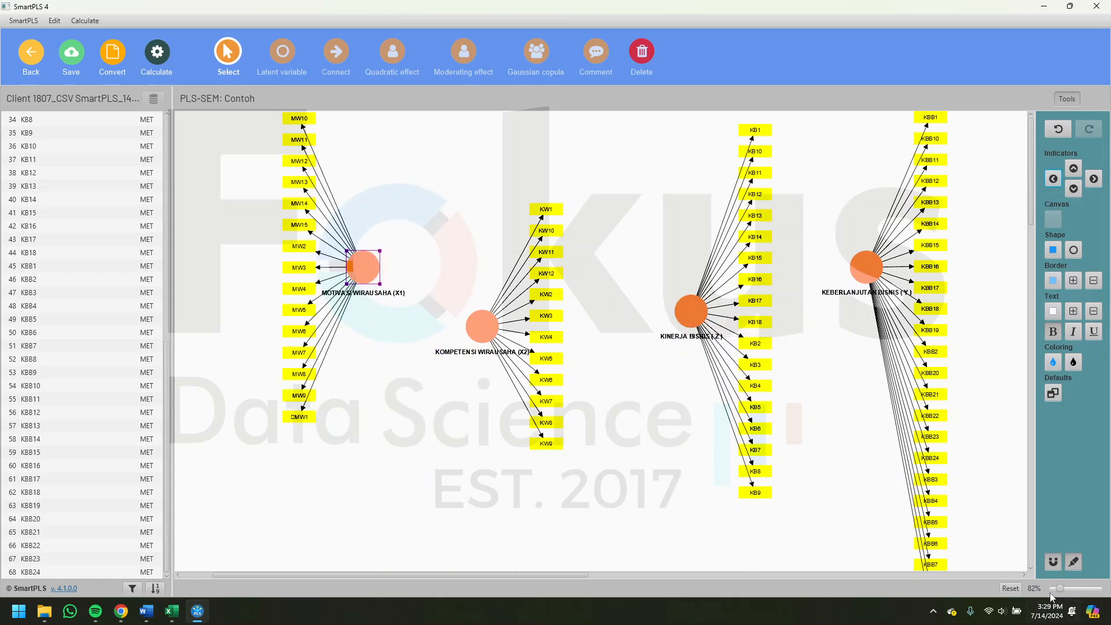
pyautogui.moveTo(1062, 591); pyautogui.dragTo(1060, 590)
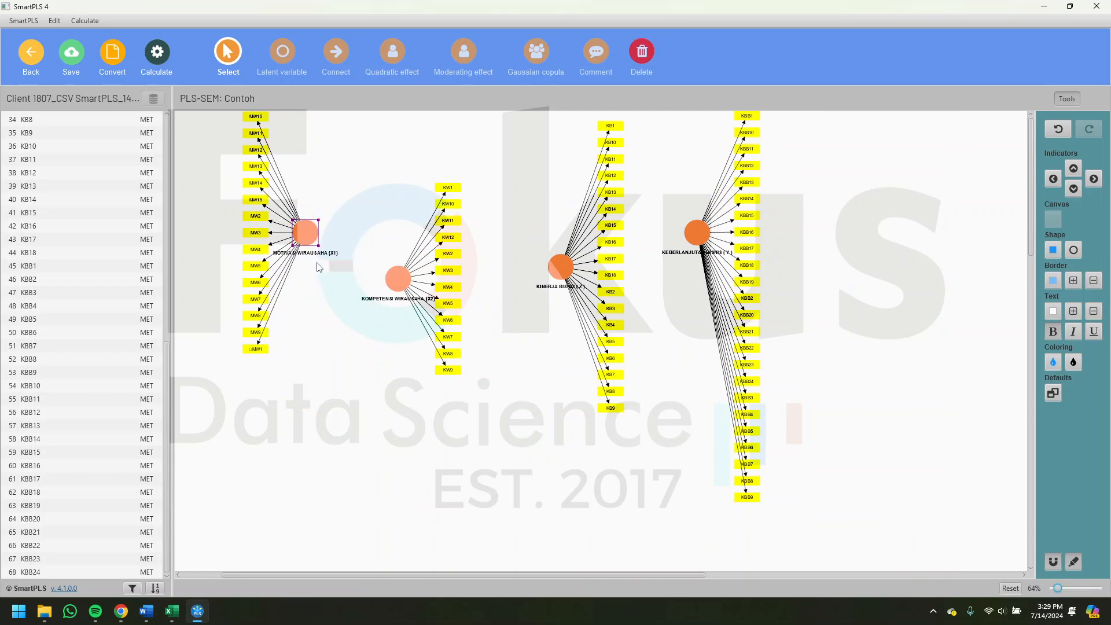
pyautogui.moveTo(309, 239)
pyautogui.moveTo(310, 239); pyautogui.dragTo(317, 276)
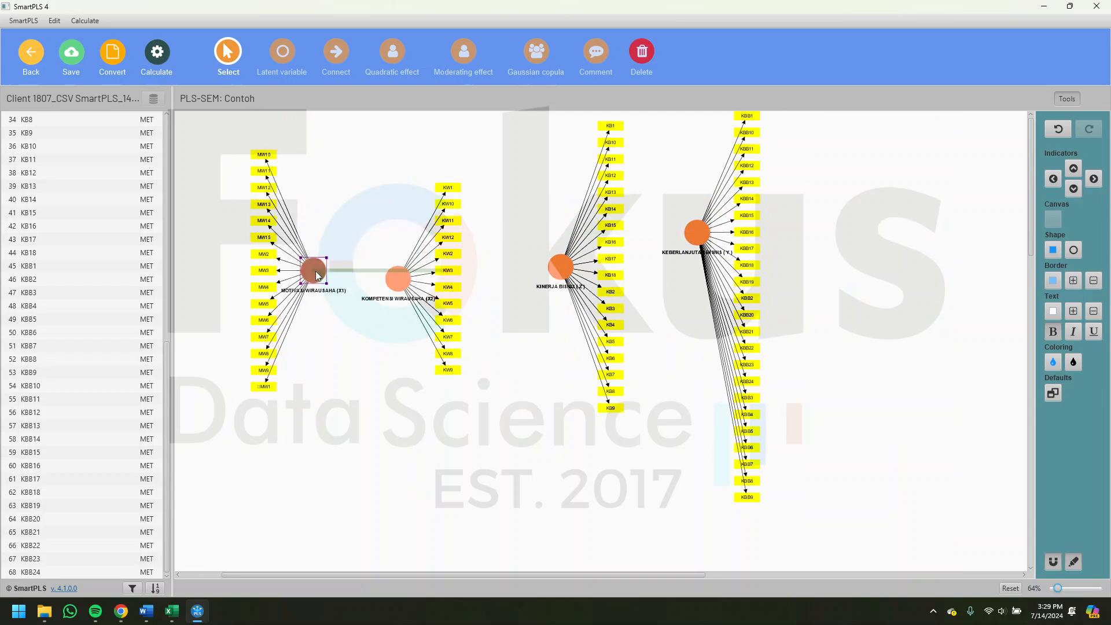
# - Place KOMPETENSI WIRAUSAHA (X2) directly below MOTIVASI WIRAUSAHA (X1), with its indicators aligned on its left side
pyautogui.moveTo(401, 278); pyautogui.dragTo(397, 413)
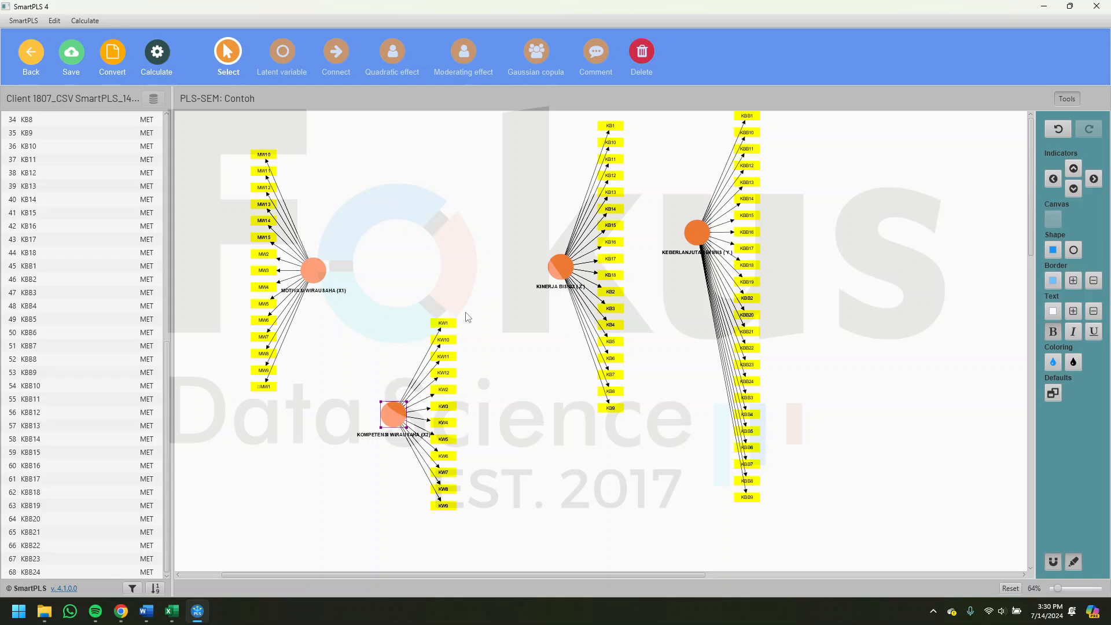
pyautogui.click(1053, 178)
pyautogui.moveTo(405, 439); pyautogui.dragTo(308, 501)
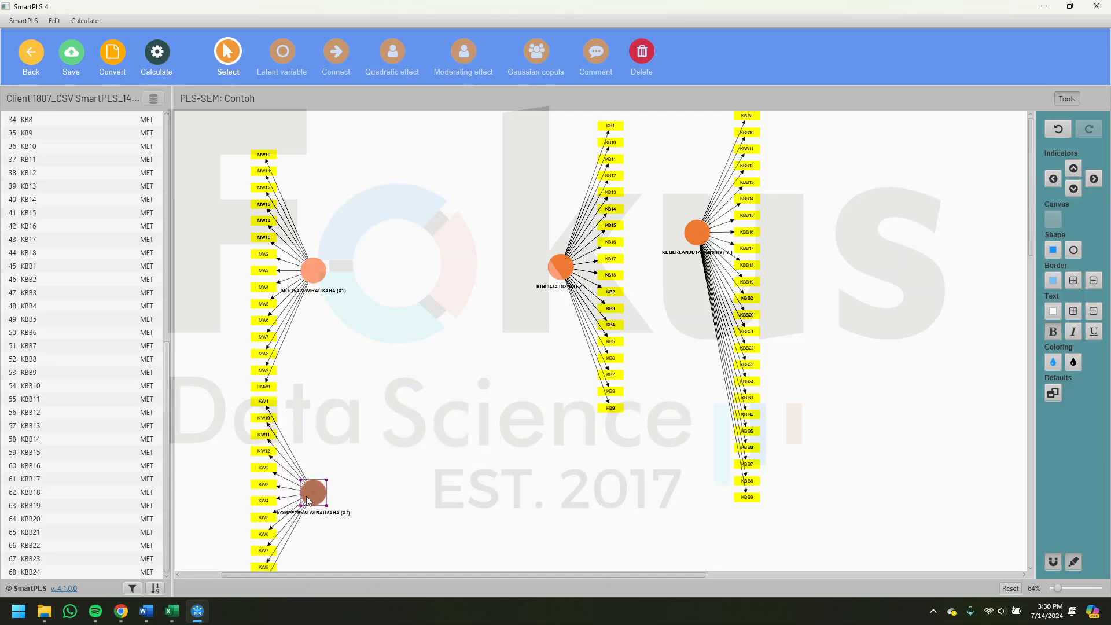
# - Move KINERJA BISNIS (Z) to the right of and between the two X constructs, and KEBERLANJUTAN BISNIS (Y) level with it farther right
pyautogui.moveTo(560, 266); pyautogui.dragTo(383, 403)
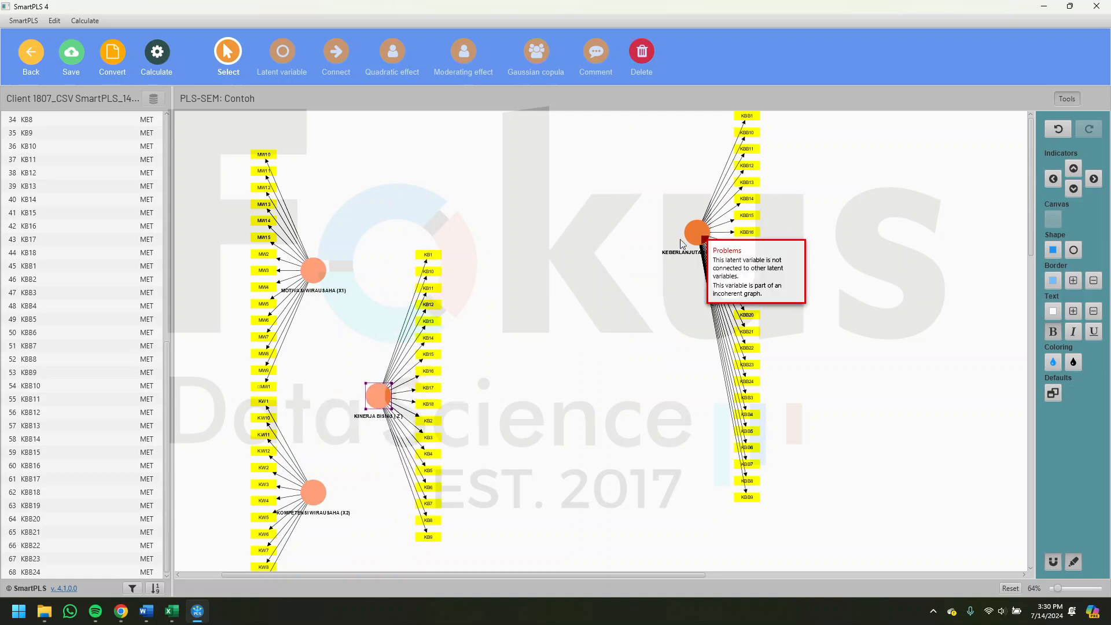
pyautogui.click(698, 232)
pyautogui.moveTo(505, 401); pyautogui.dragTo(505, 401)
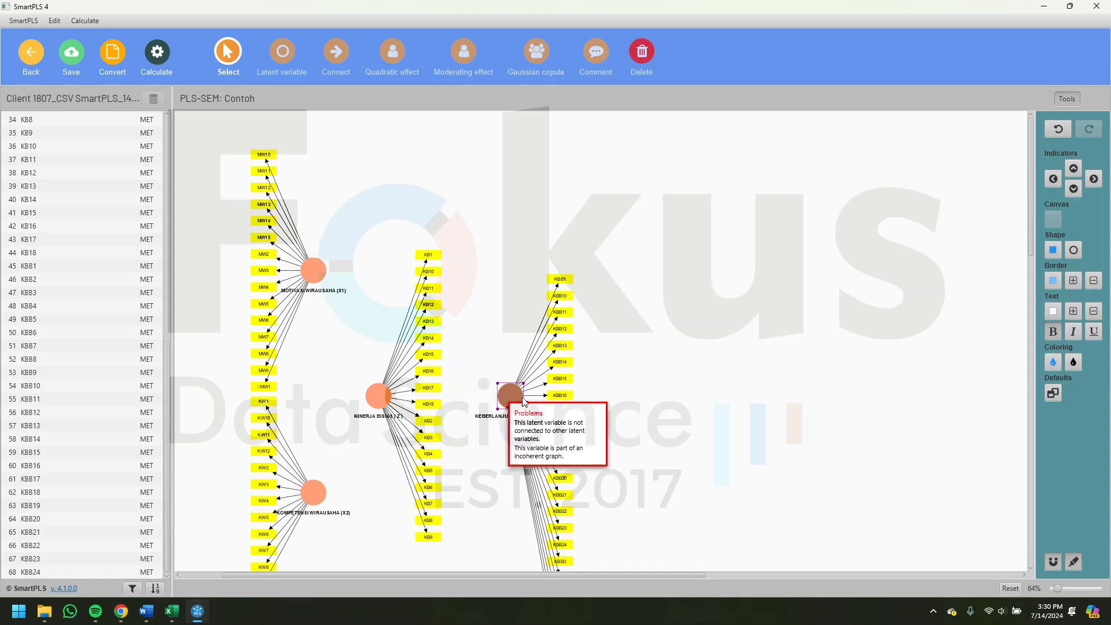
# - Select the whole model and shift it up and to the right so all constructs fit better on the canvas
pyautogui.click(694, 399)
pyautogui.hotkey('ctrl', 'a')
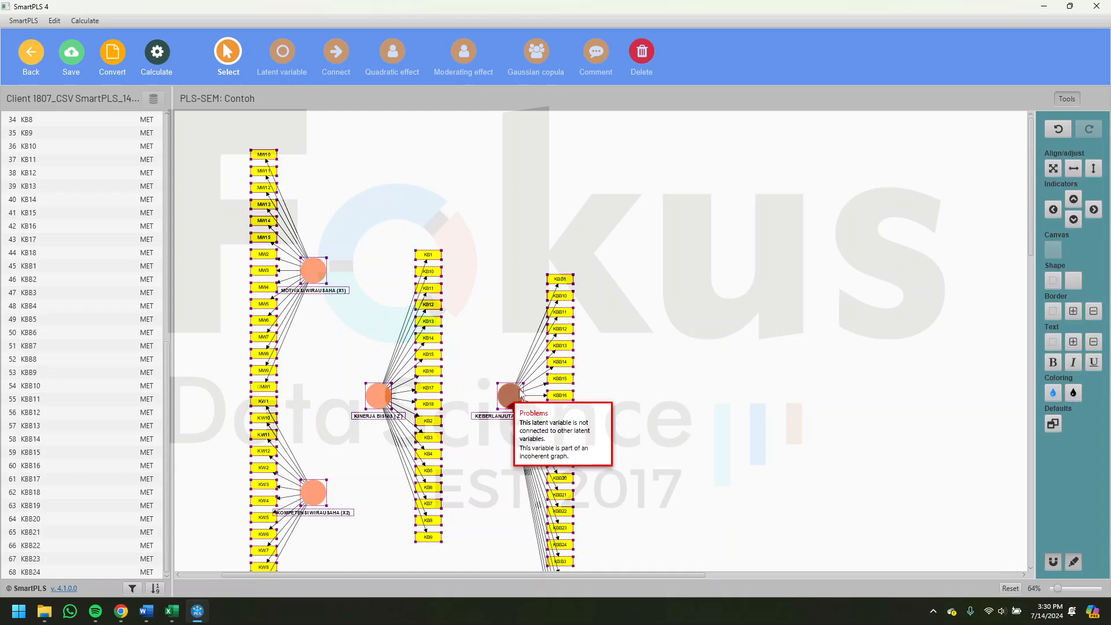
pyautogui.press('Right')
pyautogui.moveTo(623, 322); pyautogui.dragTo(592, 328)
pyautogui.click(714, 299)
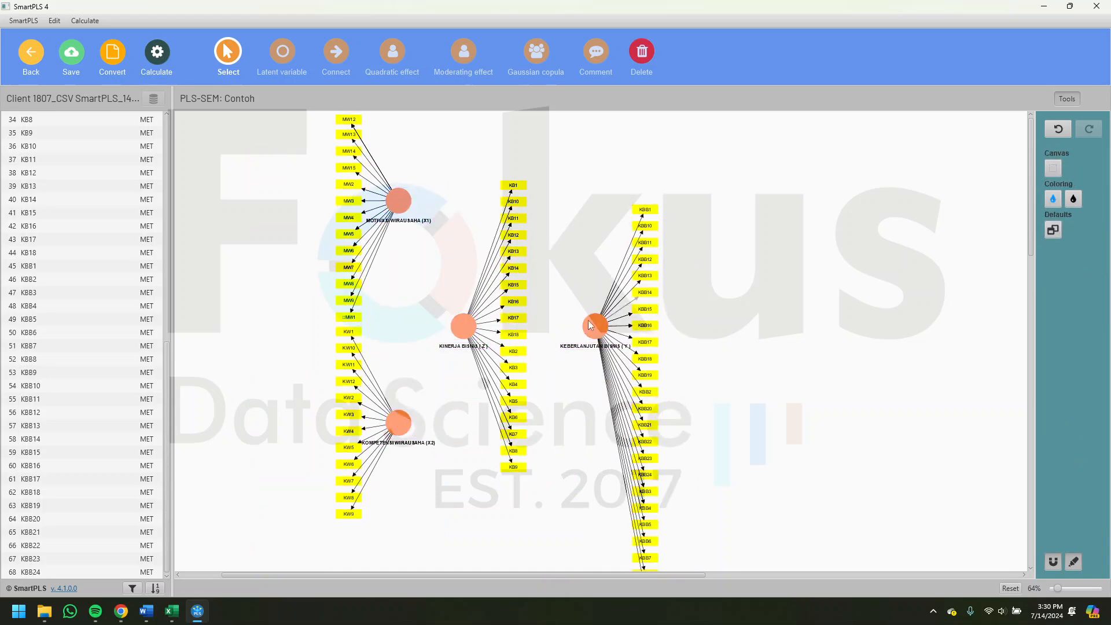
# - Align the indicators of KEBERLANJUTAN BISNIS (Y) evenly on its right side, centred on the construct
pyautogui.click(589, 327)
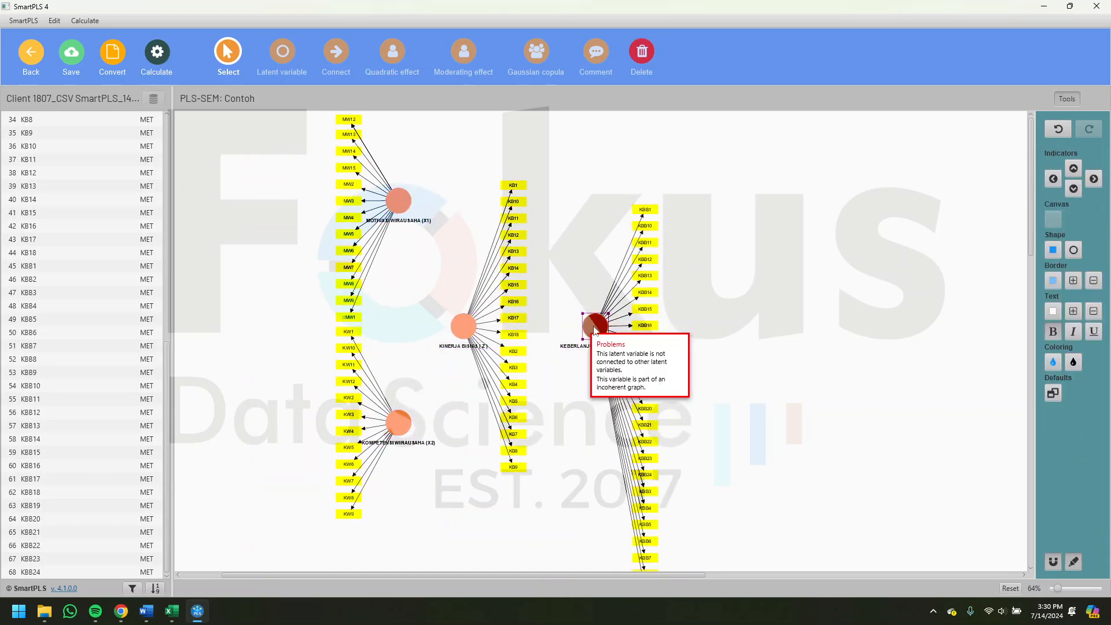
pyautogui.click(1094, 180)
pyautogui.click(471, 318)
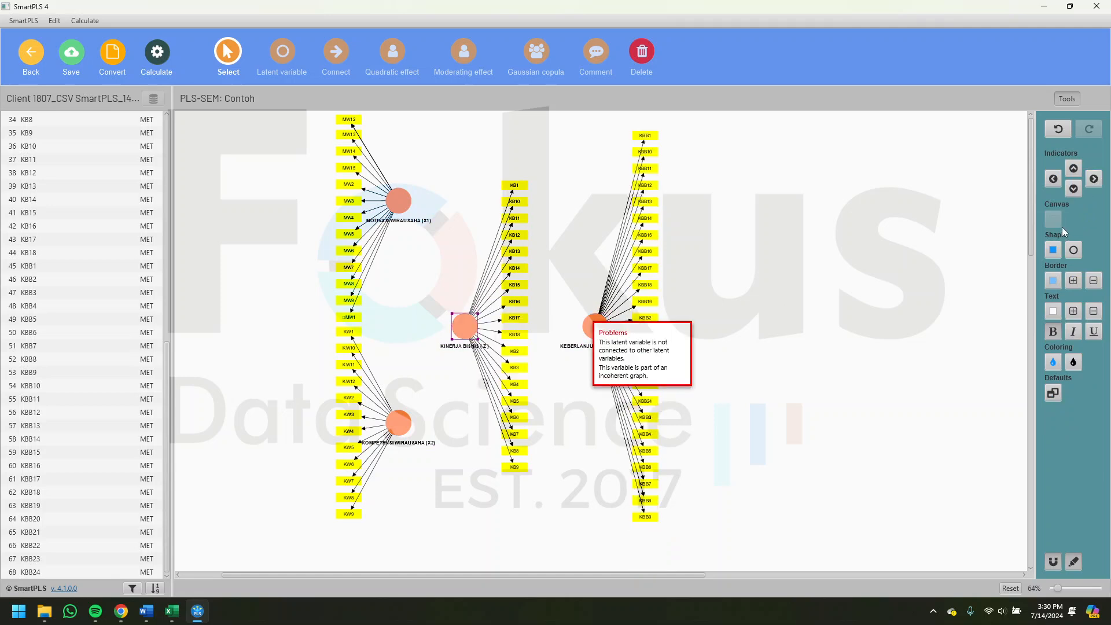
pyautogui.click(576, 235)
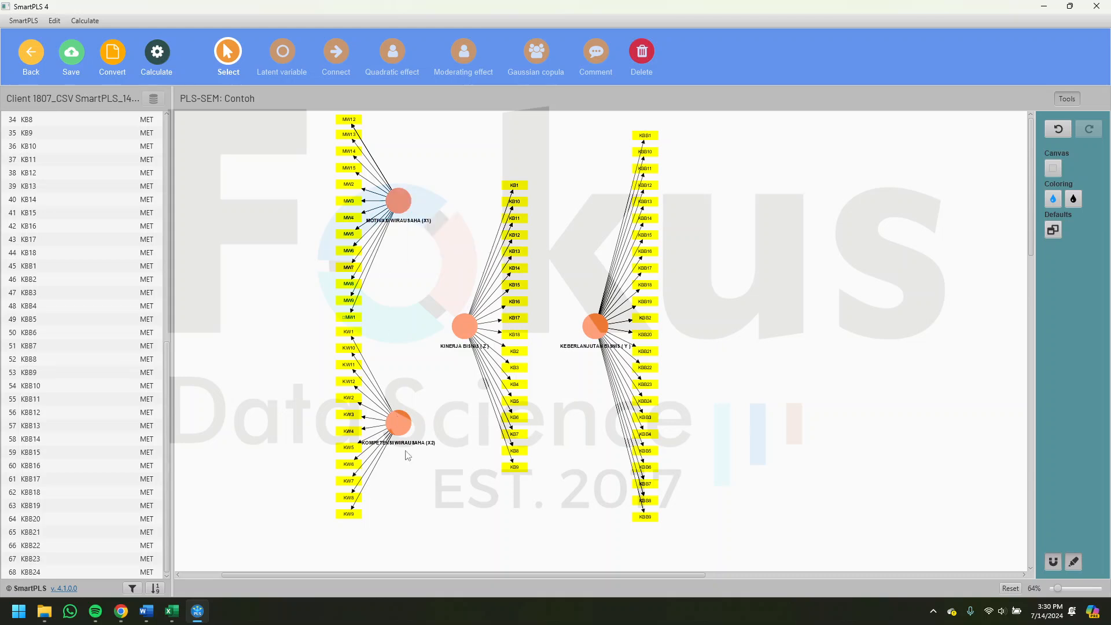
# - Connect MOTIVASI WIRAUSAHA (X1) and KOMPETENSI WIRAUSAHA (X2) to KINERJA BISNIS (Z) with structural paths
pyautogui.click(338, 57)
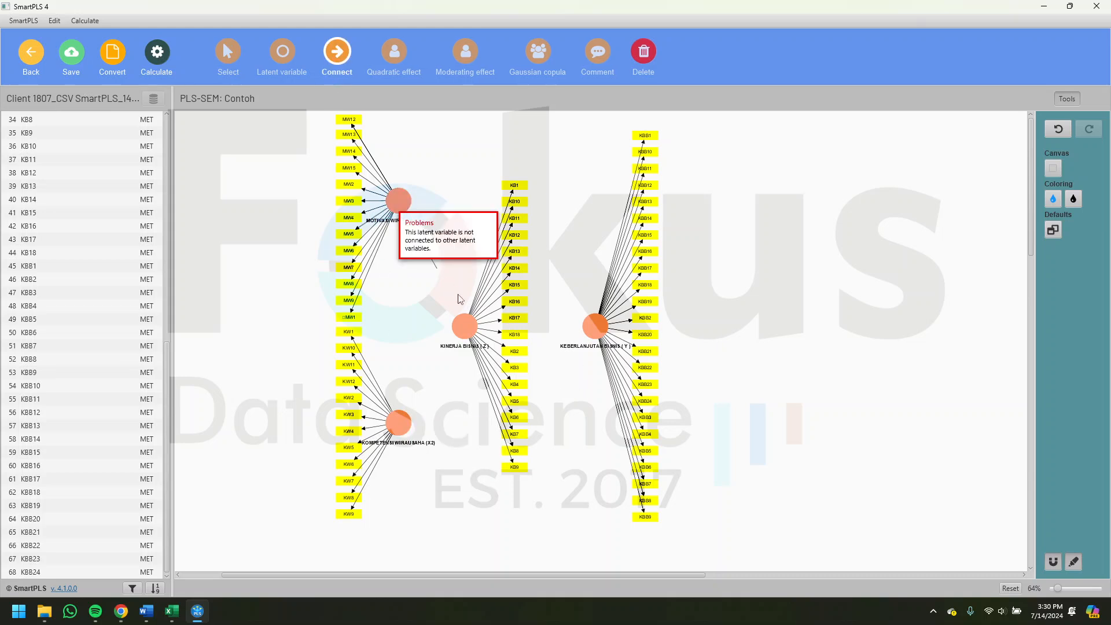
pyautogui.moveTo(408, 215); pyautogui.dragTo(464, 325)
pyautogui.moveTo(394, 428)
pyautogui.mouseDown()
pyautogui.moveTo(464, 325)
pyautogui.moveTo(619, 333)
pyautogui.mouseUp()
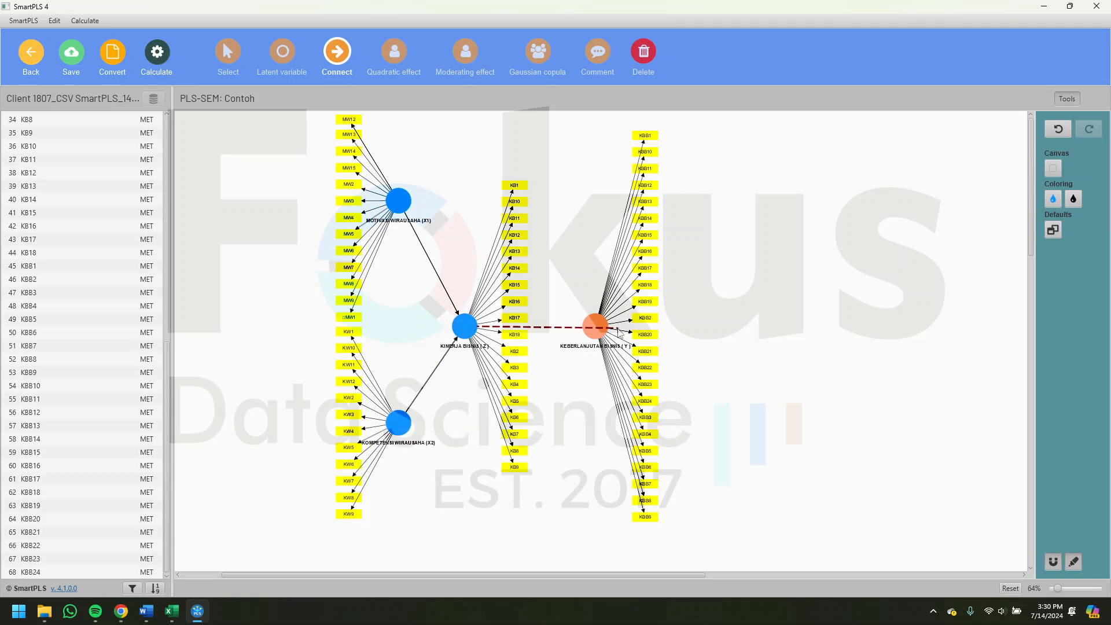
# - Draw structural paths from KINERJA BISNIS (Z), MOTIVASI WIRAUSAHA (X1) and KOMPETENSI WIRAUSAHA (X2) to KEBERLANJUTAN BISNIS (Y), and save the model
pyautogui.moveTo(464, 326); pyautogui.dragTo(592, 328)
pyautogui.moveTo(400, 203); pyautogui.dragTo(594, 327)
pyautogui.moveTo(406, 415); pyautogui.dragTo(602, 330)
pyautogui.click(71, 55)
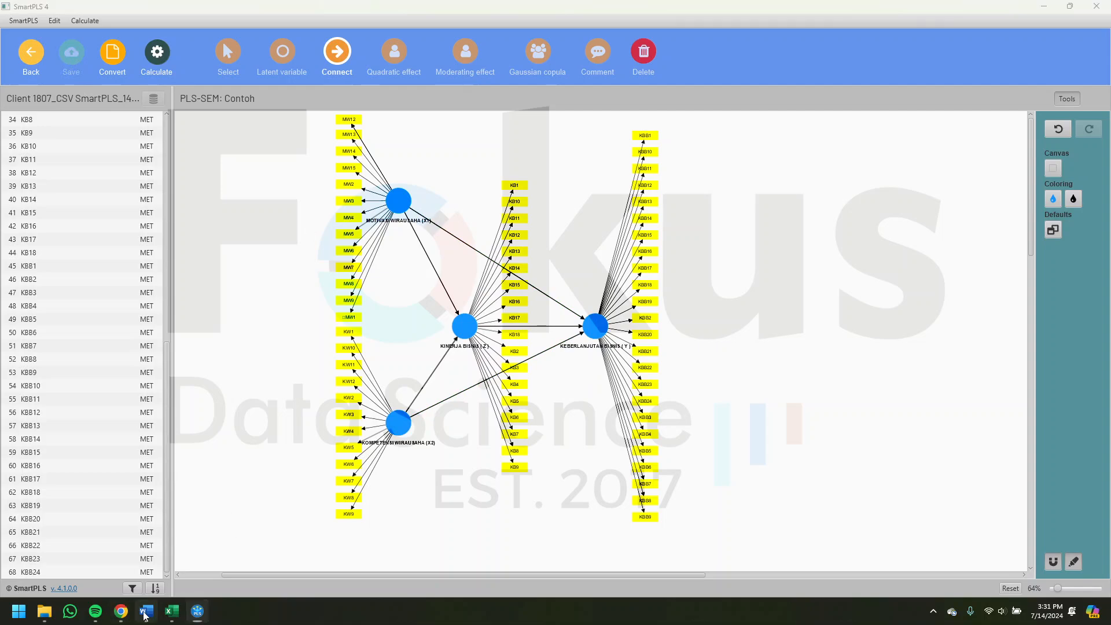
# - Switch to the Word interpretation document and review its Outer Model and Inner Model sections, including the diagrams and validity tables
pyautogui.click(146, 611)
pyautogui.scroll(-3, 653, 390)
pyautogui.scroll(3, 653, 390)
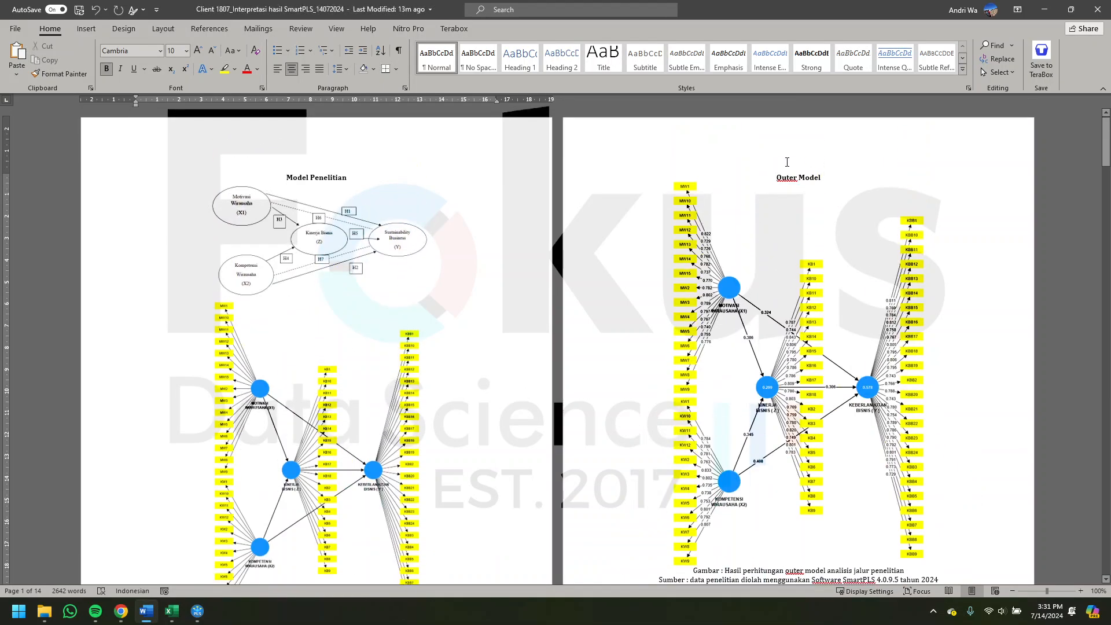
pyautogui.moveTo(782, 175); pyautogui.dragTo(809, 176)
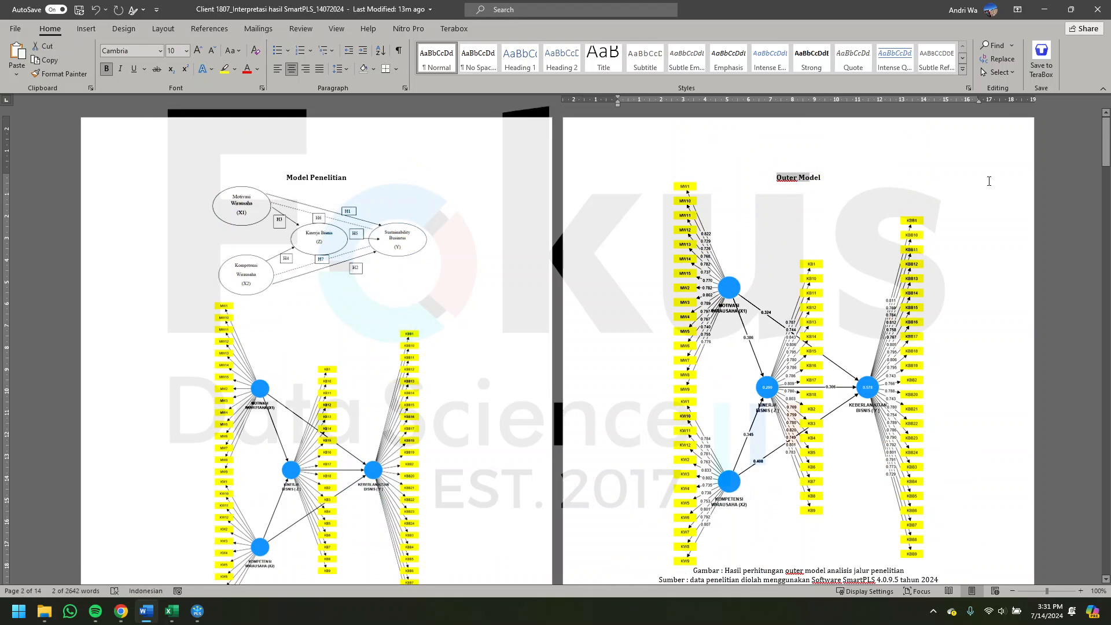
pyautogui.scroll(-10, 726, 467)
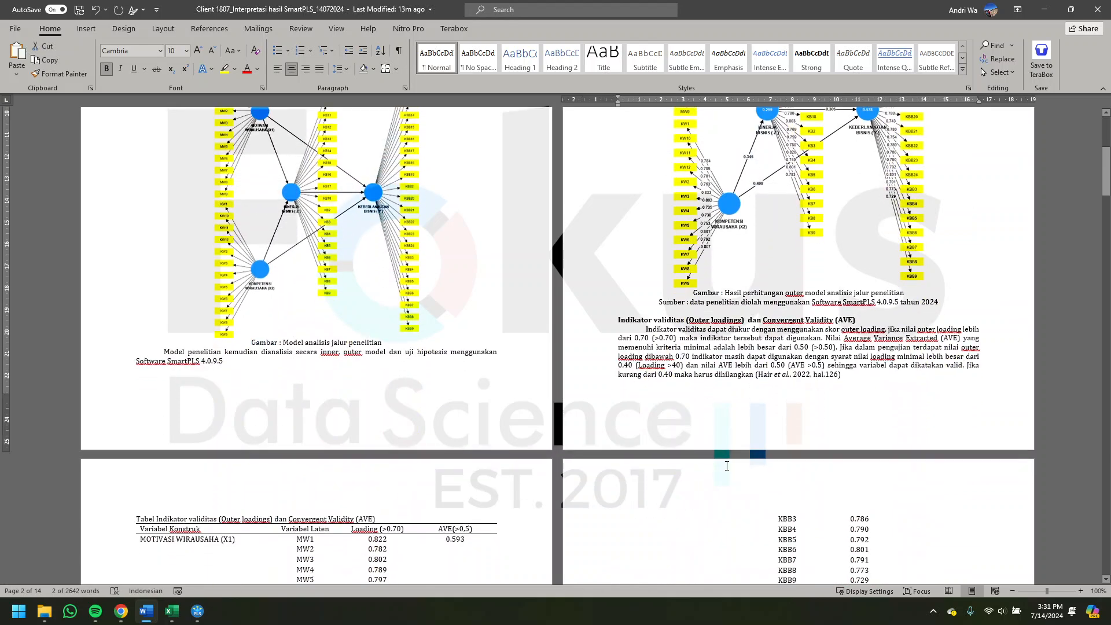
pyautogui.scroll(9, 747, 331)
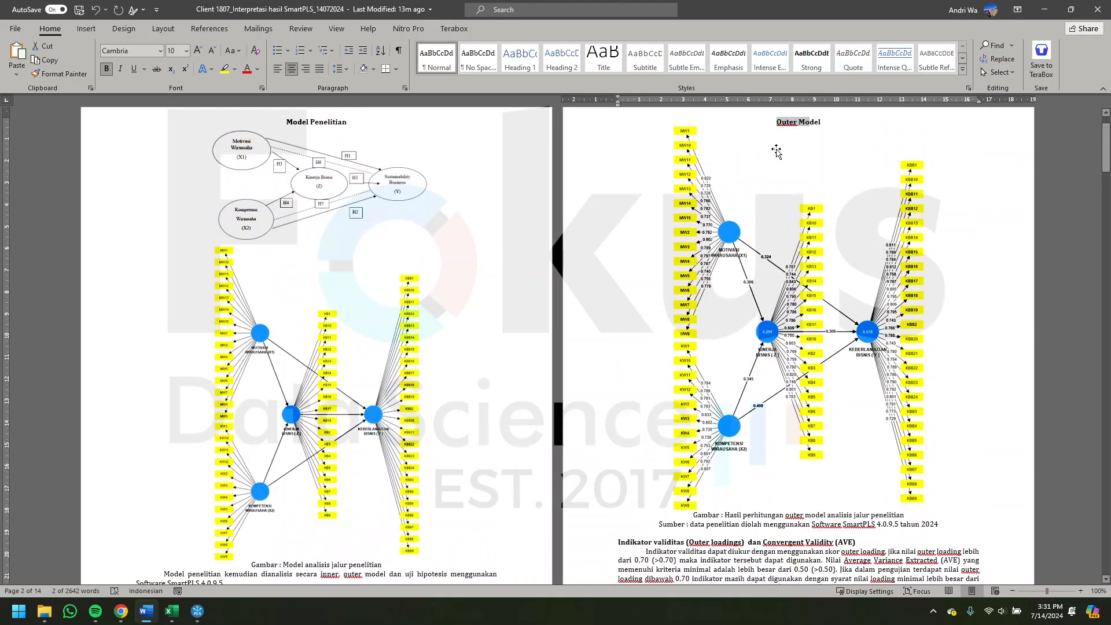
pyautogui.click(714, 188)
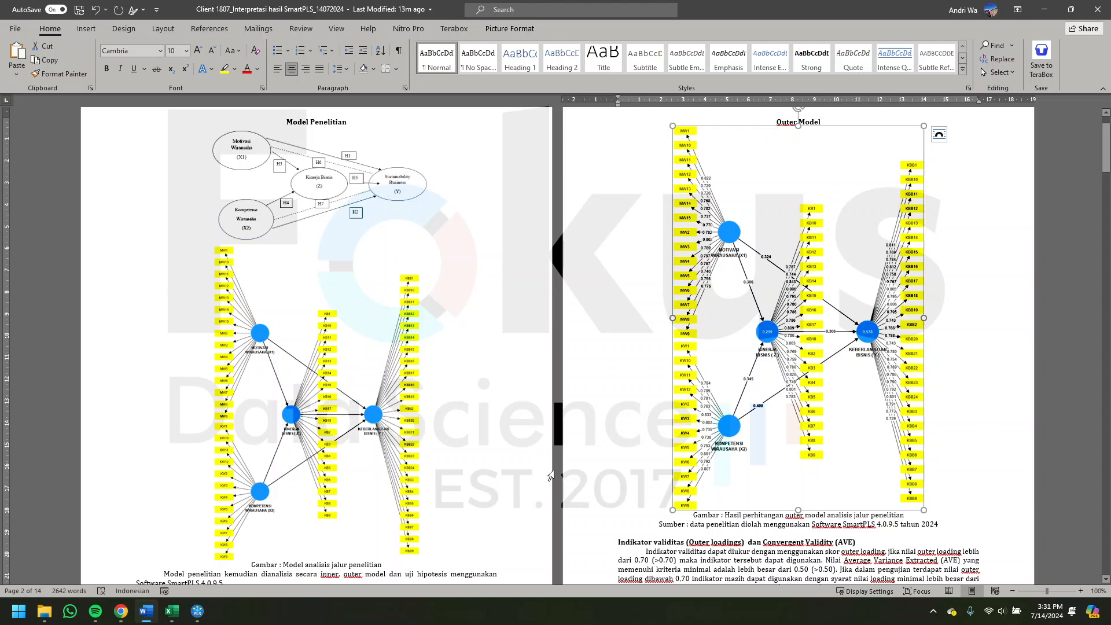
pyautogui.click(778, 115)
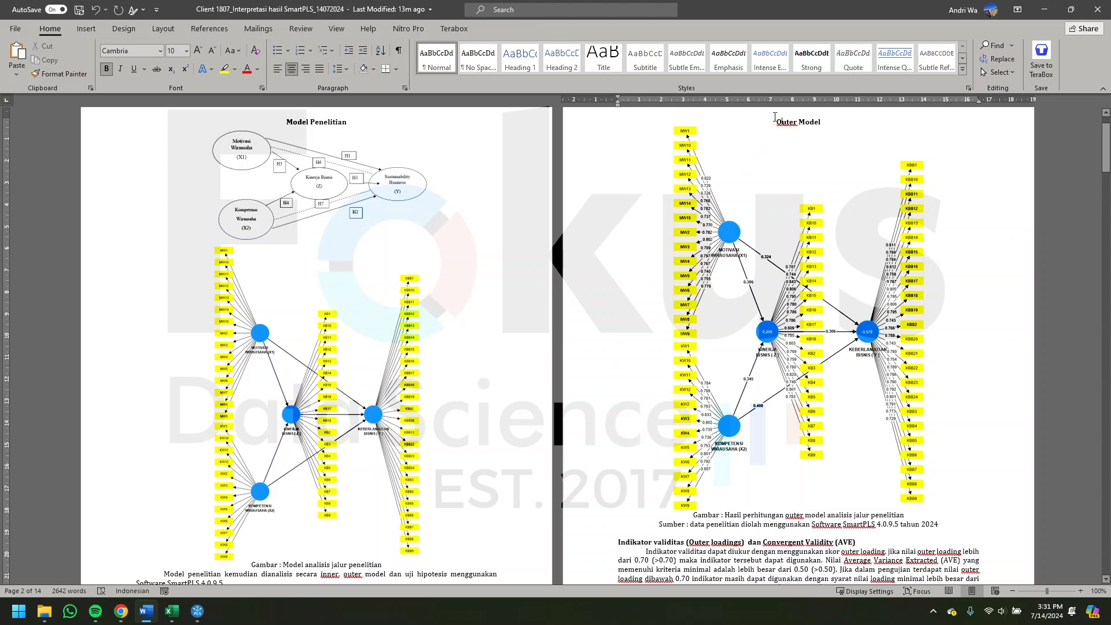
pyautogui.scroll(-20, 680, 438)
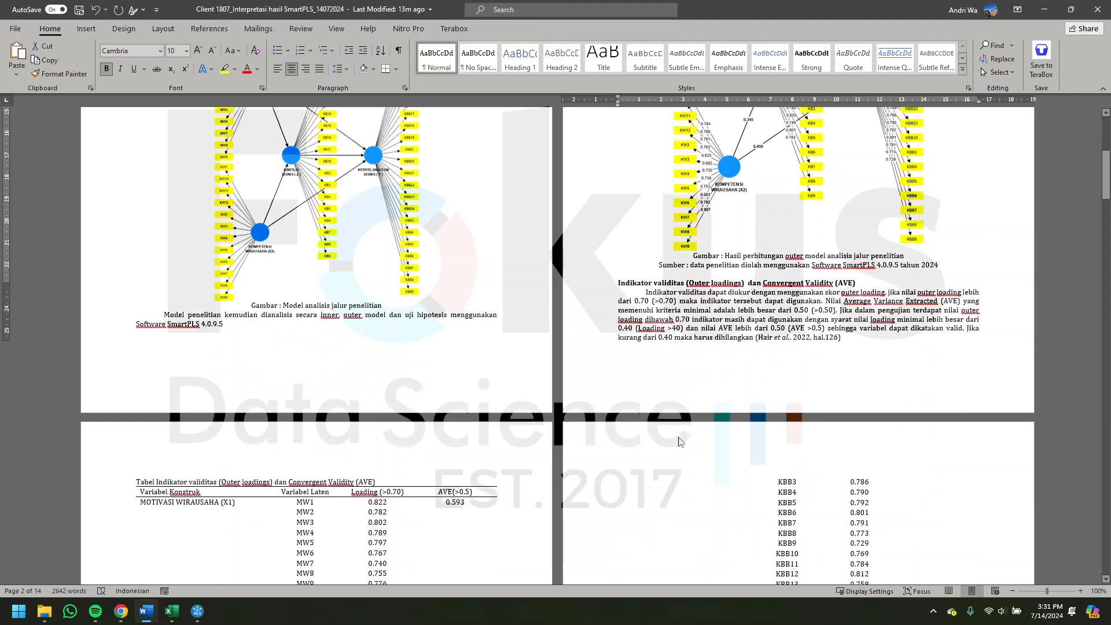
pyautogui.scroll(-6, 678, 437)
pyautogui.scroll(7, 677, 437)
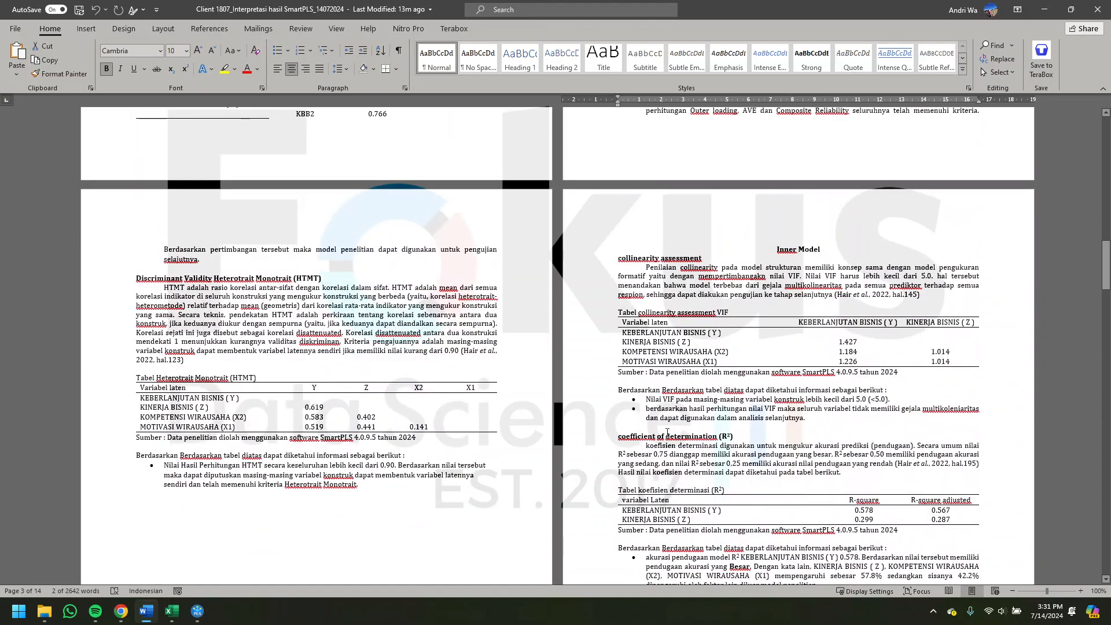
pyautogui.hotkey('alt', 'Tab')
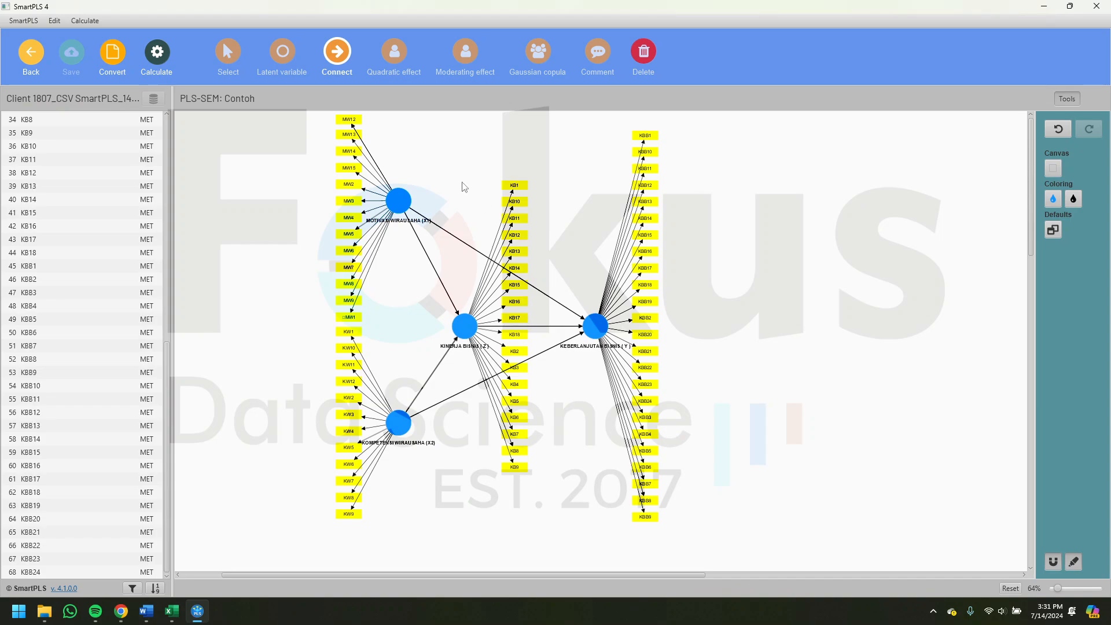
# - Examine the Outer Model diagram in the Word document at 120% zoom and return to the SmartPLS model
pyautogui.click(154, 613)
pyautogui.scroll(10, 774, 353)
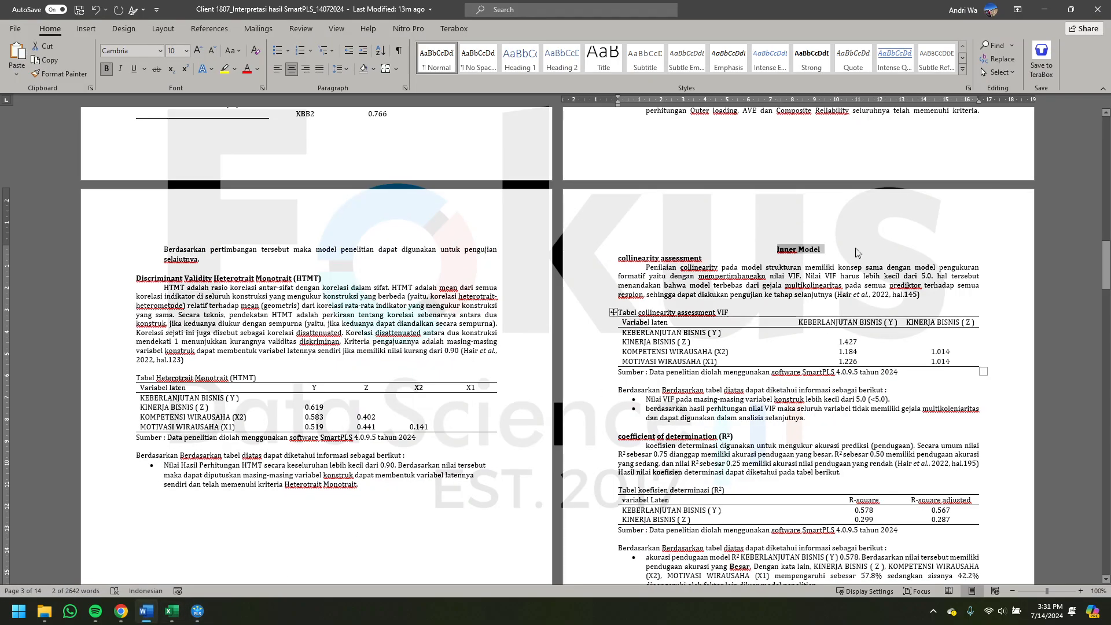
pyautogui.scroll(20, 774, 353)
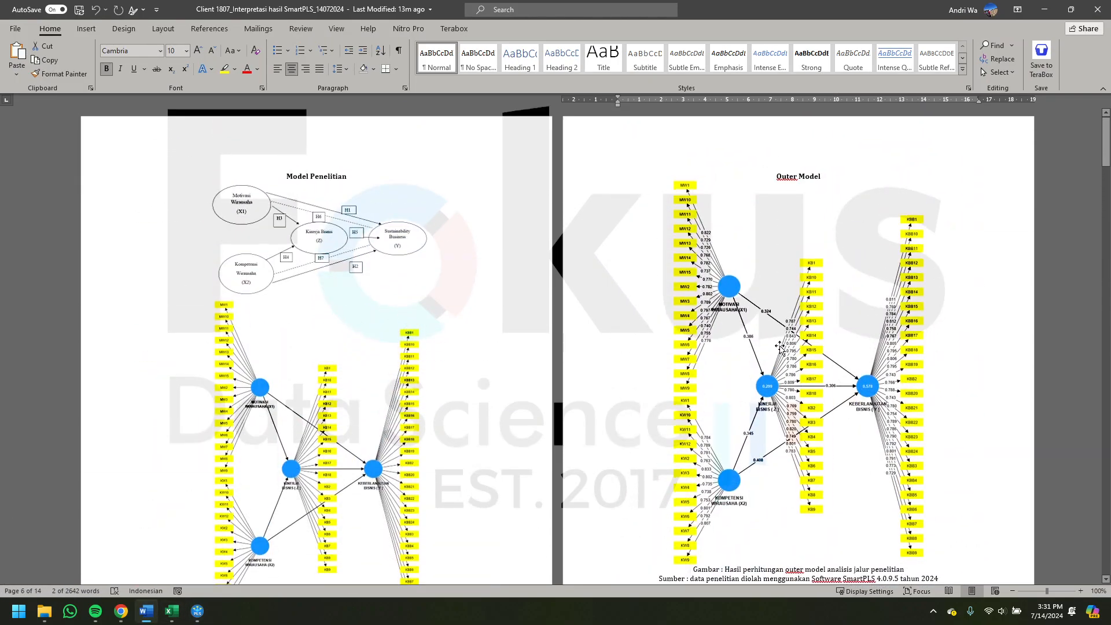
pyautogui.click(1080, 591)
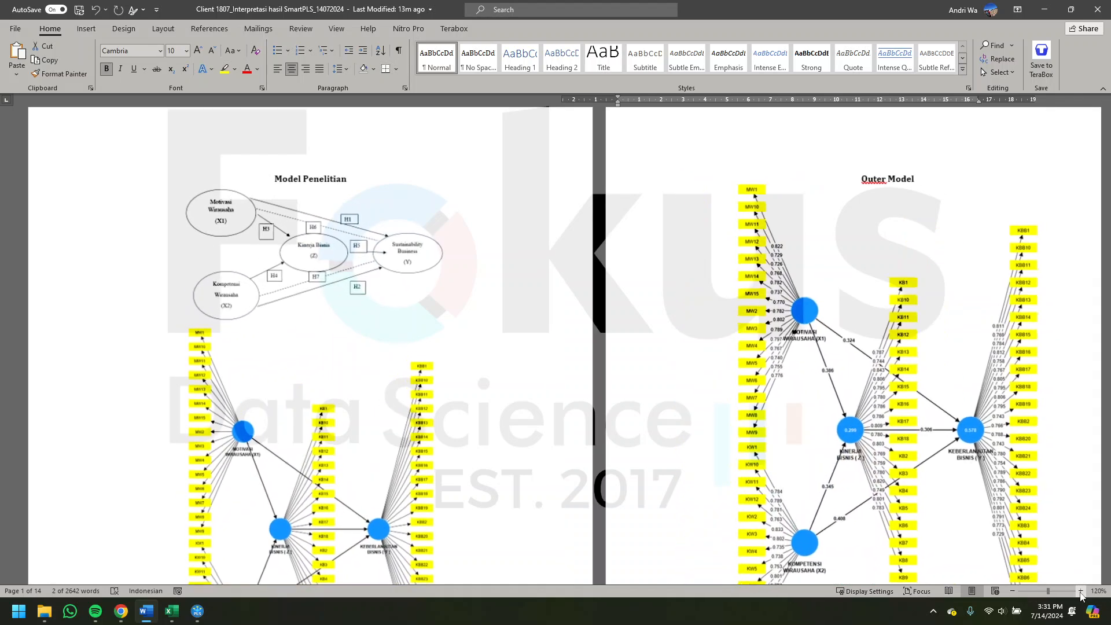
pyautogui.click(1080, 591)
pyautogui.scroll(-6, 679, 411)
pyautogui.scroll(-10, 680, 411)
pyautogui.scroll(3, 679, 411)
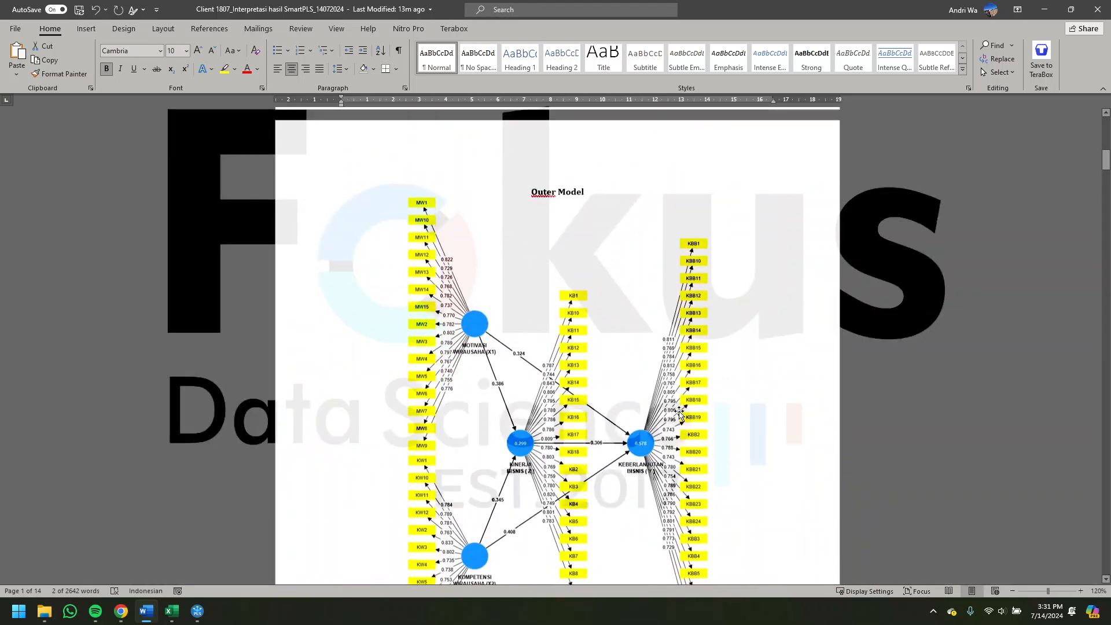
pyautogui.click(1044, 10)
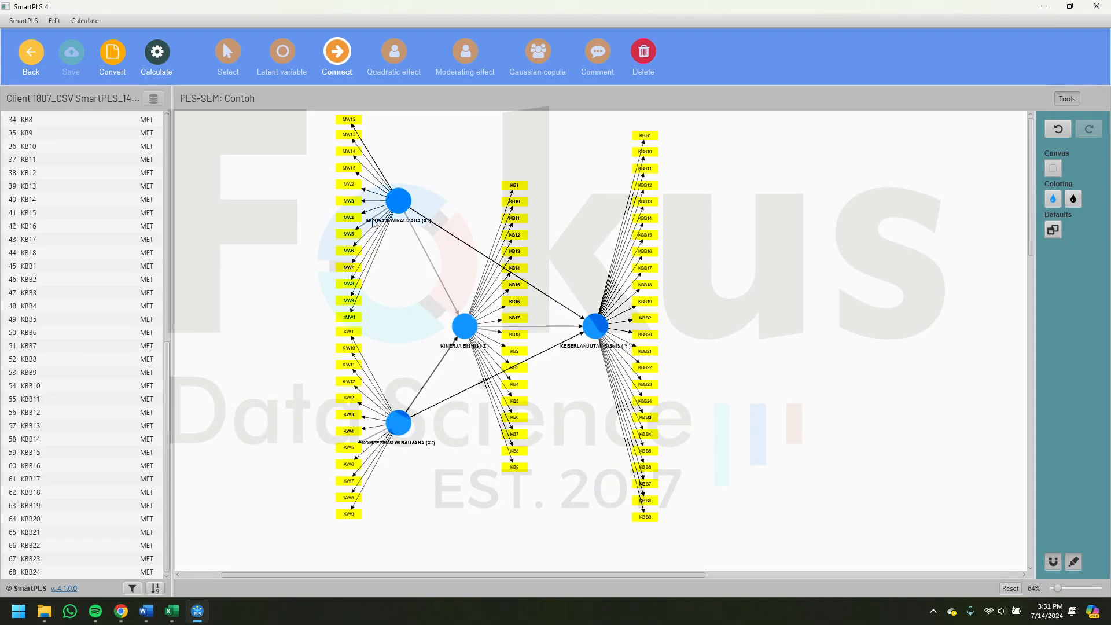
# - Run the PLS-SEM algorithm with the Path weighting scheme and standardized results, and inspect the report's graphical output
pyautogui.click(153, 54)
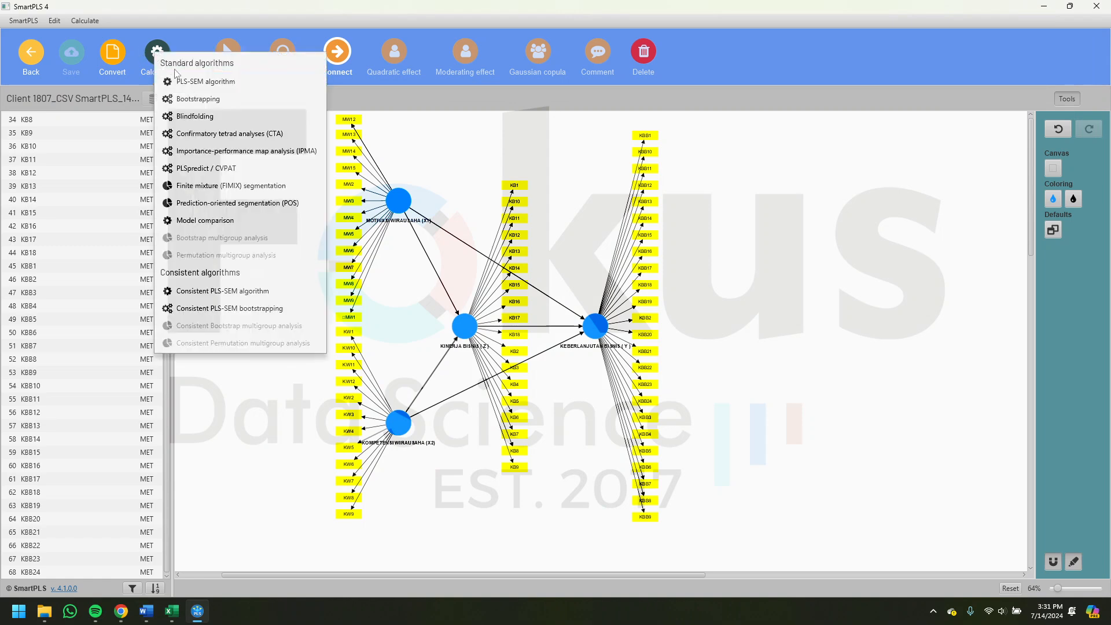
pyautogui.click(194, 83)
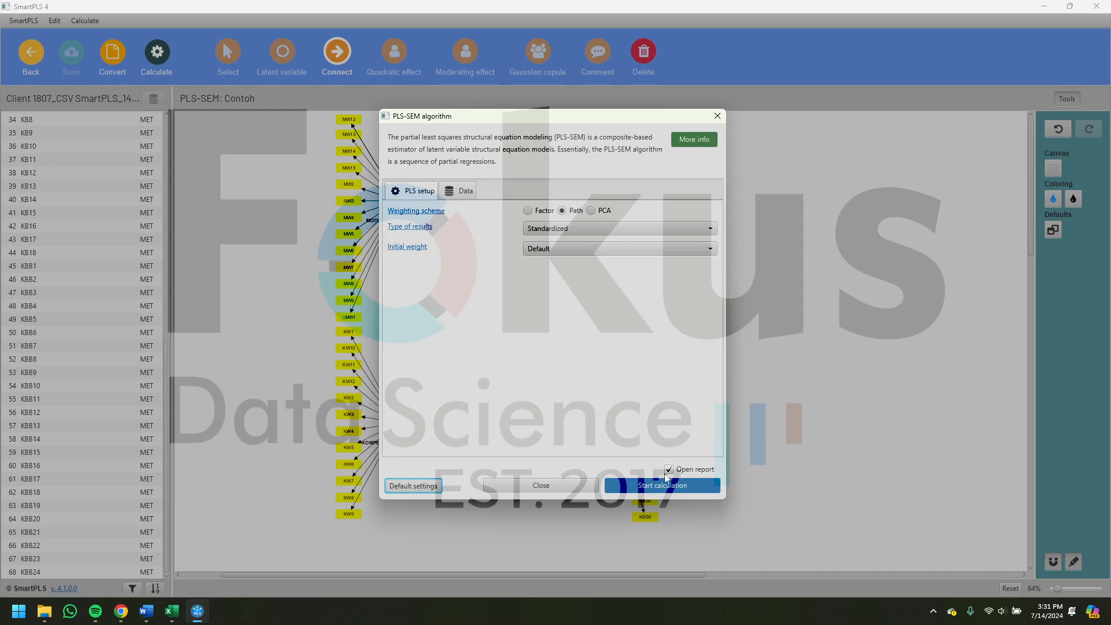
pyautogui.click(657, 485)
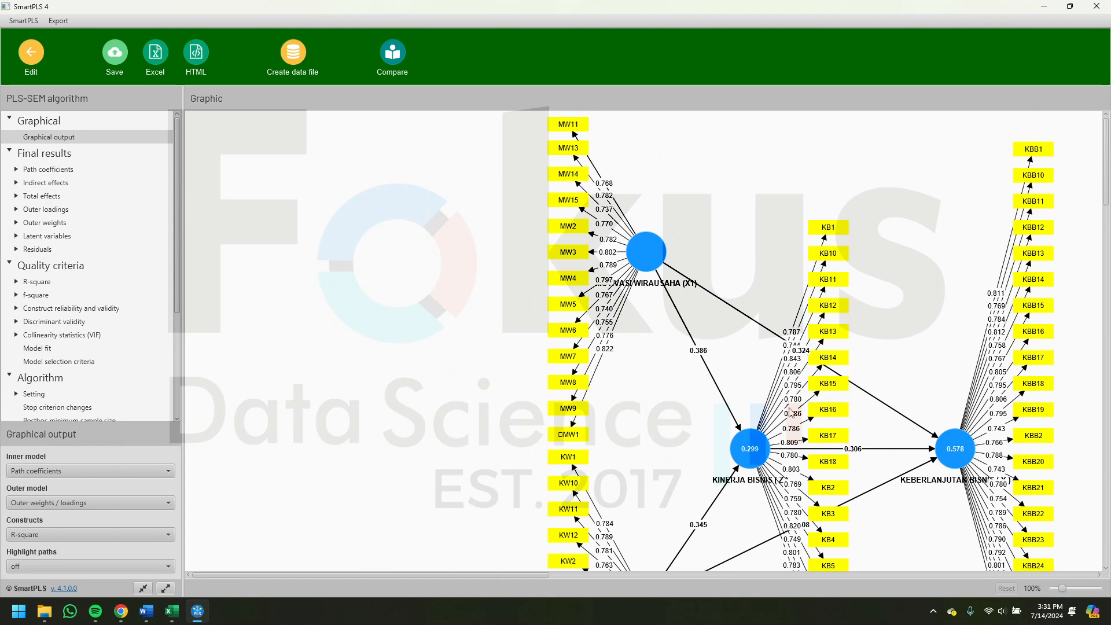
pyautogui.moveTo(748, 367); pyautogui.dragTo(731, 274)
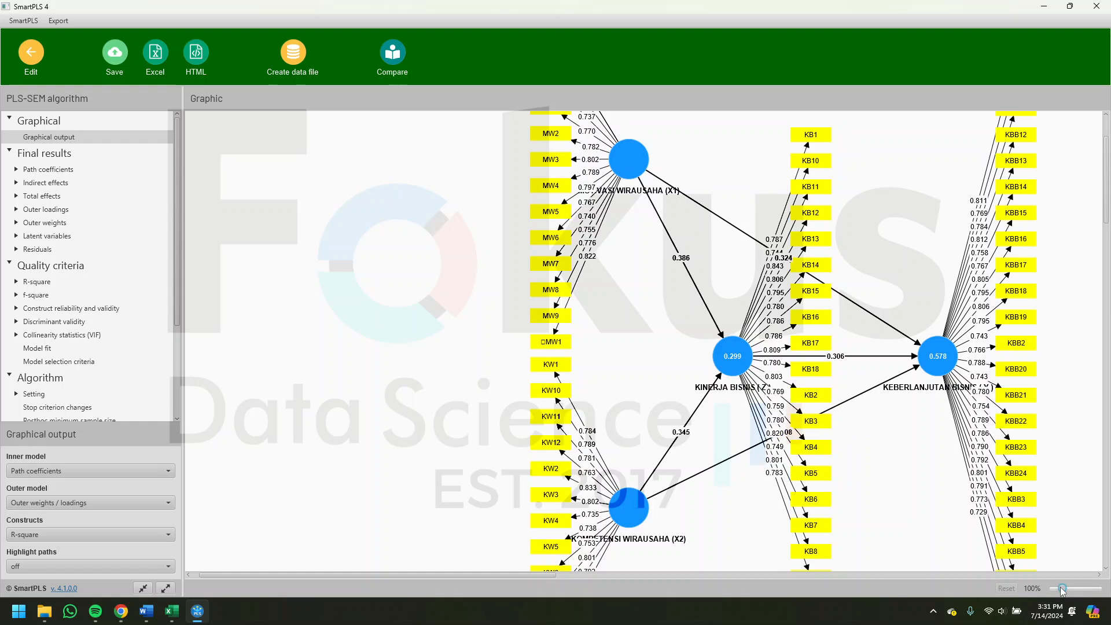
pyautogui.moveTo(1061, 587); pyautogui.dragTo(1059, 587)
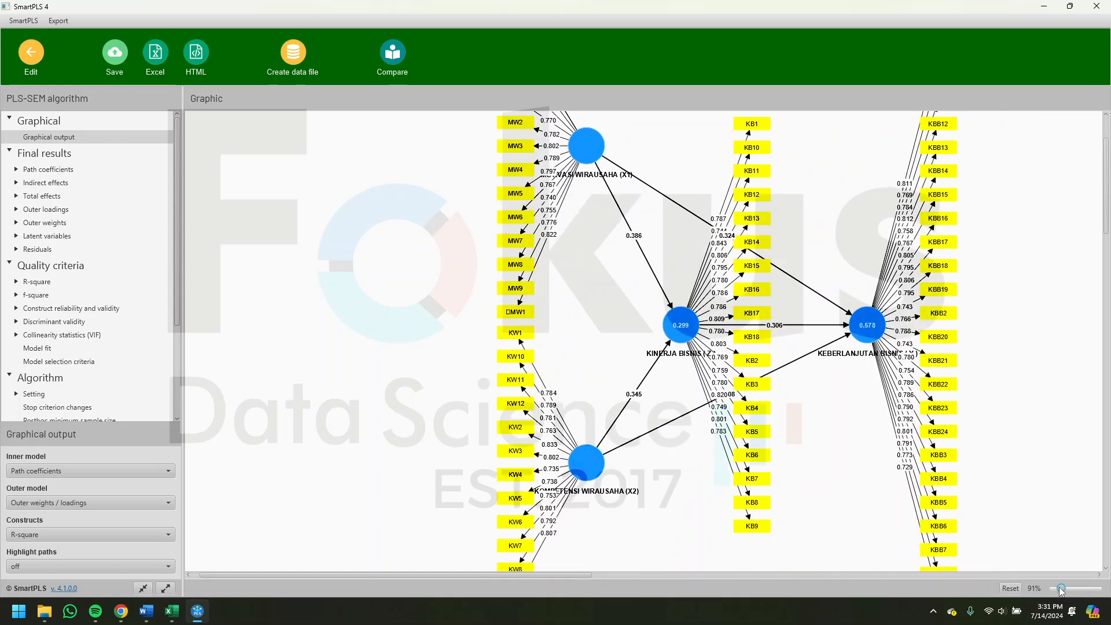
pyautogui.scroll(4, 893, 445)
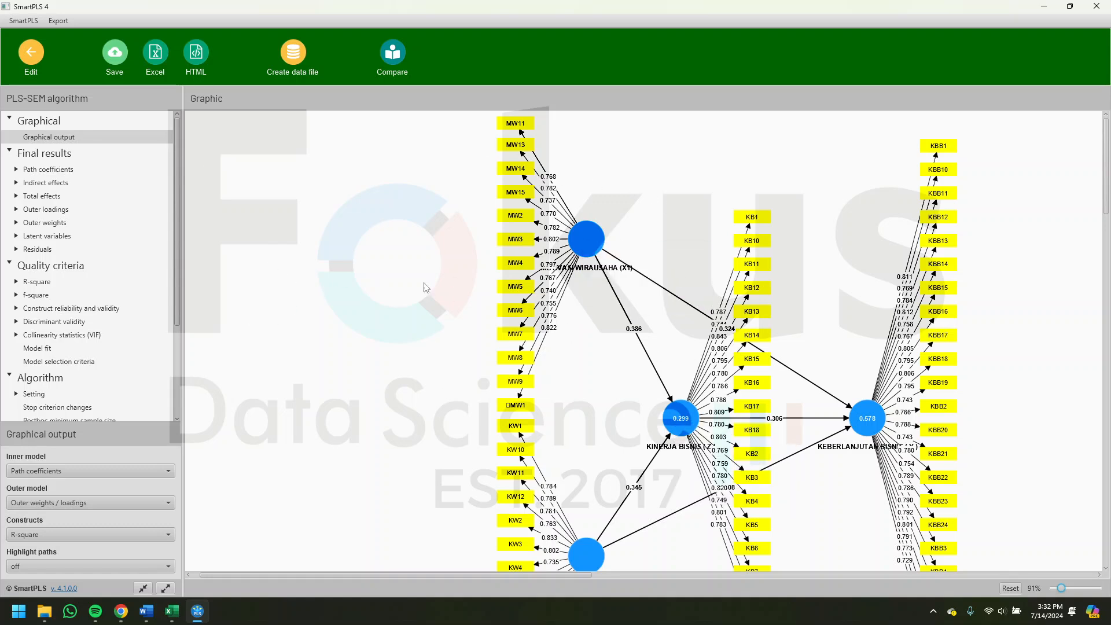
# - Save the calculation report in the Contoh project under the file name PLSAlgorithm
pyautogui.click(115, 54)
pyautogui.click(539, 315)
pyautogui.tripleClick(539, 316)
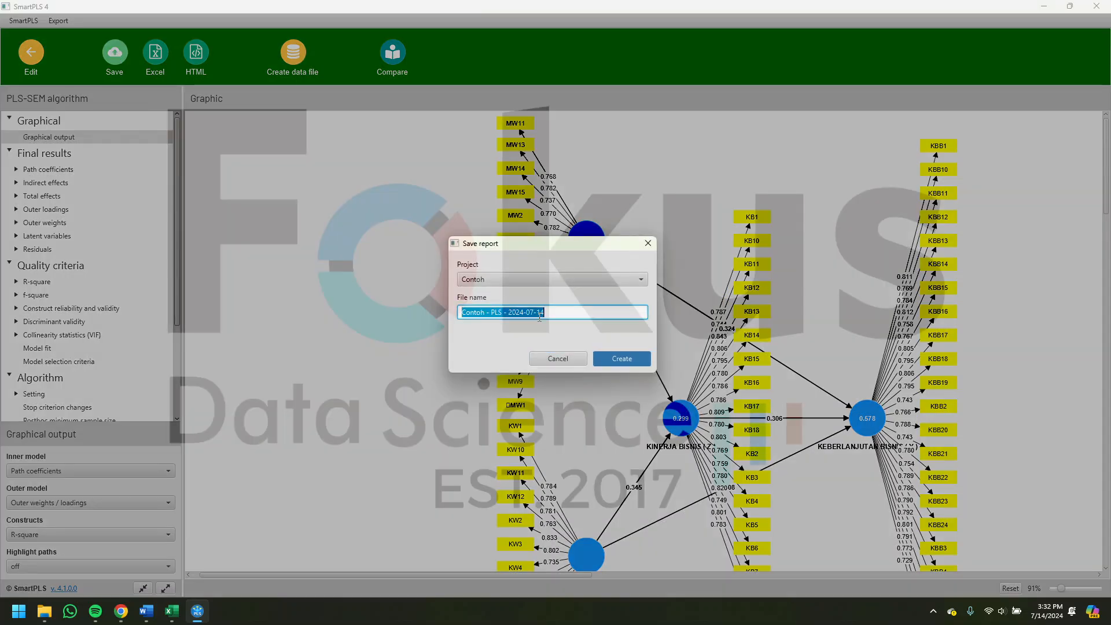
pyautogui.write('PLSAlgorithm')
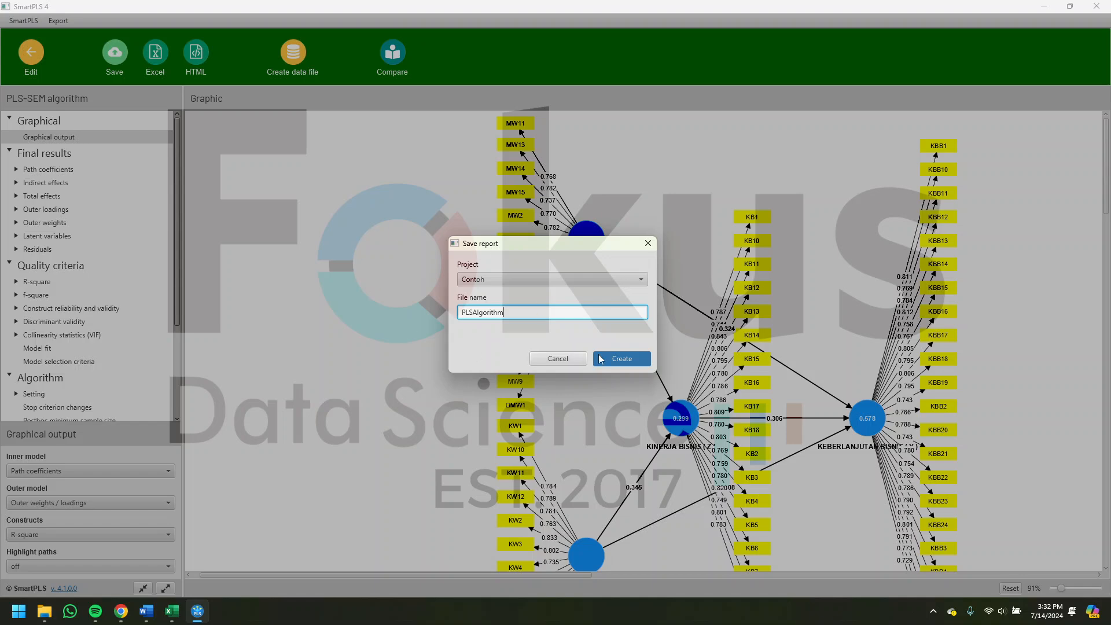
pyautogui.click(630, 359)
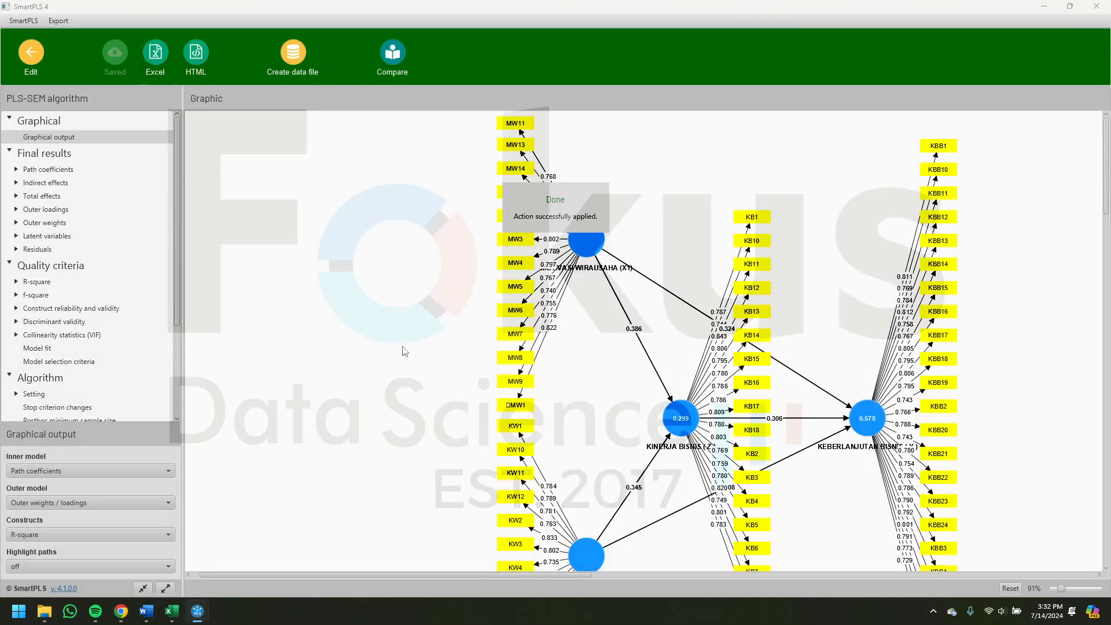
# - Look into the Client 1807_PLSAlgorithm_14072024 folder in File Explorer for the exported Excel report, and return to SmartPLS
pyautogui.click(45, 611)
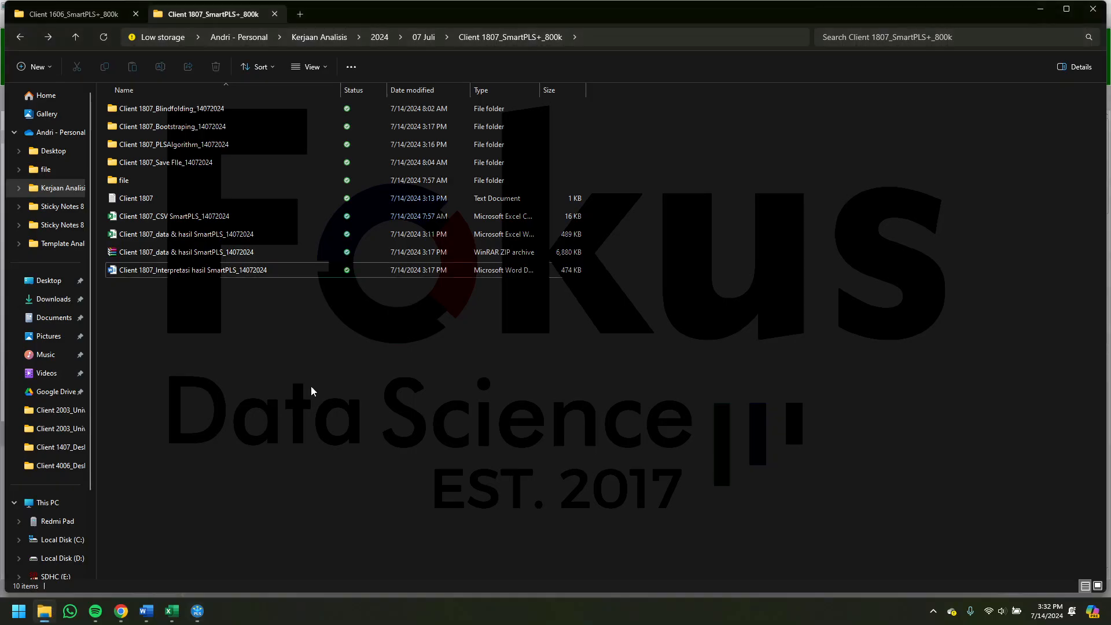
pyautogui.click(249, 150)
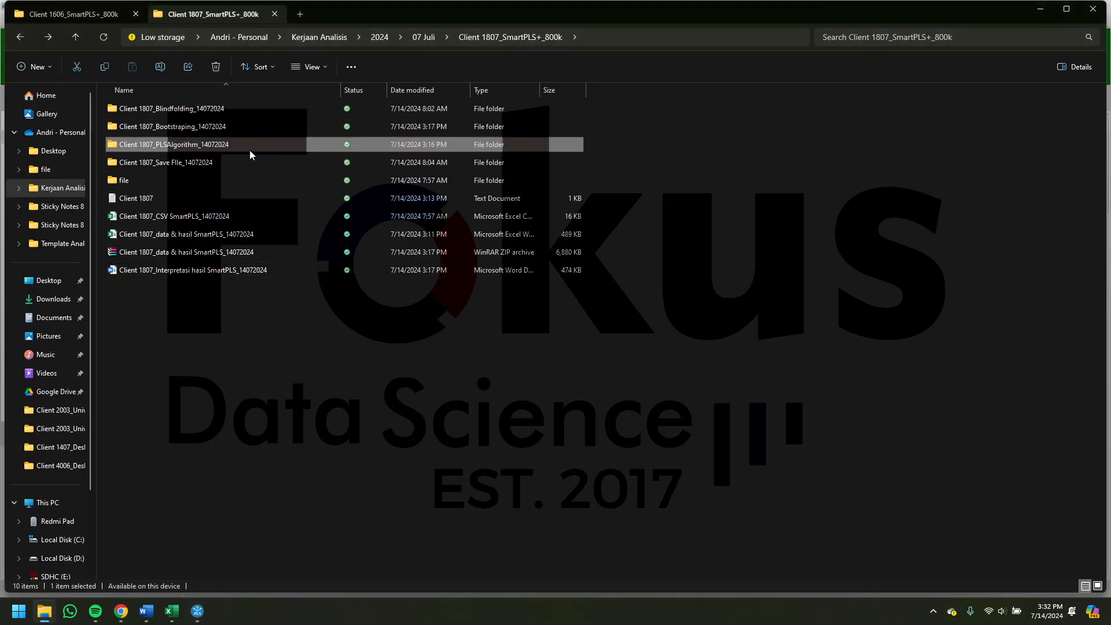
pyautogui.doubleClick(249, 151)
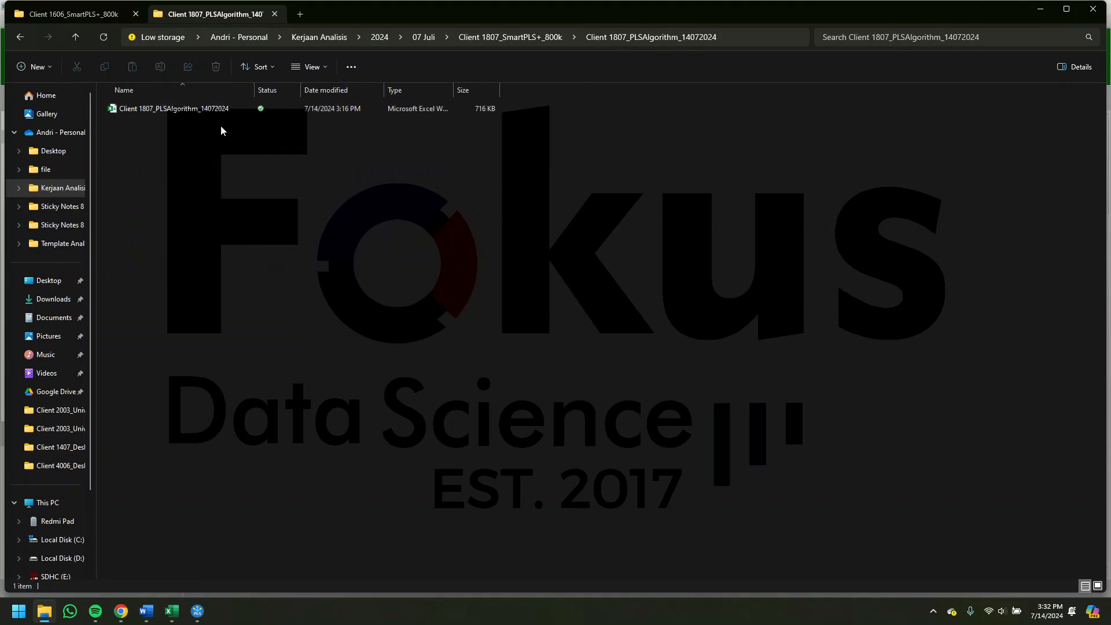
pyautogui.click(20, 36)
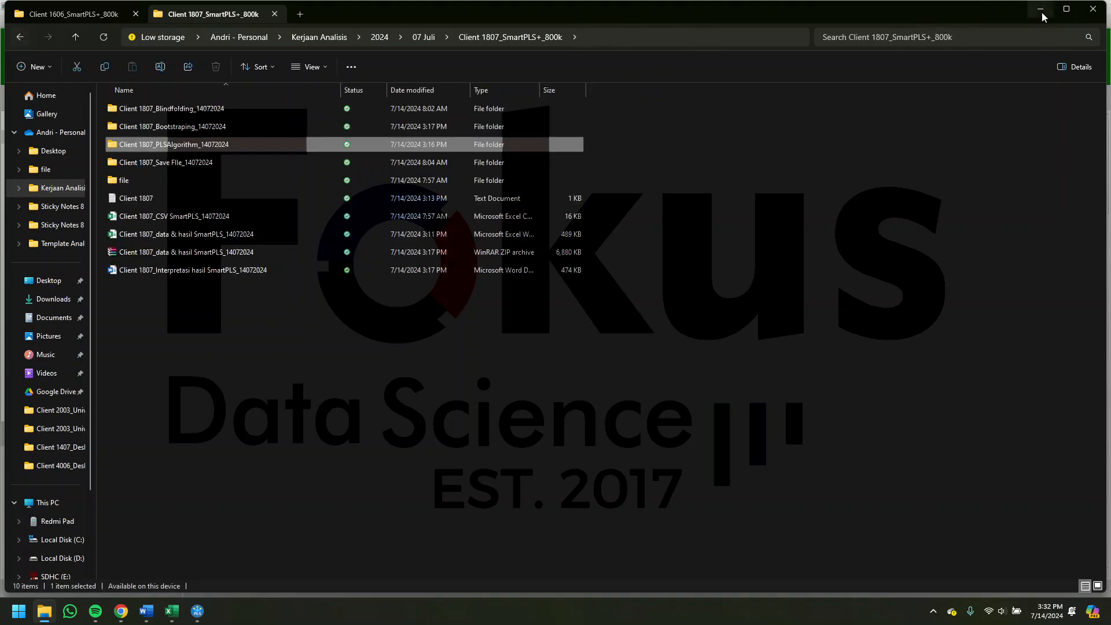
pyautogui.click(1040, 11)
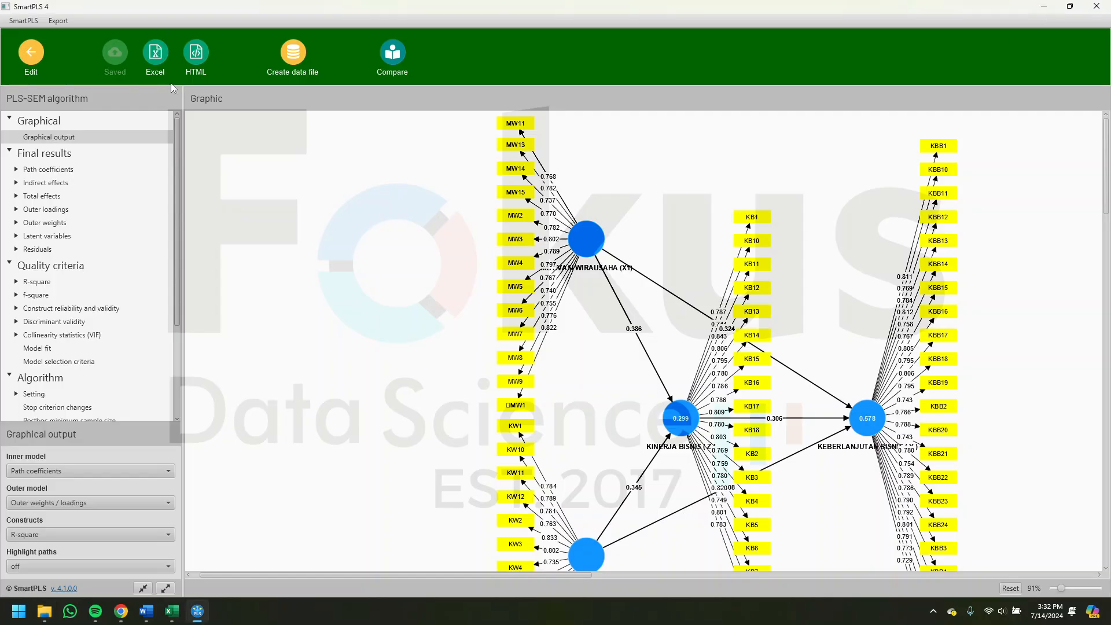
pyautogui.click(155, 56)
pyautogui.click(677, 386)
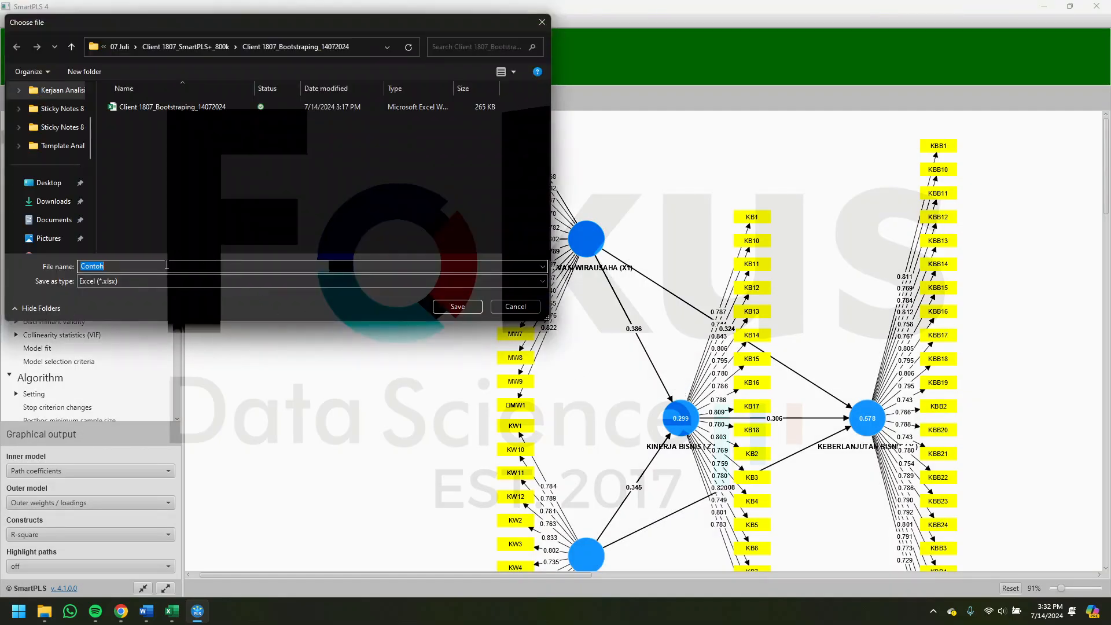
pyautogui.click(157, 265)
pyautogui.hotkey('ctrl', 'a')
pyautogui.press('BackSpace')
pyautogui.click(516, 306)
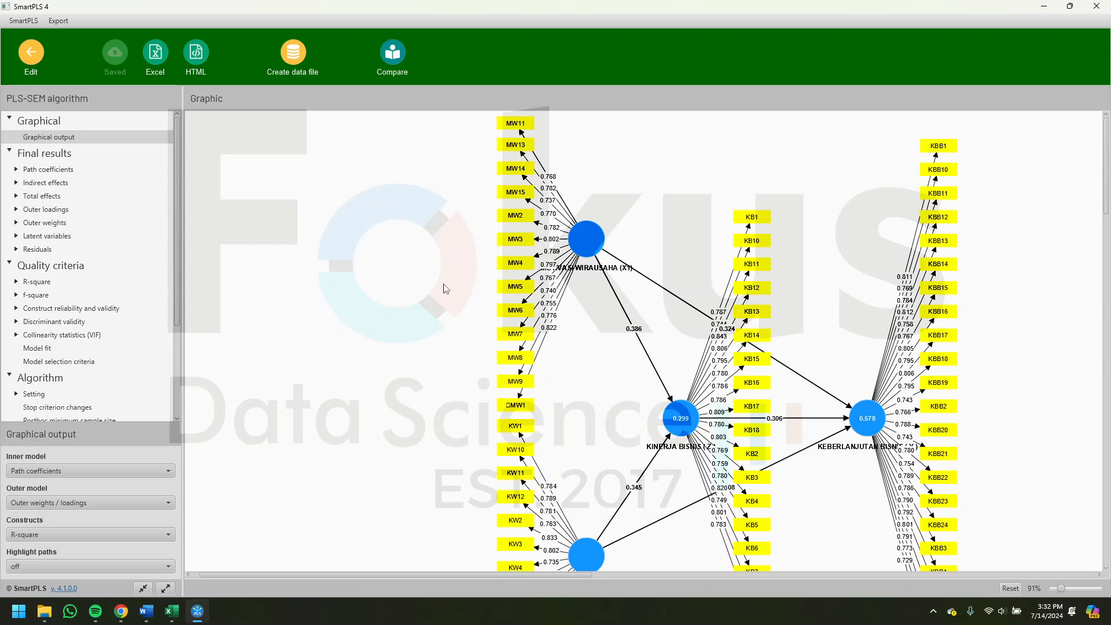
# - Check the outer loadings and AVE table in the Word interpretation document, and return to the SmartPLS report
pyautogui.click(146, 616)
pyautogui.scroll(-10, 555, 189)
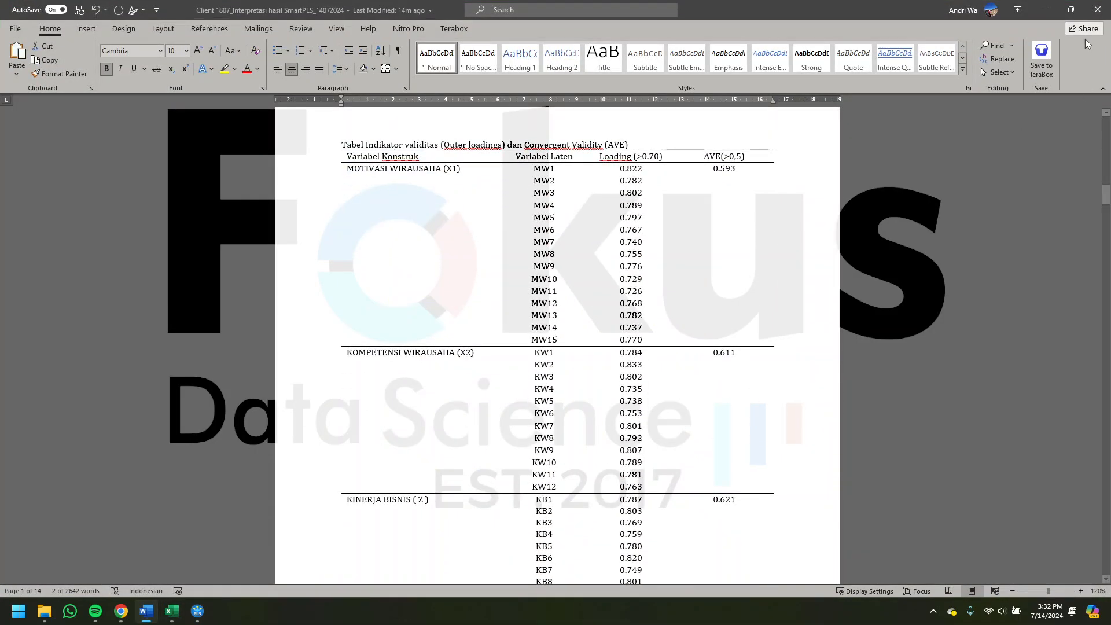
pyautogui.click(1044, 9)
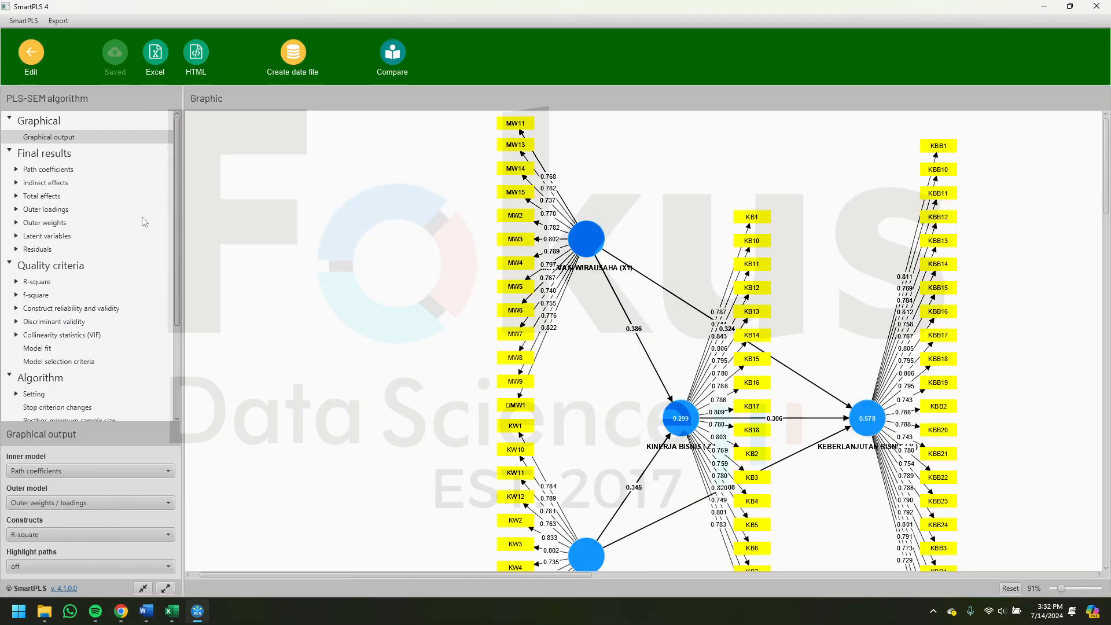
# - Examine the outer loadings matrix for the indicators of all four constructs in the PLS-SEM report
pyautogui.click(33, 212)
pyautogui.scroll(-8, 438, 460)
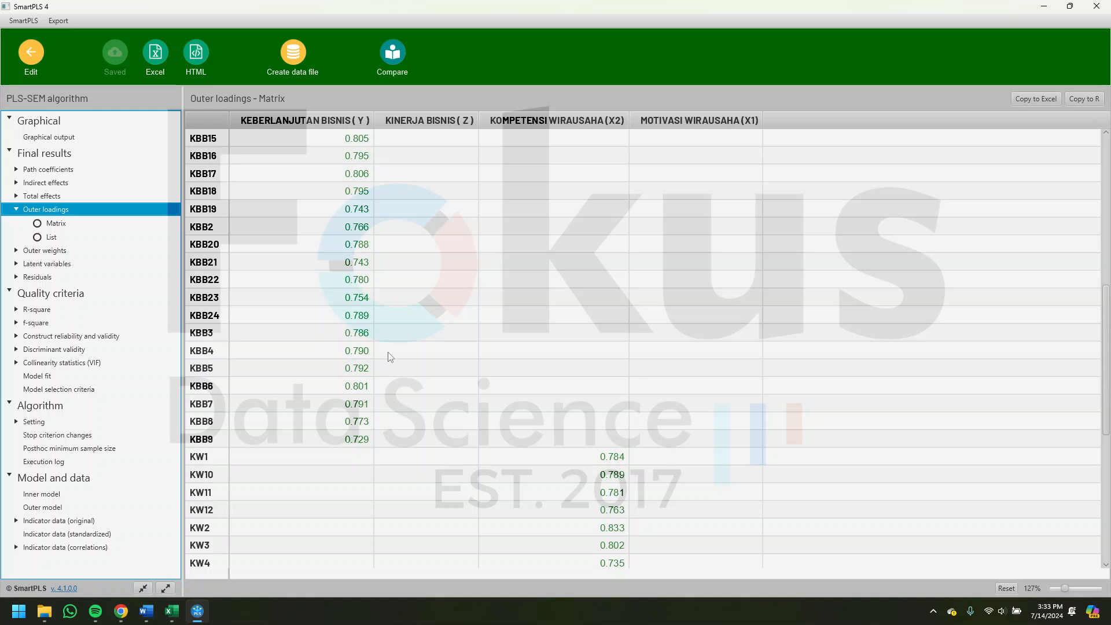
pyautogui.scroll(8, 427, 280)
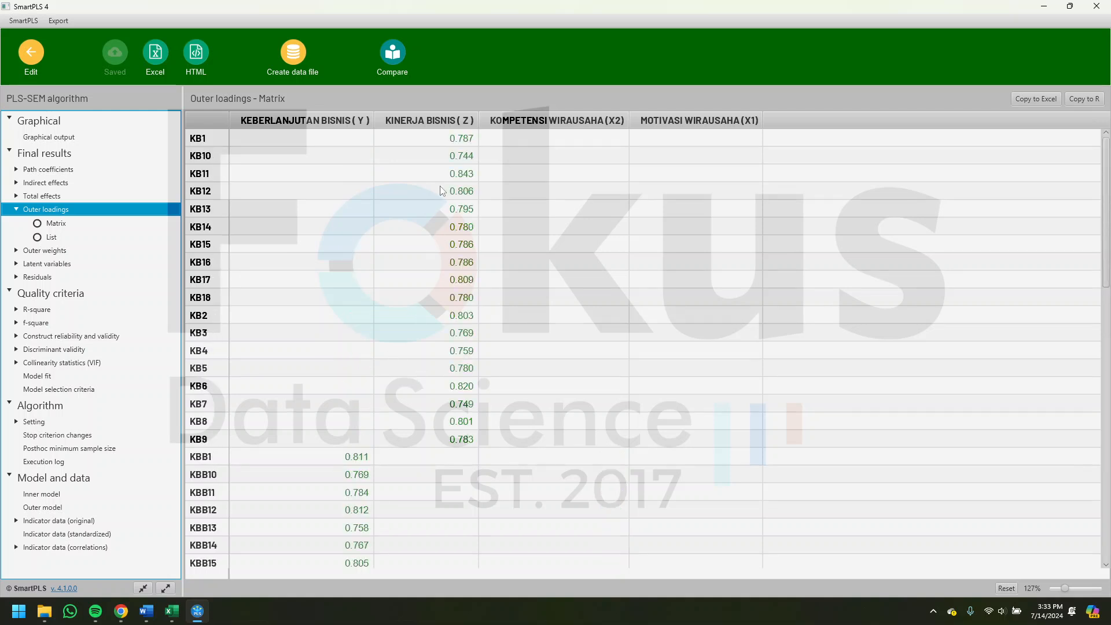
pyautogui.scroll(-11, 443, 191)
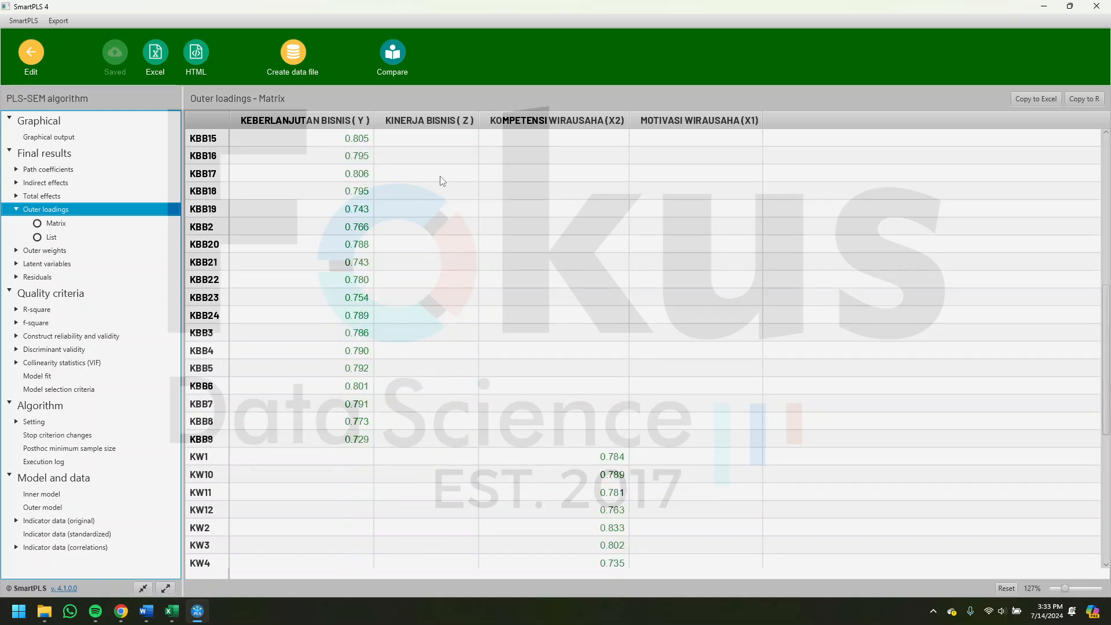
pyautogui.scroll(5, 594, 401)
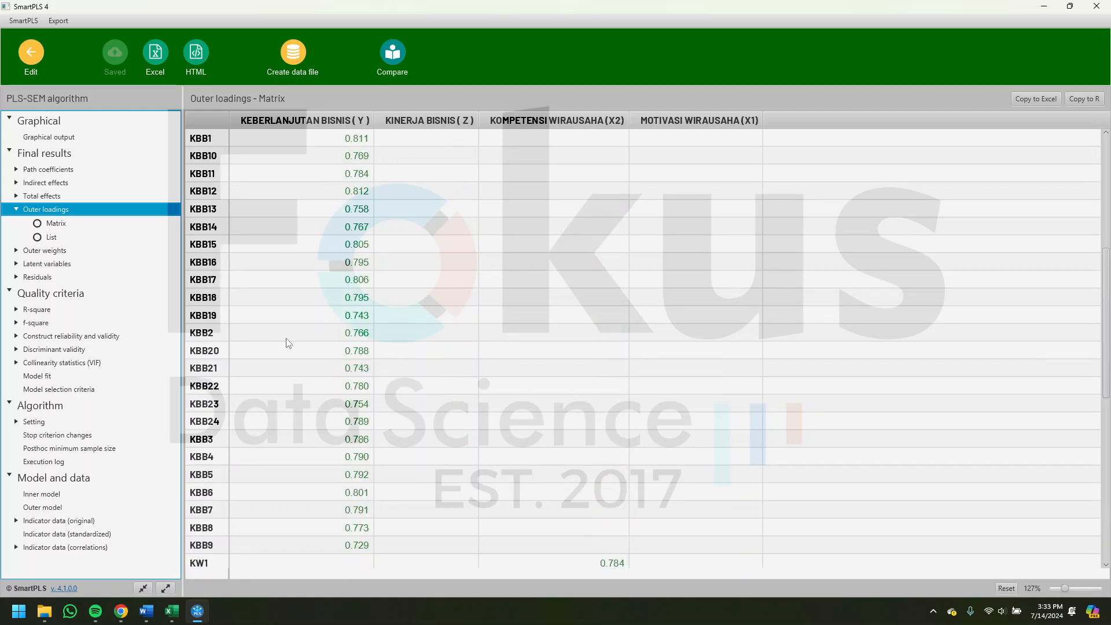
pyautogui.scroll(6, 529, 369)
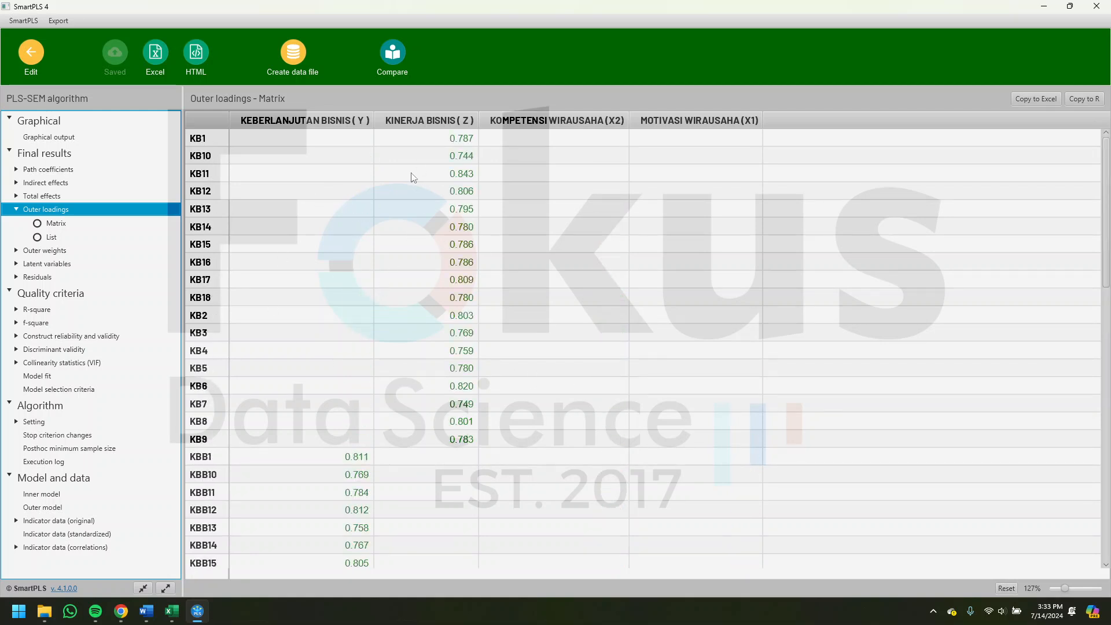
pyautogui.scroll(-6, 566, 302)
pyautogui.scroll(-5, 443, 468)
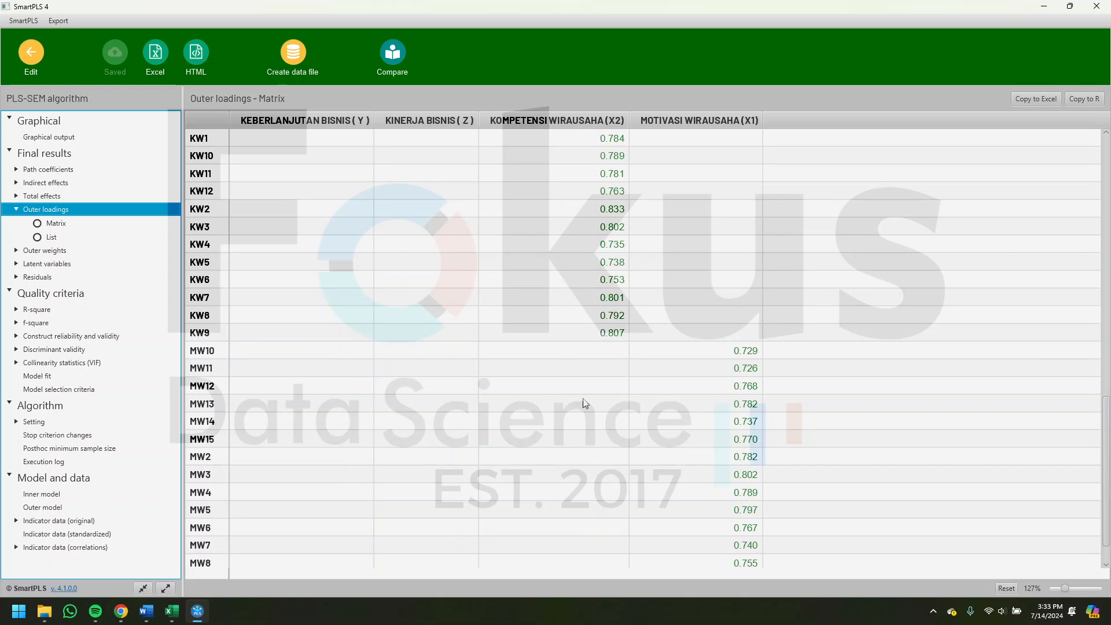
pyautogui.scroll(-1, 372, 417)
pyautogui.scroll(11, 486, 375)
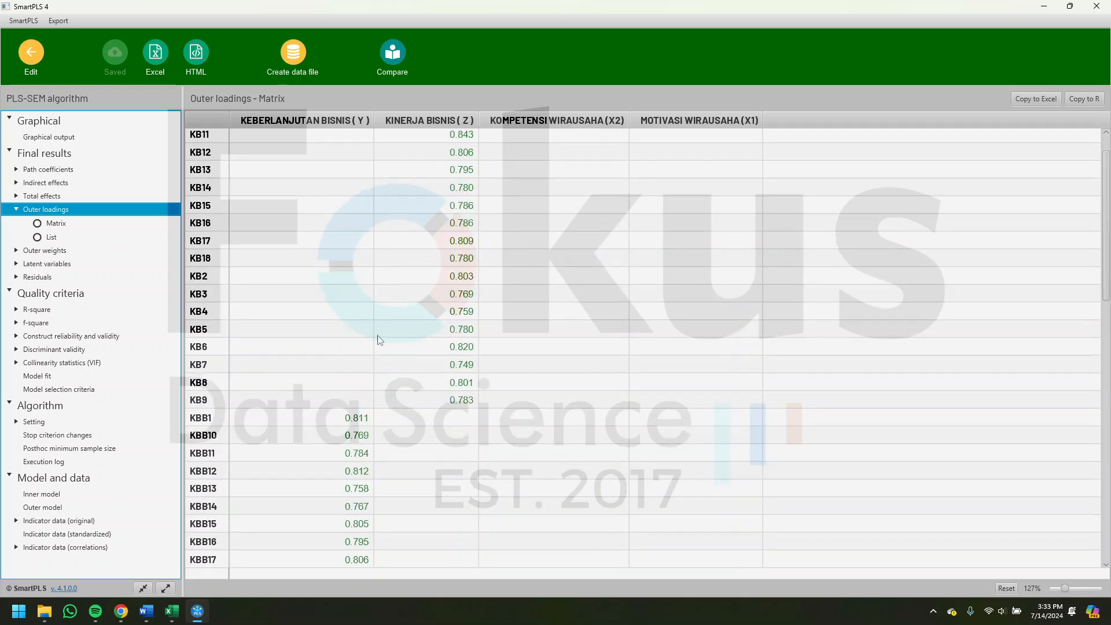
# - Check the AVE criterion in the Word table and display the construct reliability and validity overview in the SmartPLS report
pyautogui.click(146, 611)
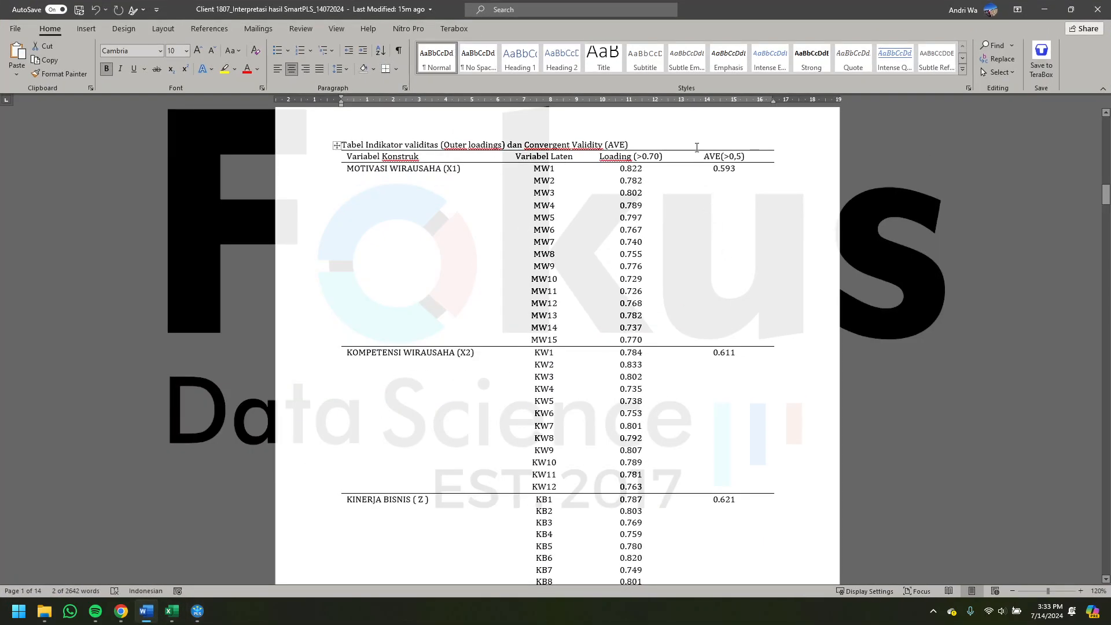
pyautogui.moveTo(700, 157); pyautogui.dragTo(751, 155)
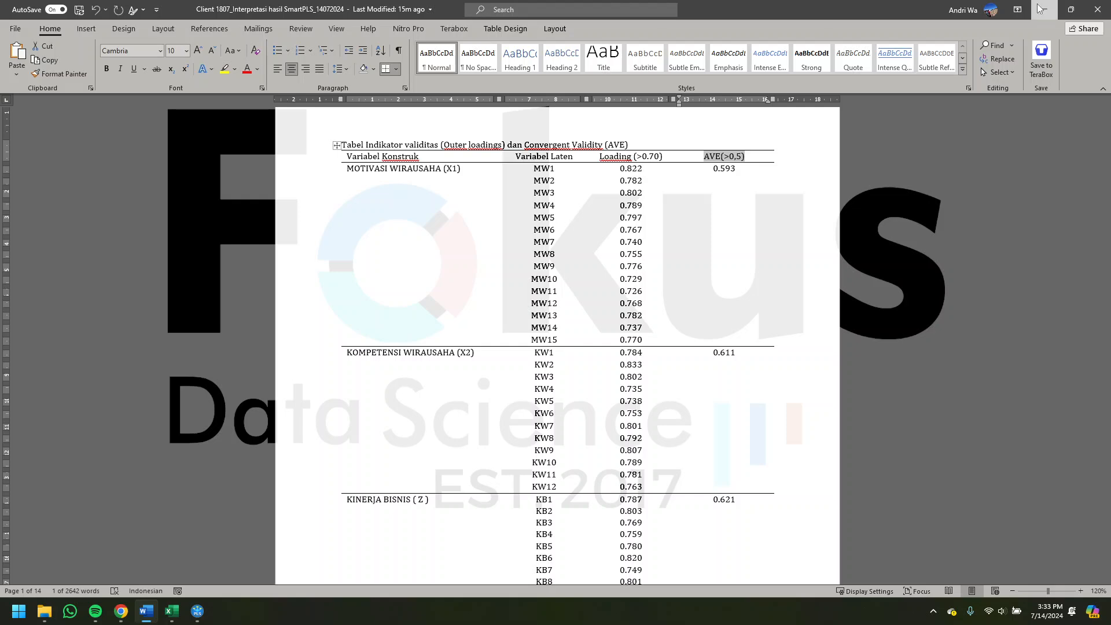
pyautogui.click(1041, 7)
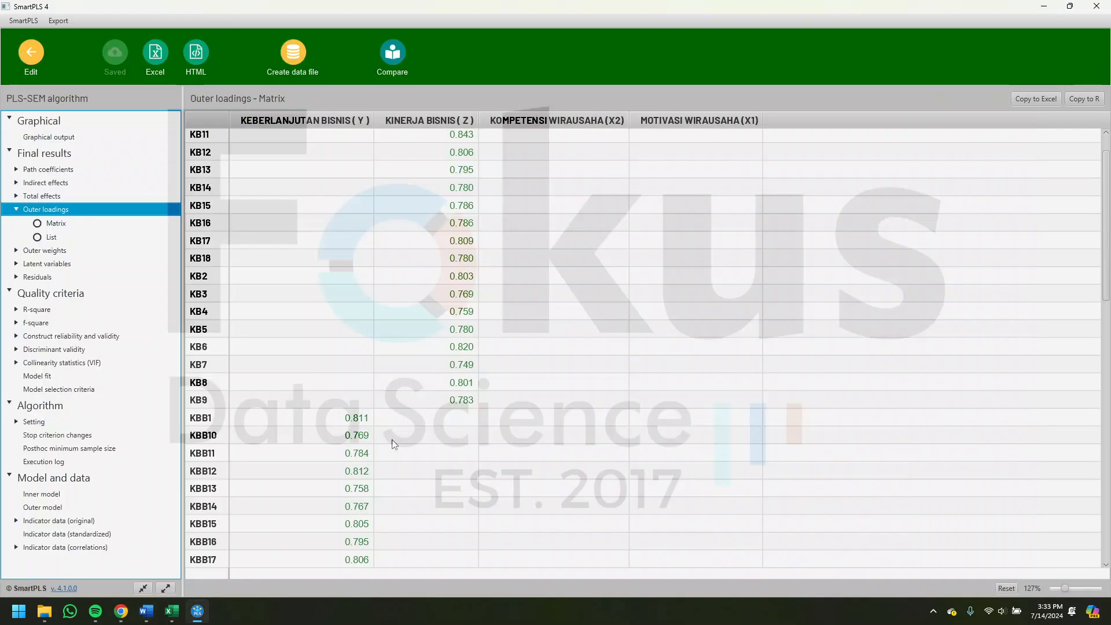
pyautogui.click(102, 336)
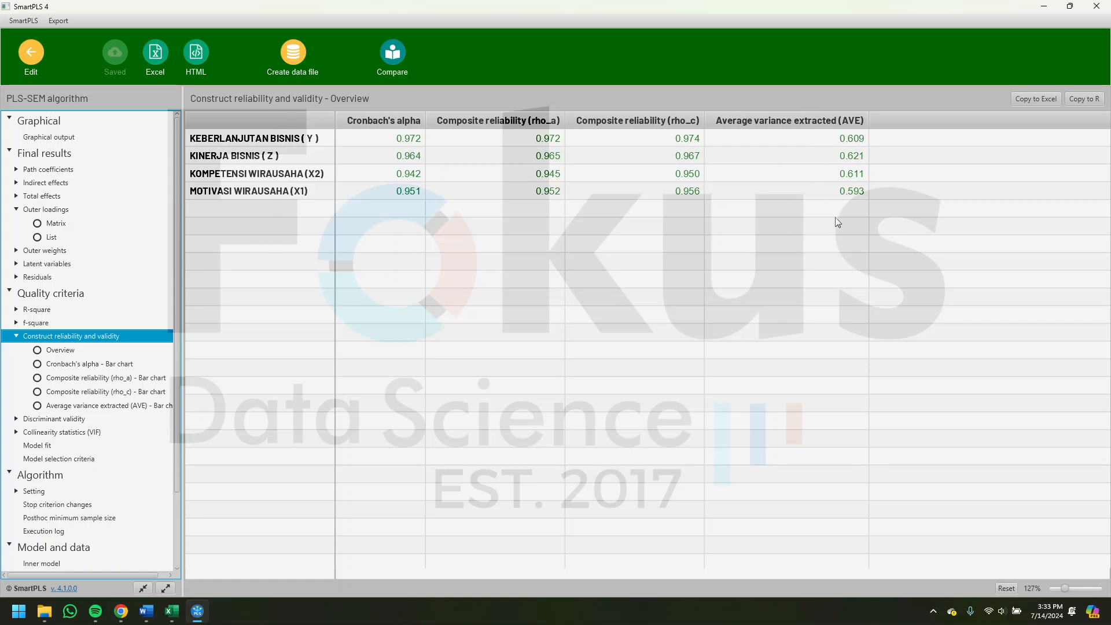
# - Review the Construk Reliability table with Cronbach's Alpha and Composite Reliability in the Word document, and return to the SmartPLS overview
pyautogui.click(147, 610)
pyautogui.scroll(-15, 626, 423)
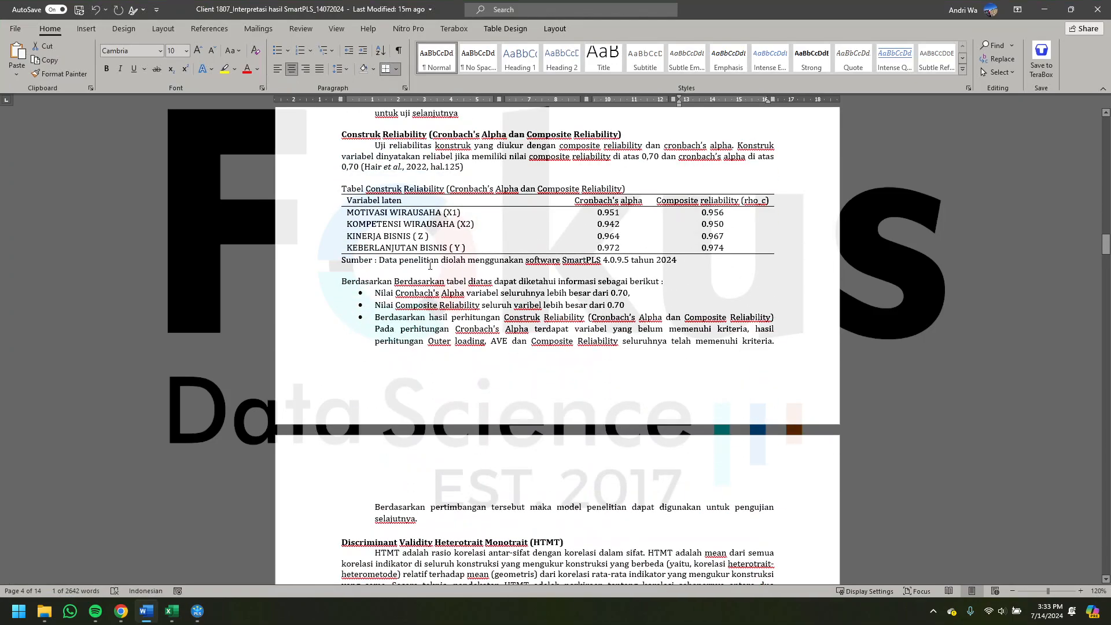
pyautogui.moveTo(354, 184); pyautogui.dragTo(472, 199)
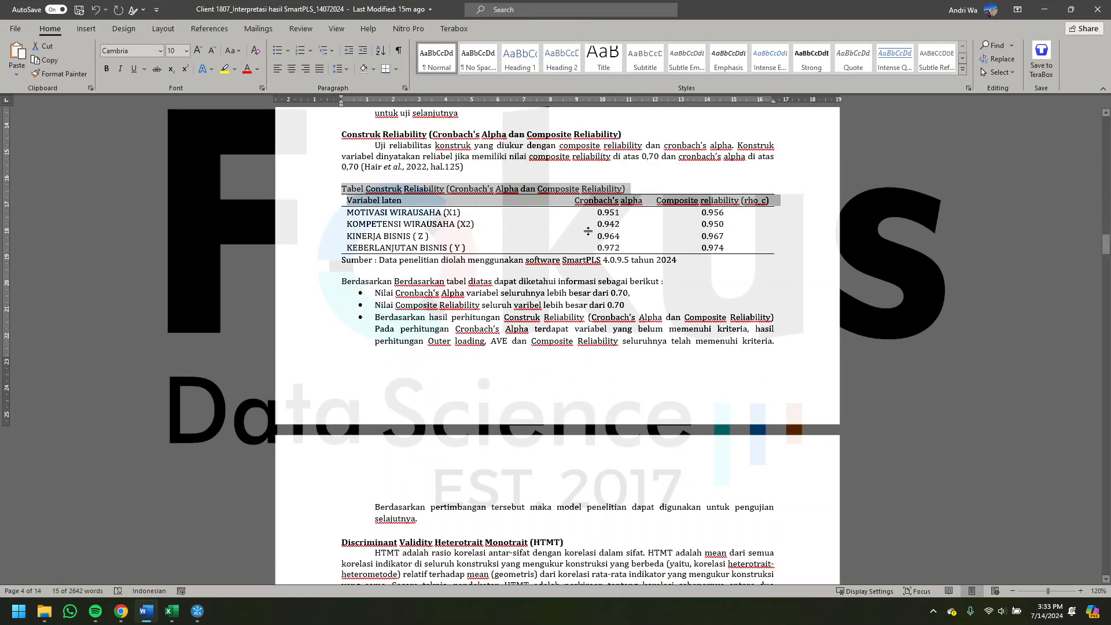
pyautogui.click(460, 186)
pyautogui.doubleClick(468, 188)
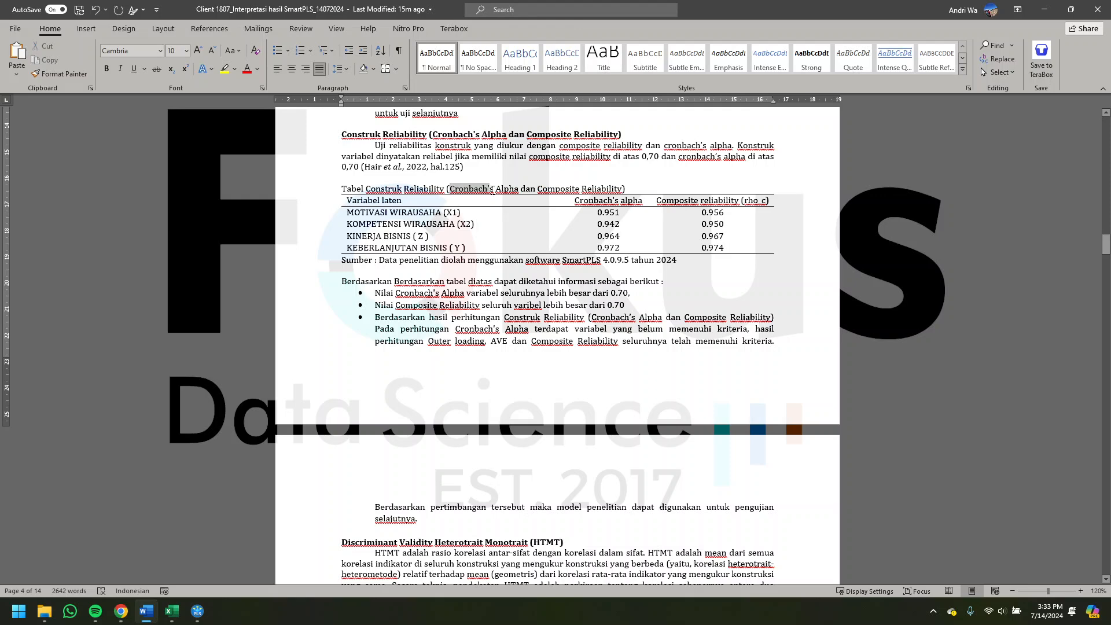
pyautogui.click(467, 189)
pyautogui.click(1044, 10)
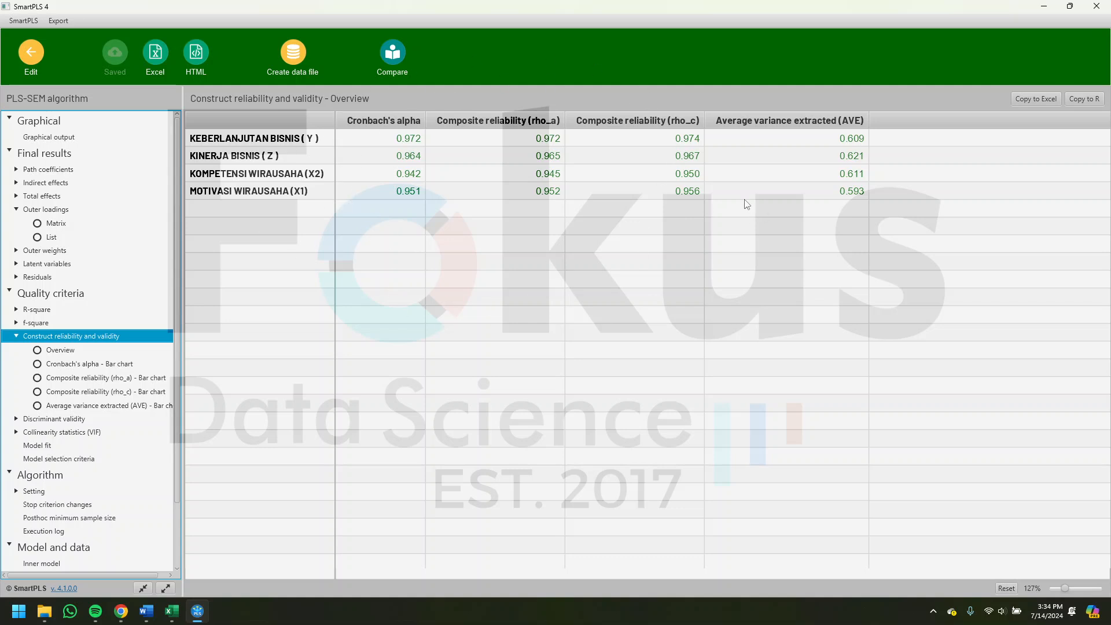
# - Read the Discriminant Validity HTMT section in the Word document, and display the HTMT matrix in the SmartPLS report
pyautogui.click(151, 613)
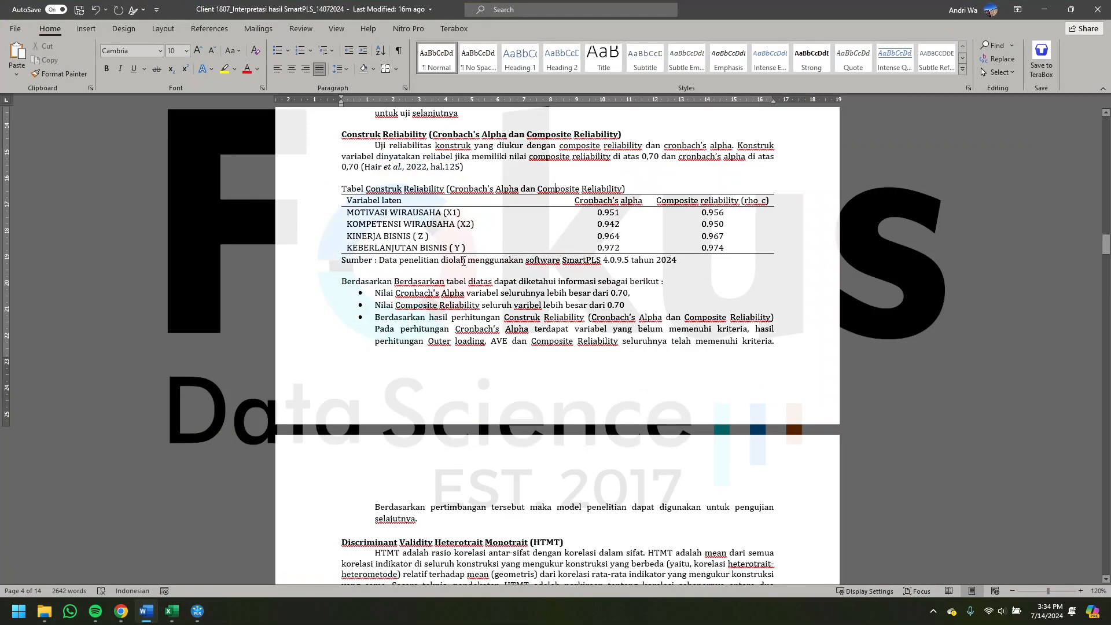
pyautogui.scroll(-4, 532, 335)
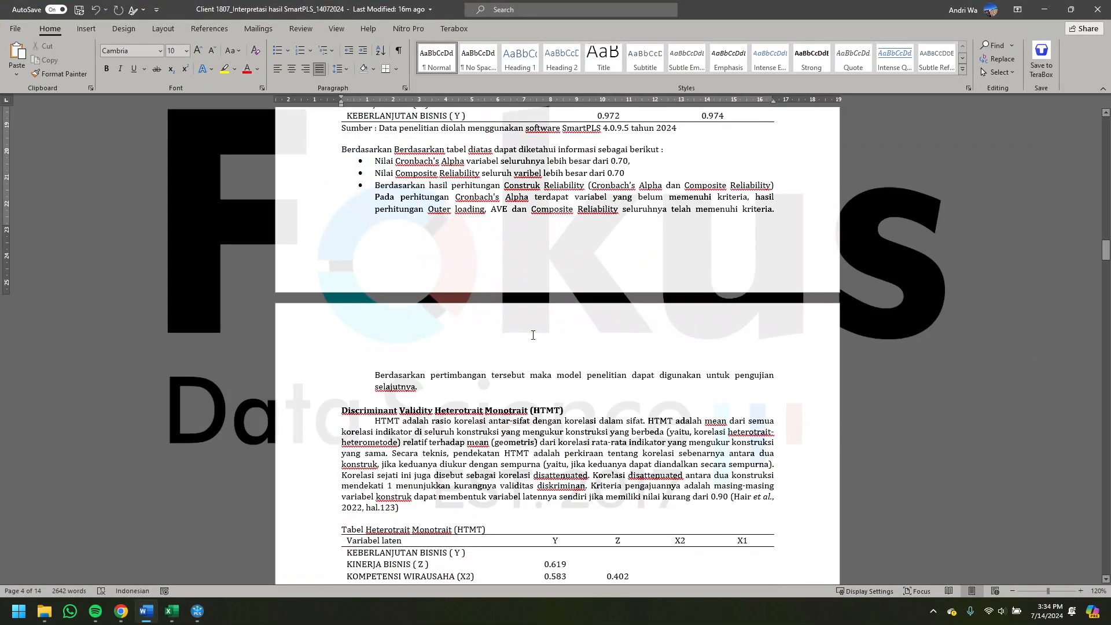
pyautogui.scroll(-8, 533, 334)
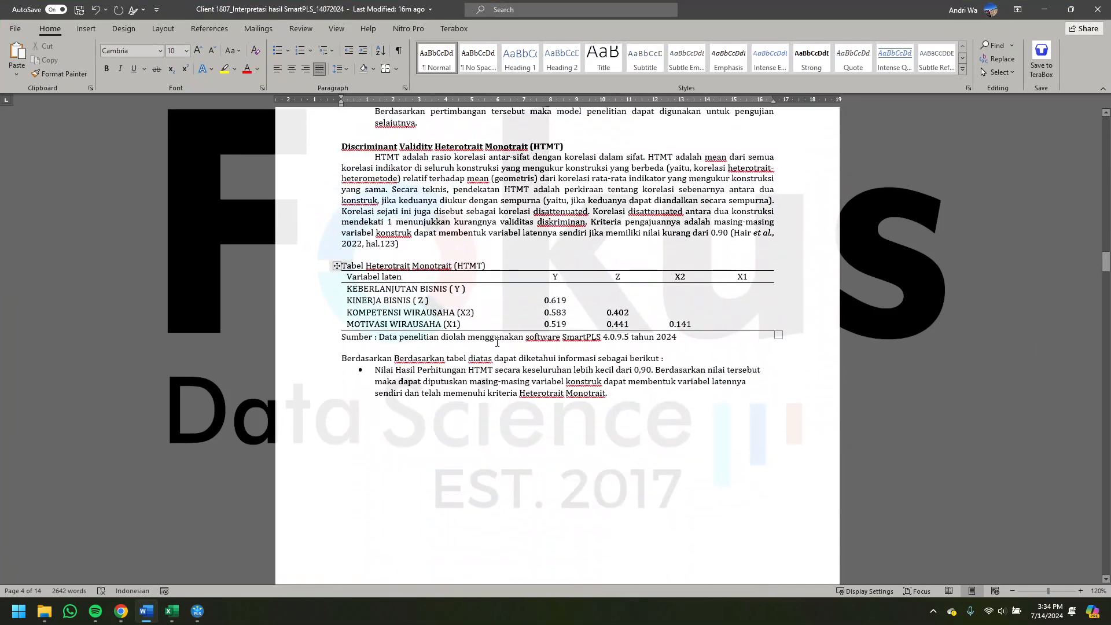
pyautogui.moveTo(342, 146); pyautogui.dragTo(603, 150)
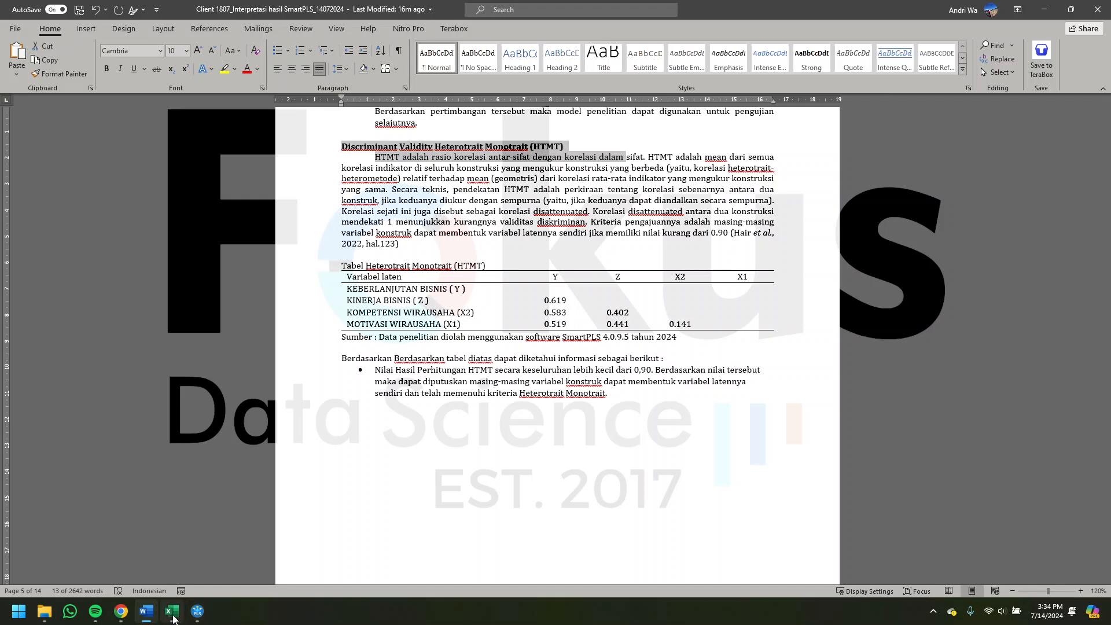
pyautogui.click(193, 615)
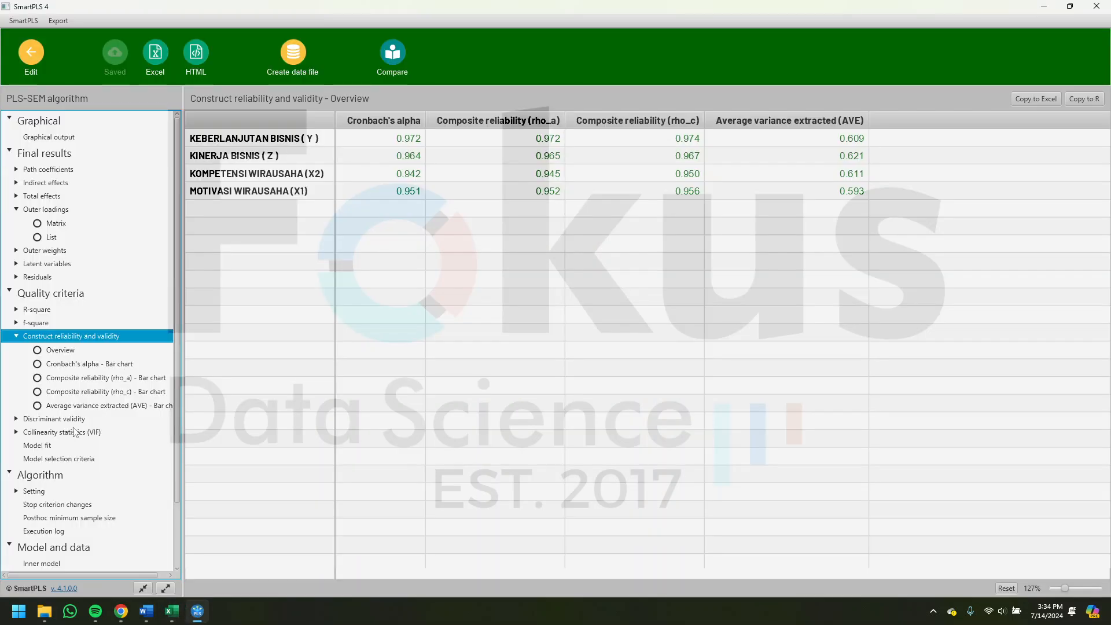
pyautogui.click(51, 419)
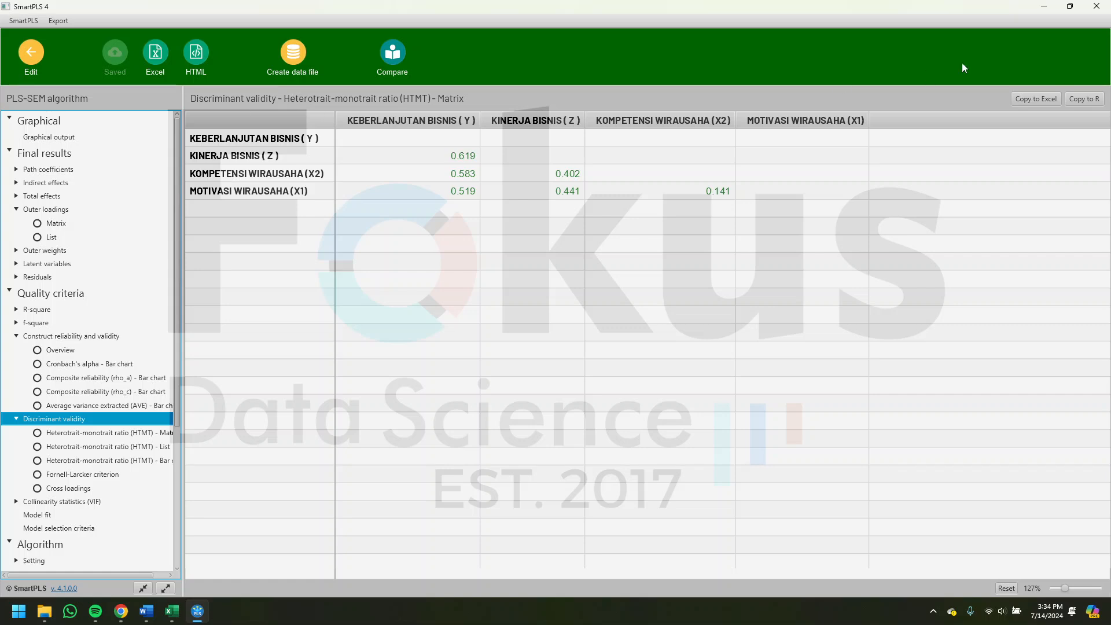
# - Return to the Word document and review the Inner Model collinearity assessment section with its VIF table
pyautogui.click(1044, 6)
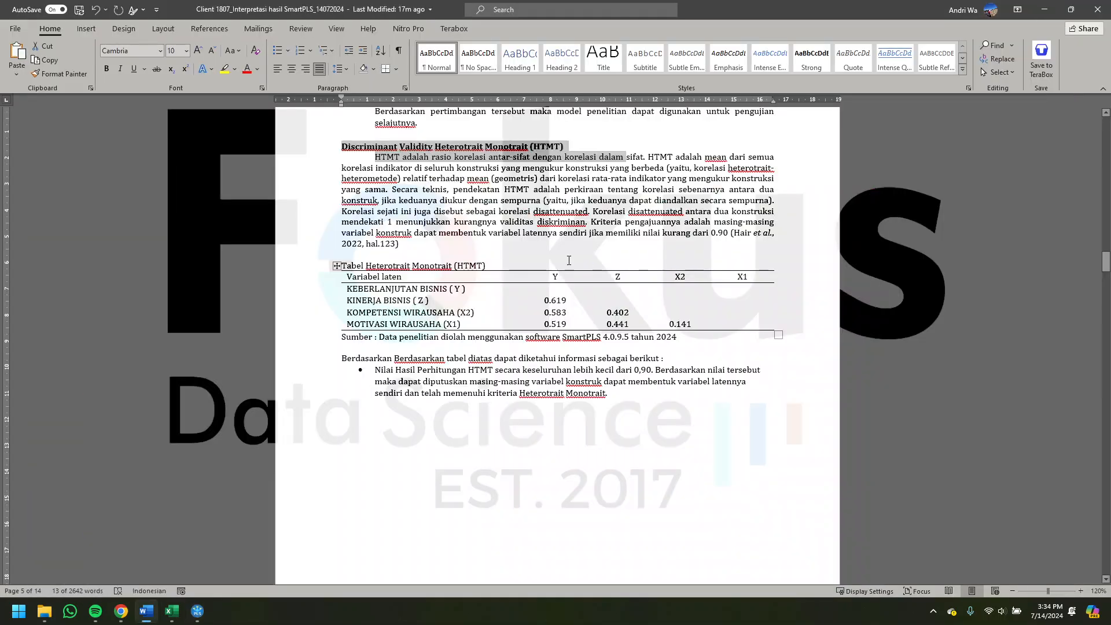
pyautogui.scroll(-10, 569, 255)
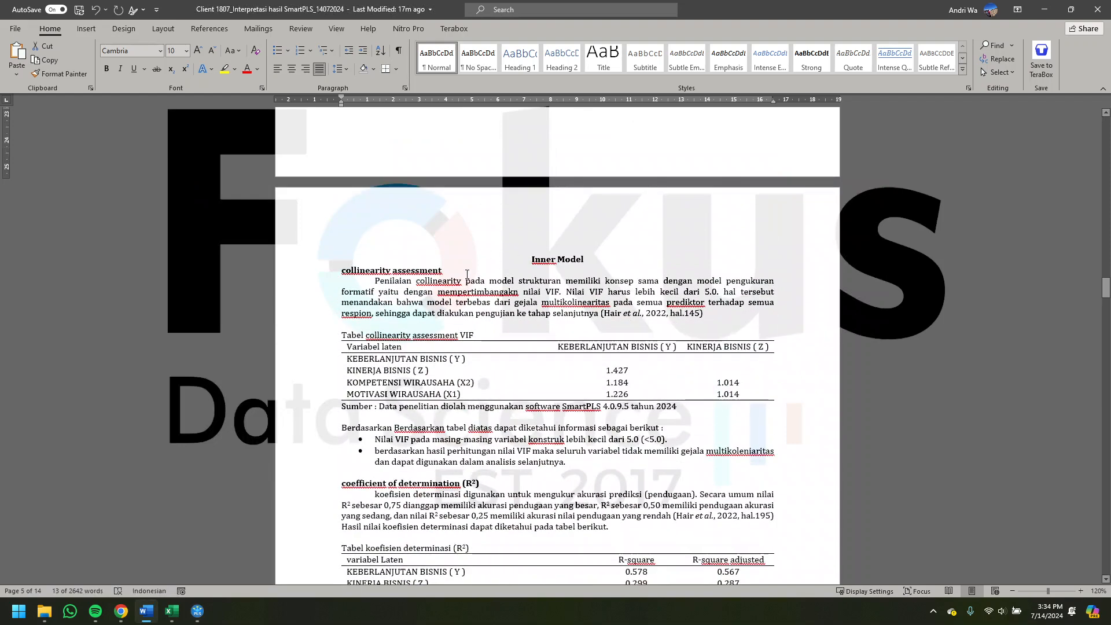
pyautogui.scroll(-2, 492, 243)
pyautogui.moveTo(530, 193)
pyautogui.mouseDown()
pyautogui.moveTo(545, 195)
pyautogui.moveTo(538, 206)
pyautogui.mouseUp()
pyautogui.click(515, 247)
pyautogui.moveTo(473, 269); pyautogui.dragTo(353, 264)
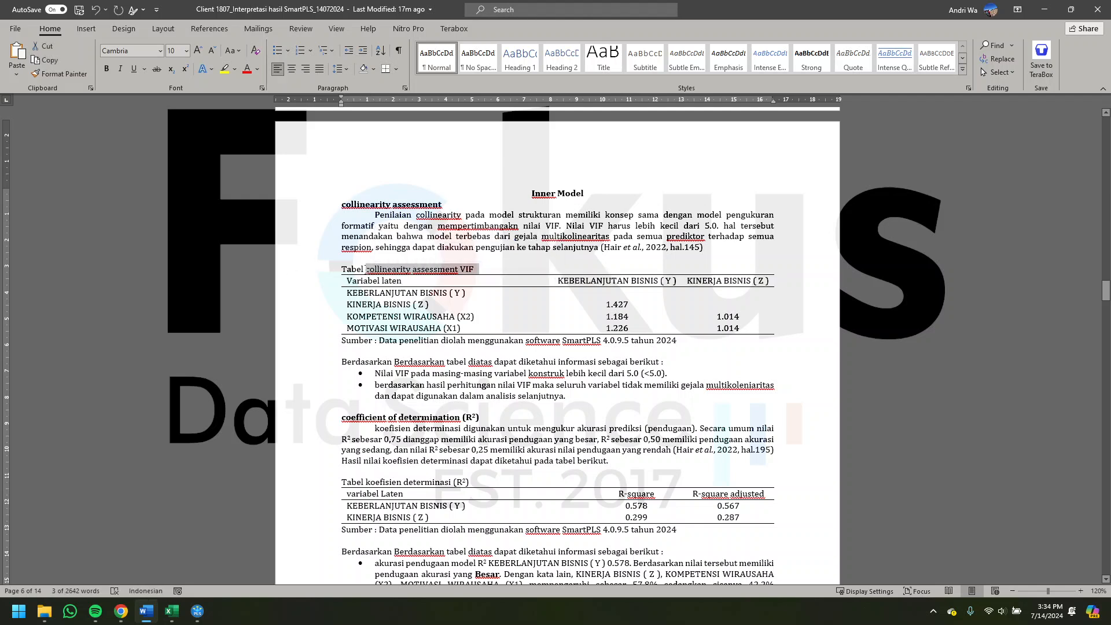
pyautogui.click(366, 272)
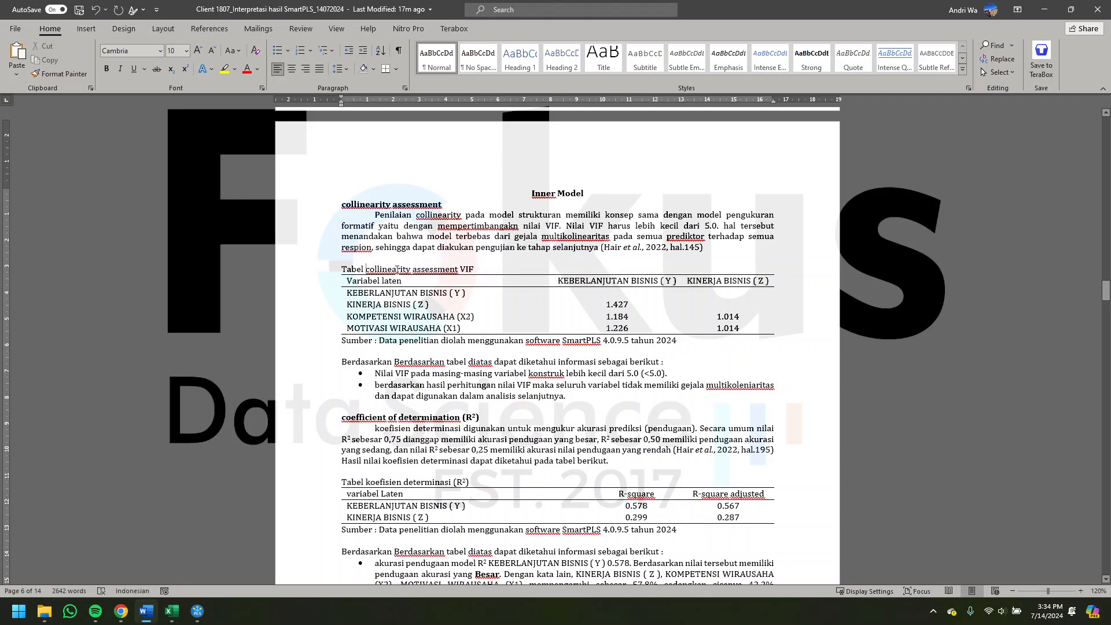
# - Display the inner model matrix of the collinearity statistics (VIF) in the SmartPLS report
pyautogui.click(197, 611)
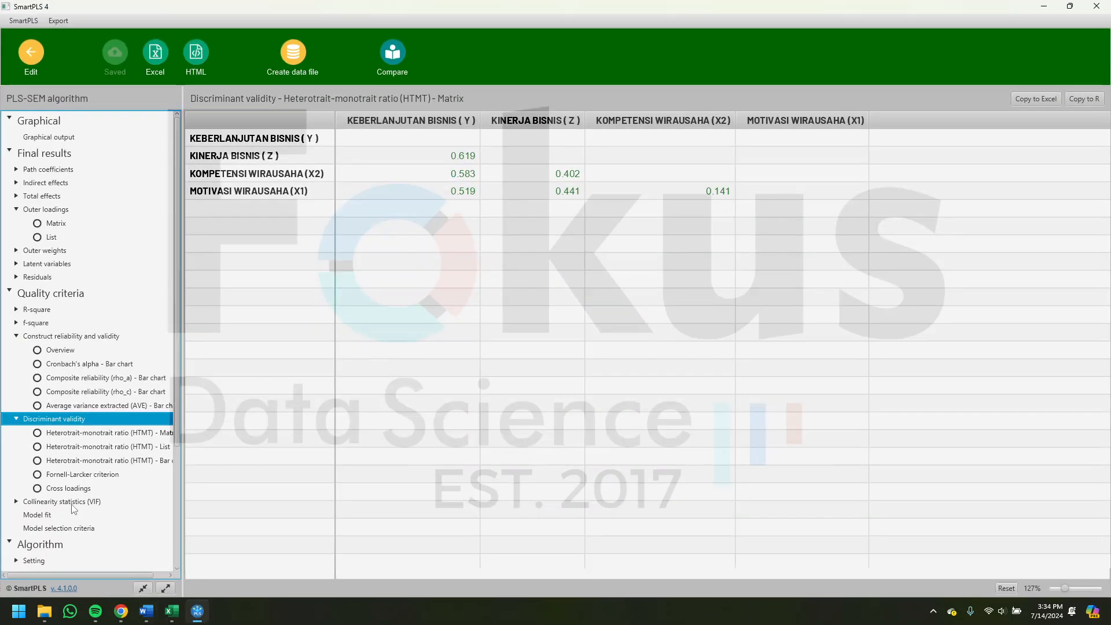
pyautogui.click(81, 504)
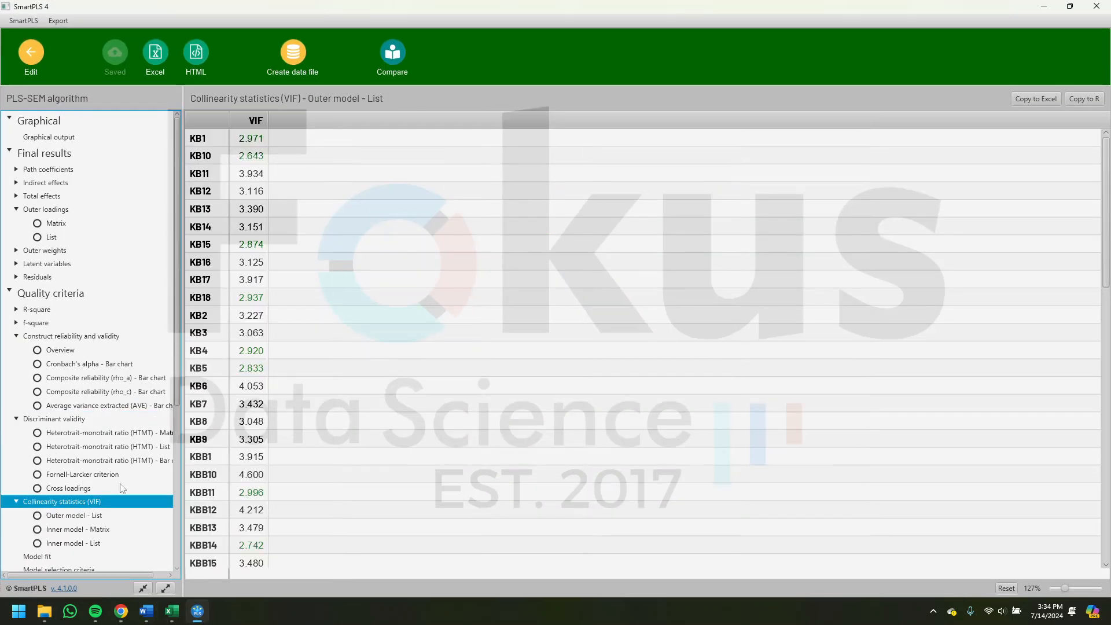
pyautogui.click(65, 531)
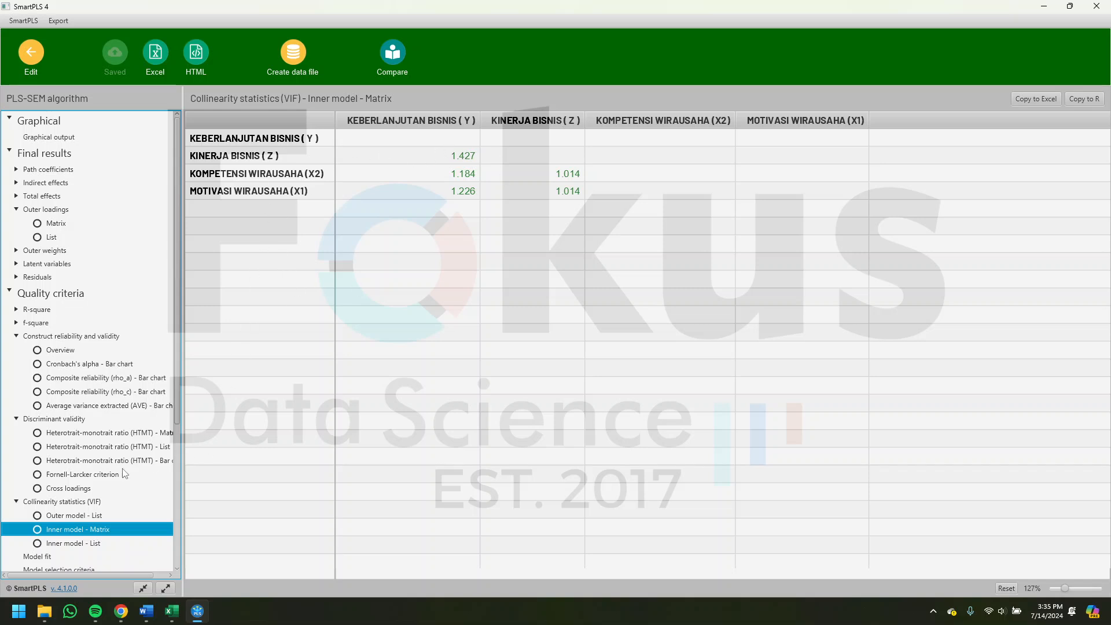
# - Switch to Word and read the coefficient of determination (R²) section and its table
pyautogui.click(146, 611)
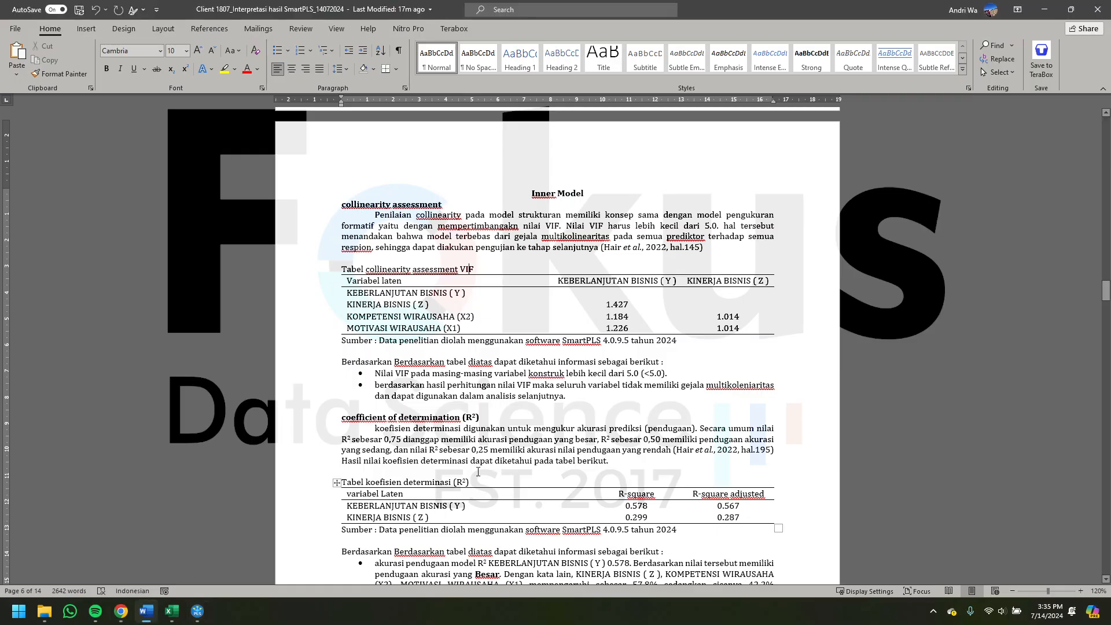
pyautogui.scroll(-4, 499, 458)
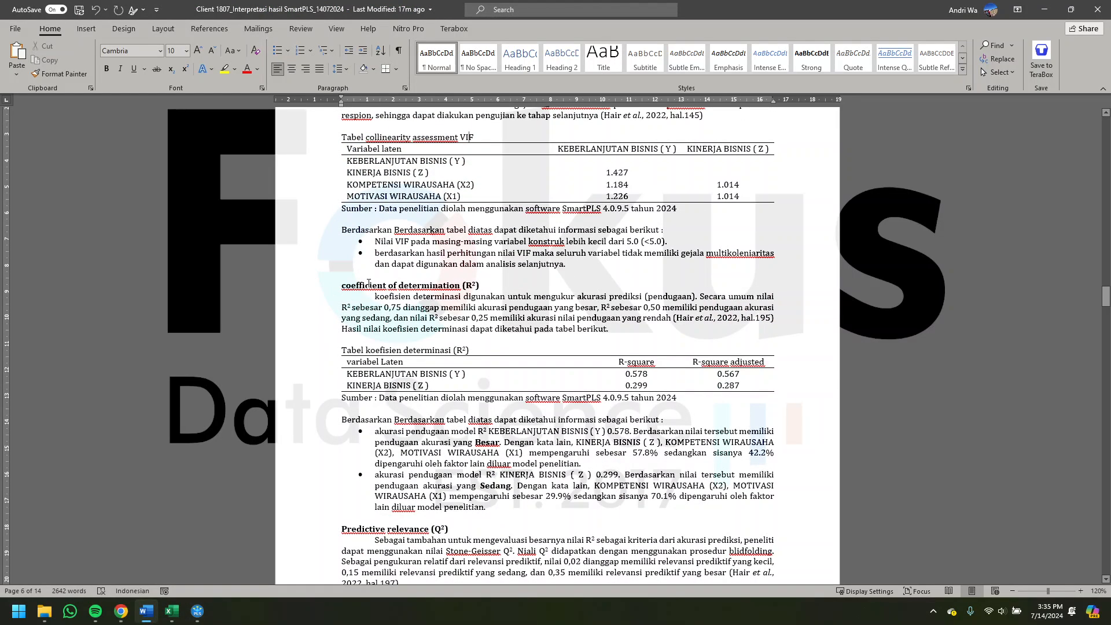
pyautogui.moveTo(412, 275); pyautogui.dragTo(427, 273)
pyautogui.click(474, 329)
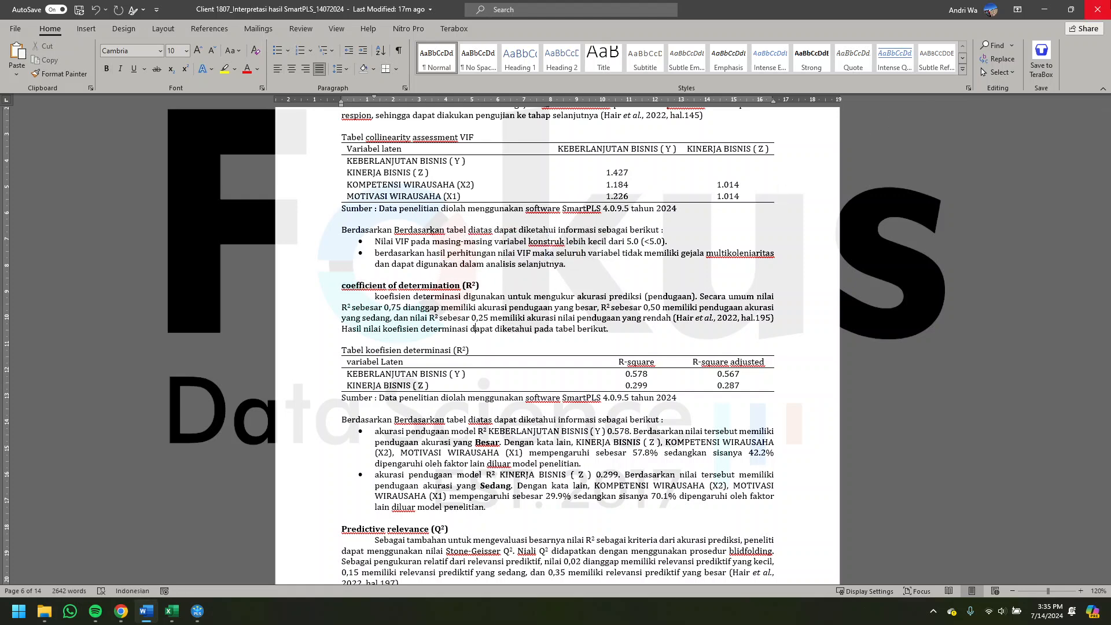
# - Return to the SmartPLS report and display the R-square overview
pyautogui.click(1044, 10)
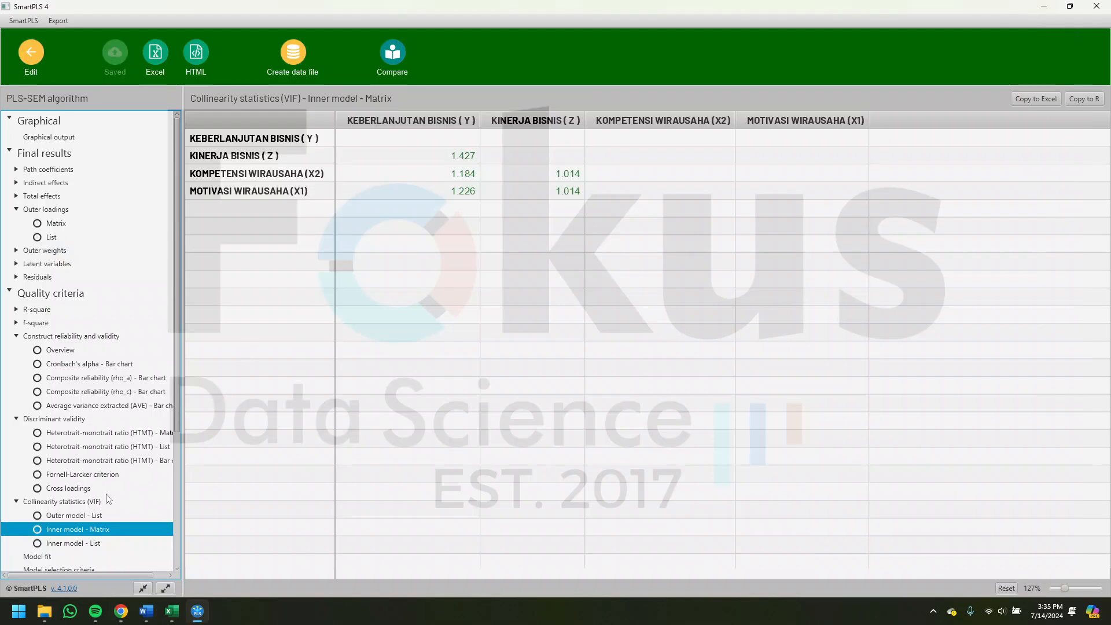
pyautogui.scroll(-3, 104, 509)
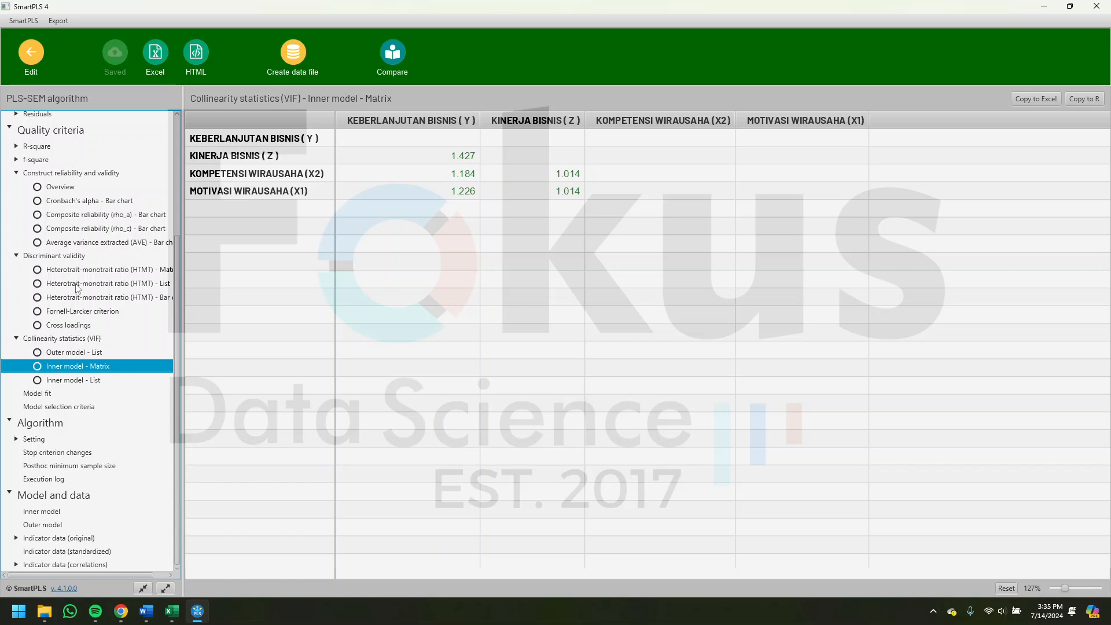
pyautogui.scroll(2, 78, 288)
pyautogui.click(36, 231)
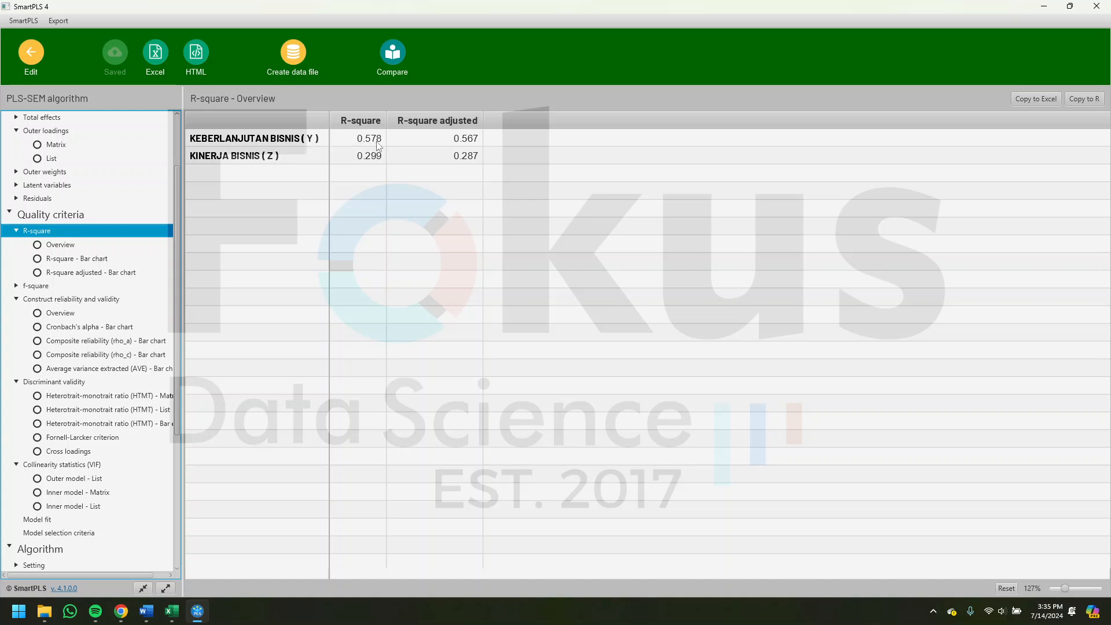
# - Open the graphical output and examine the R-square results of KEBERLANJUTAN BISNIS (Y) and KINERJA BISNIS (Z) in the path model
pyautogui.scroll(3, 152, 207)
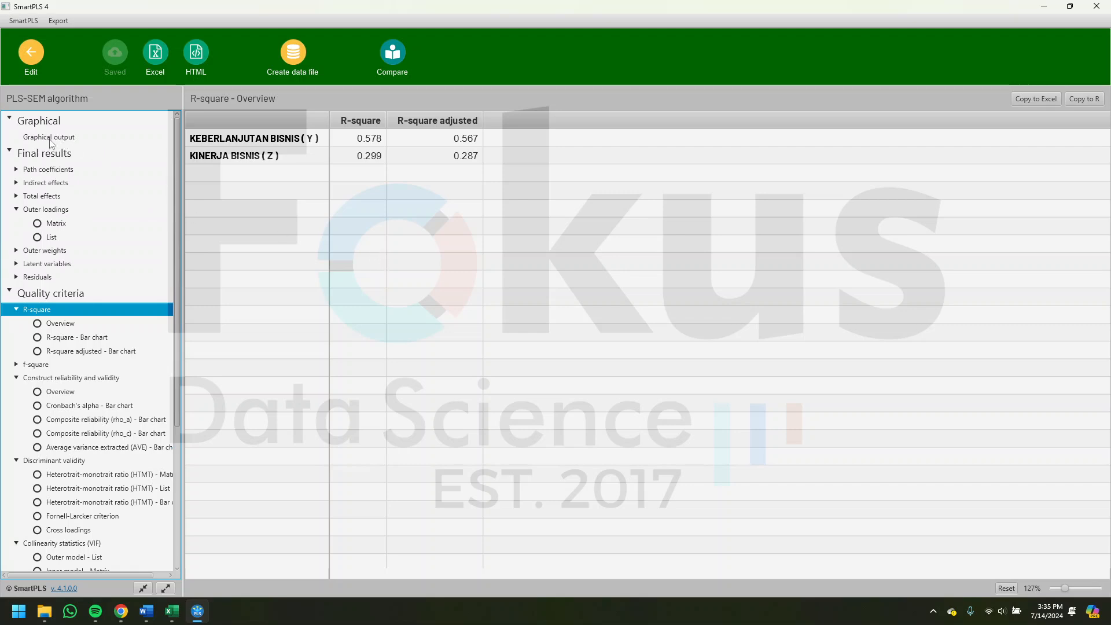
pyautogui.click(51, 139)
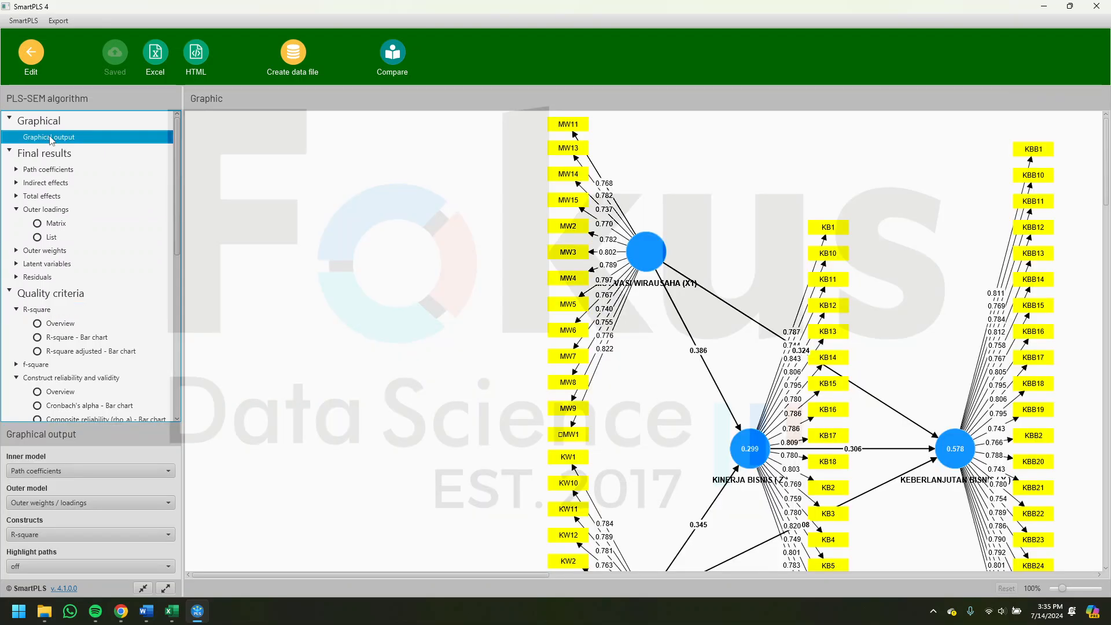
pyautogui.hscroll(6, 622, 376)
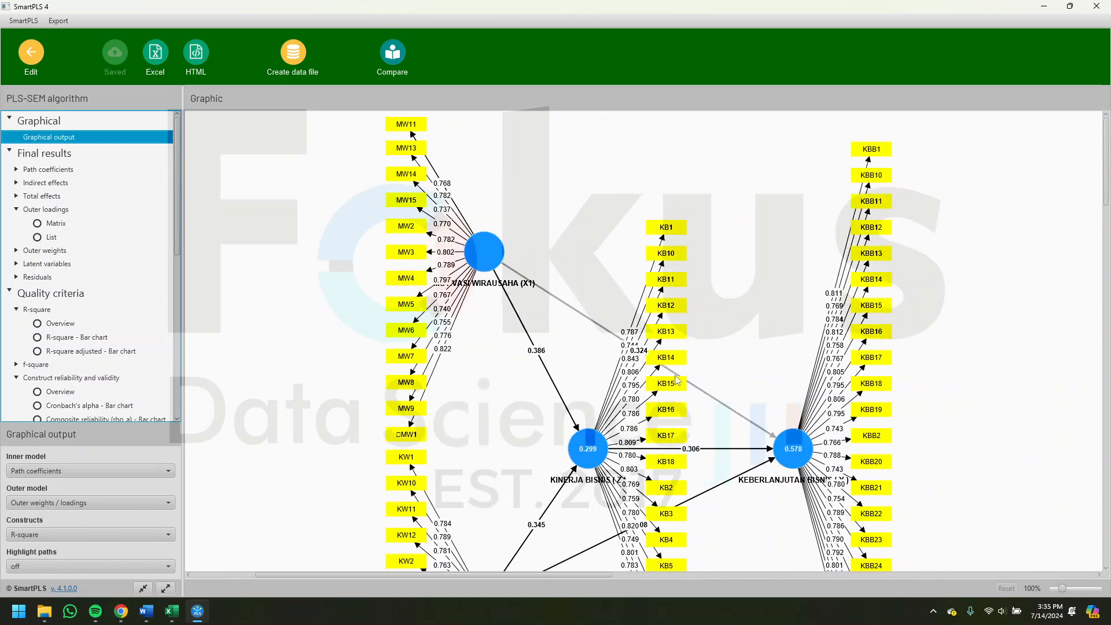
pyautogui.moveTo(793, 429)
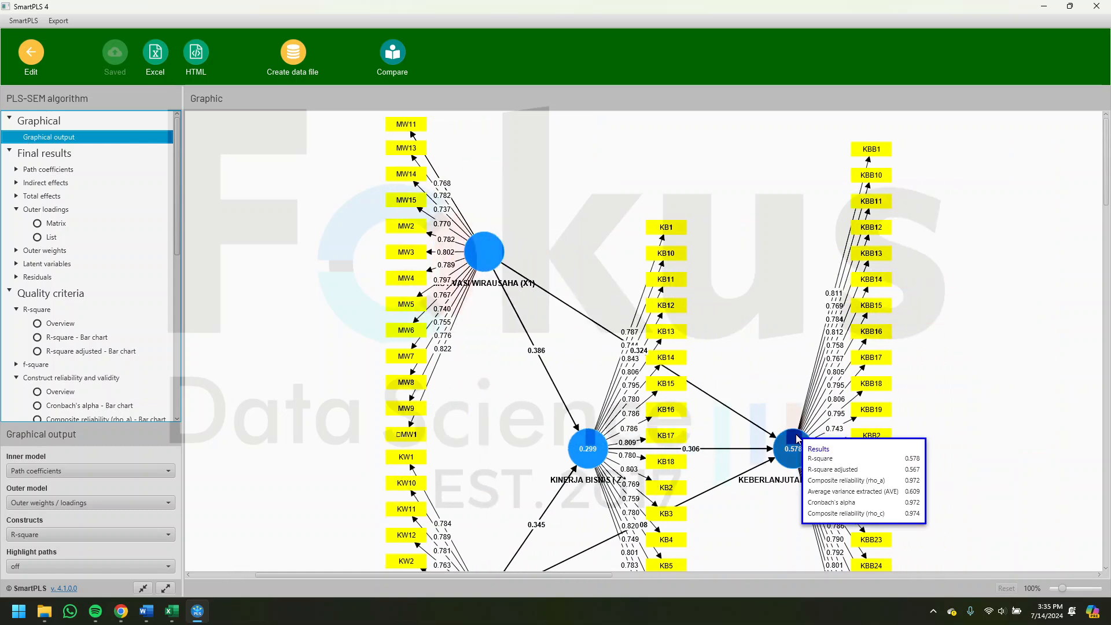
pyautogui.scroll(-2, 792, 430)
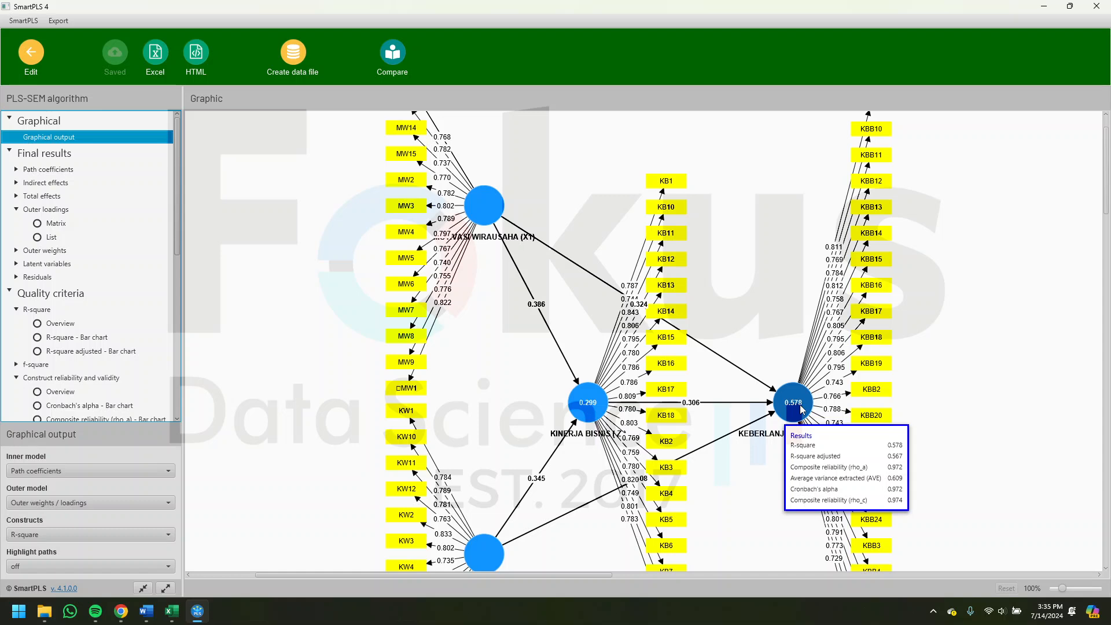
pyautogui.scroll(-2, 802, 409)
pyautogui.scroll(1, 801, 409)
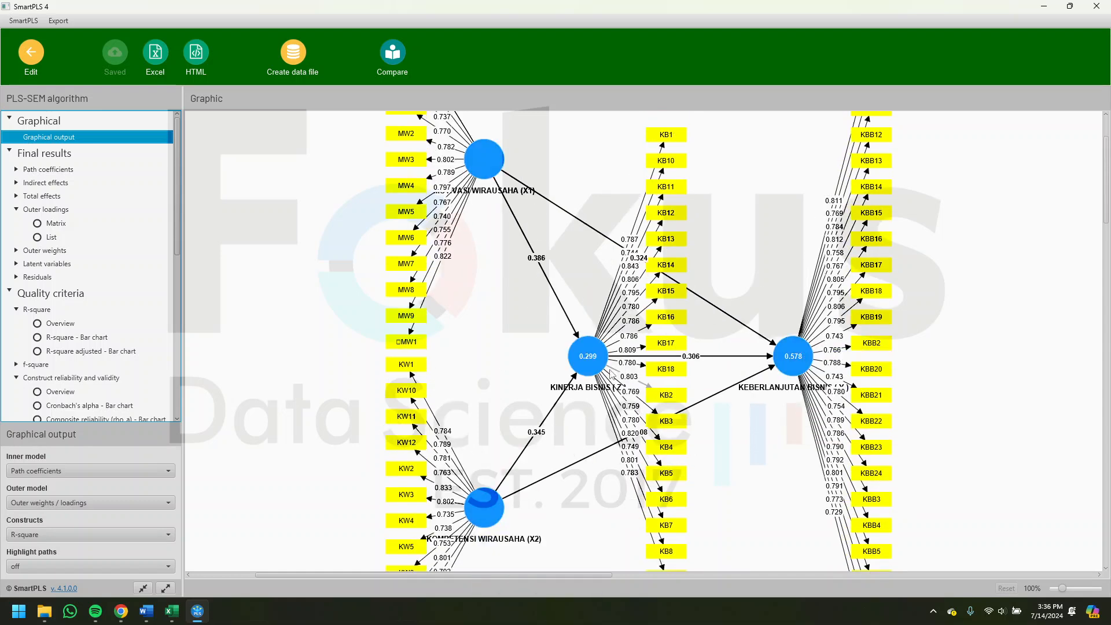
pyautogui.moveTo(801, 365)
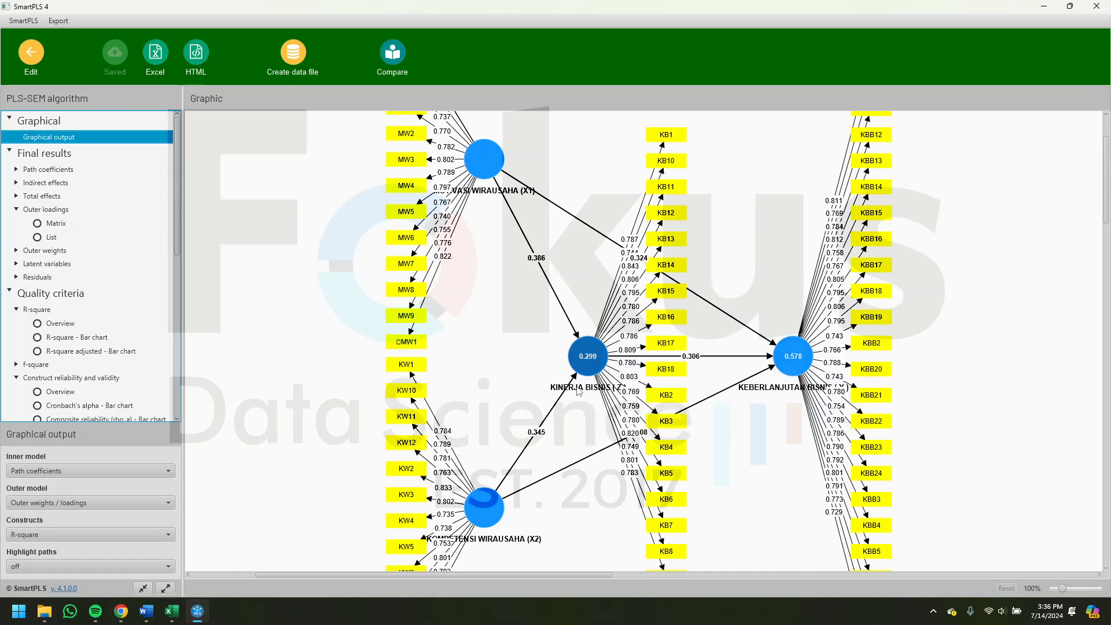
pyautogui.moveTo(589, 364)
# - Switch to Word and review the Predictive relevance (Q²) section with its criteria, table and interpretation
pyautogui.moveTo(198, 619)
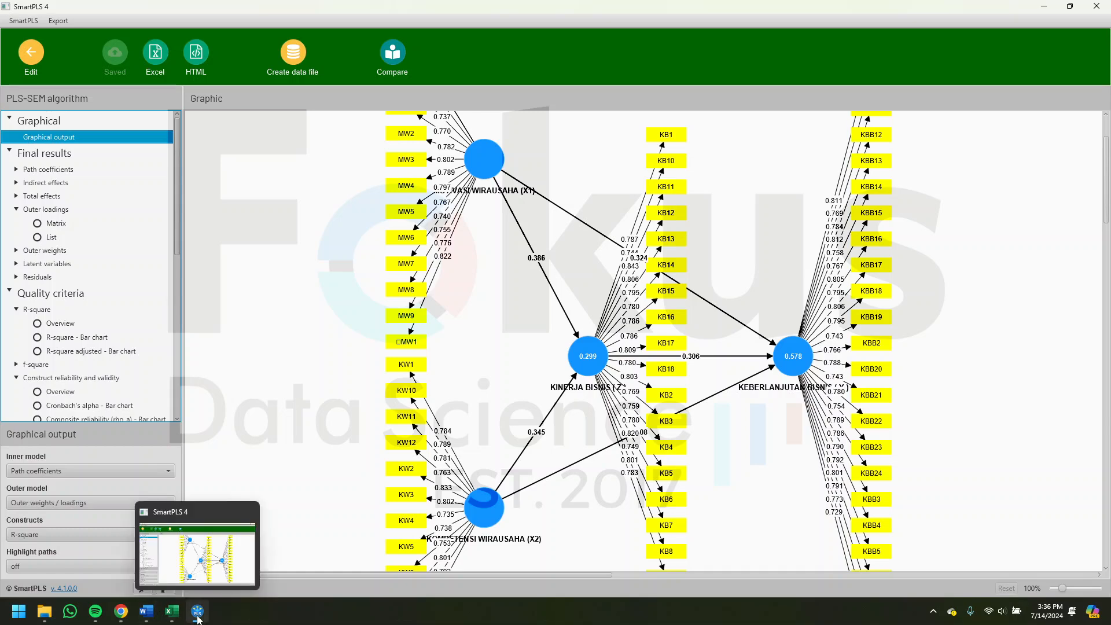
pyautogui.click(147, 611)
pyautogui.scroll(-1, 619, 347)
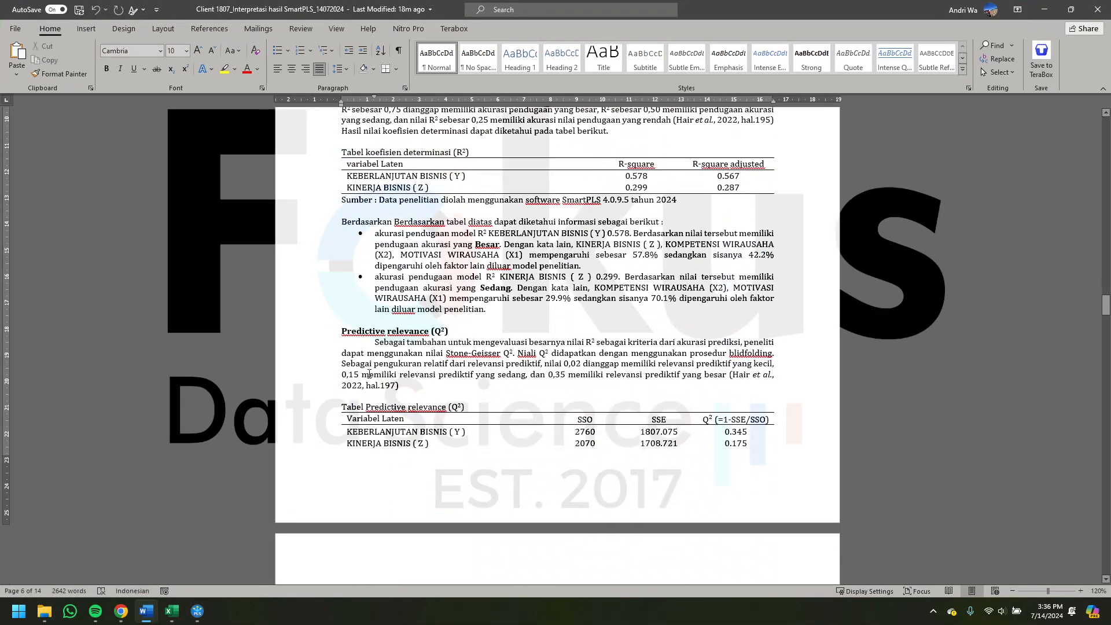
pyautogui.moveTo(360, 328); pyautogui.dragTo(455, 331)
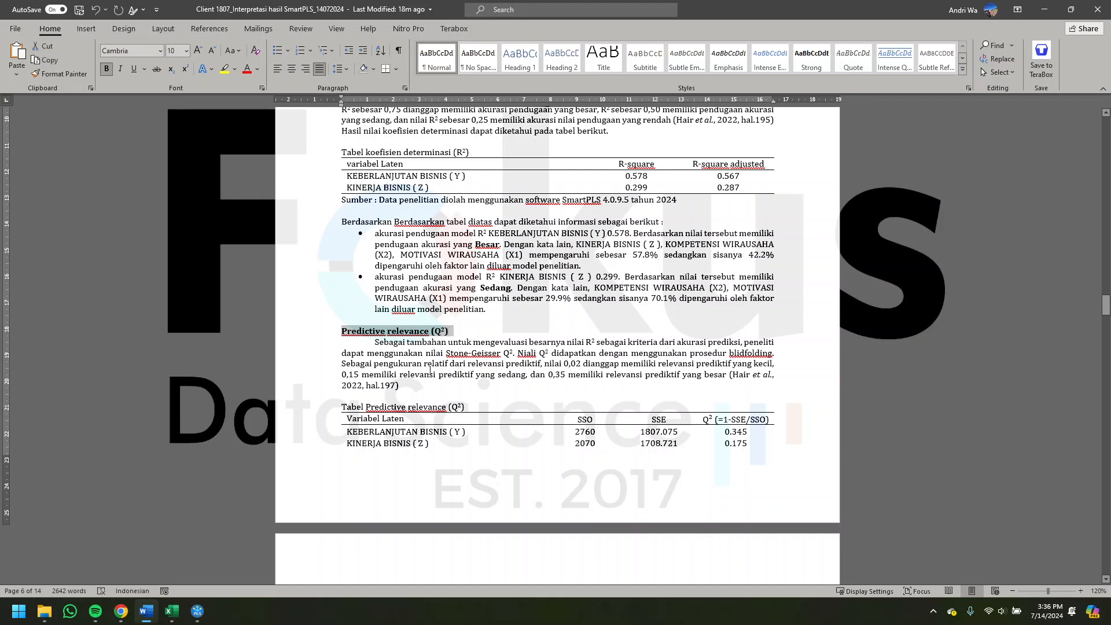
pyautogui.click(429, 375)
pyautogui.moveTo(421, 384); pyautogui.dragTo(342, 353)
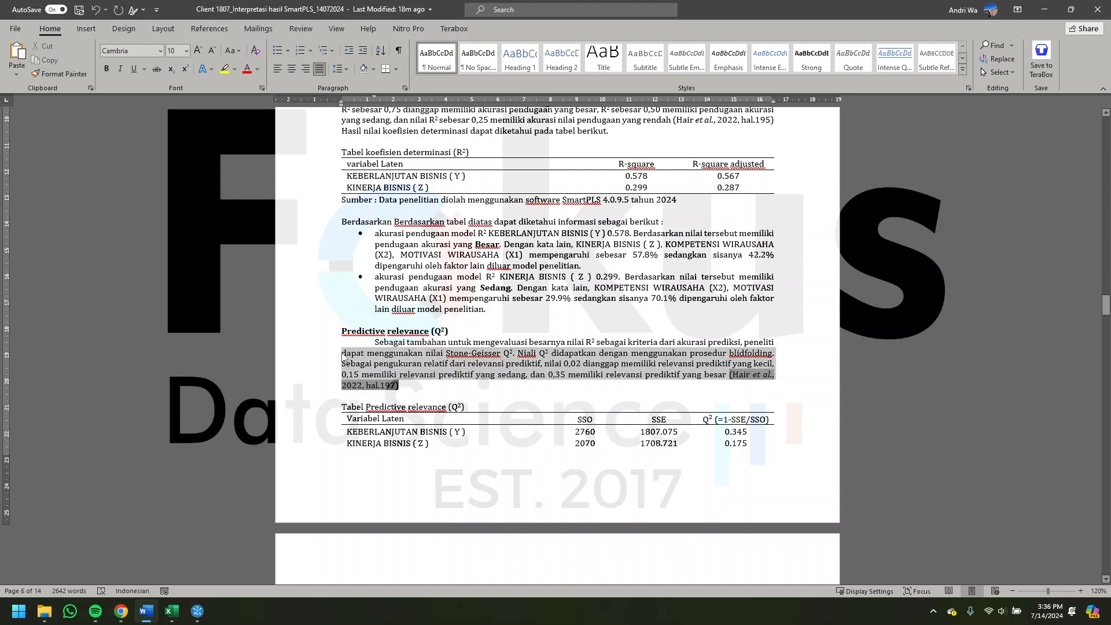
pyautogui.scroll(-5, 375, 318)
pyautogui.click(374, 319)
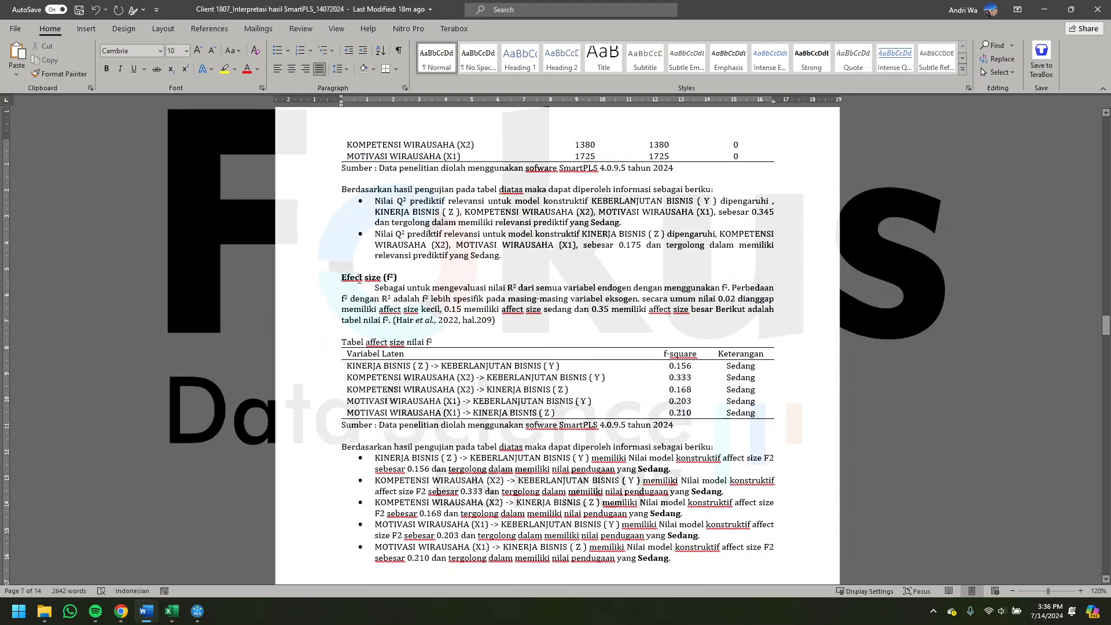
# - Check the effect size (f²) section in Word, and display the f-square matrix and list in the SmartPLS report
pyautogui.moveTo(342, 274); pyautogui.dragTo(437, 342)
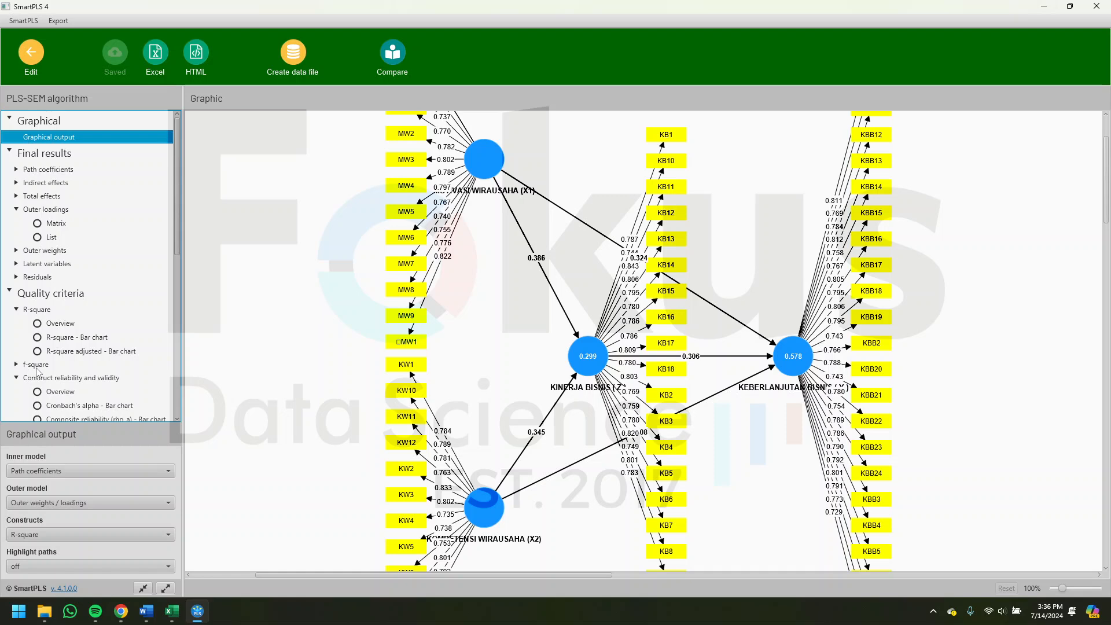
pyautogui.click(36, 364)
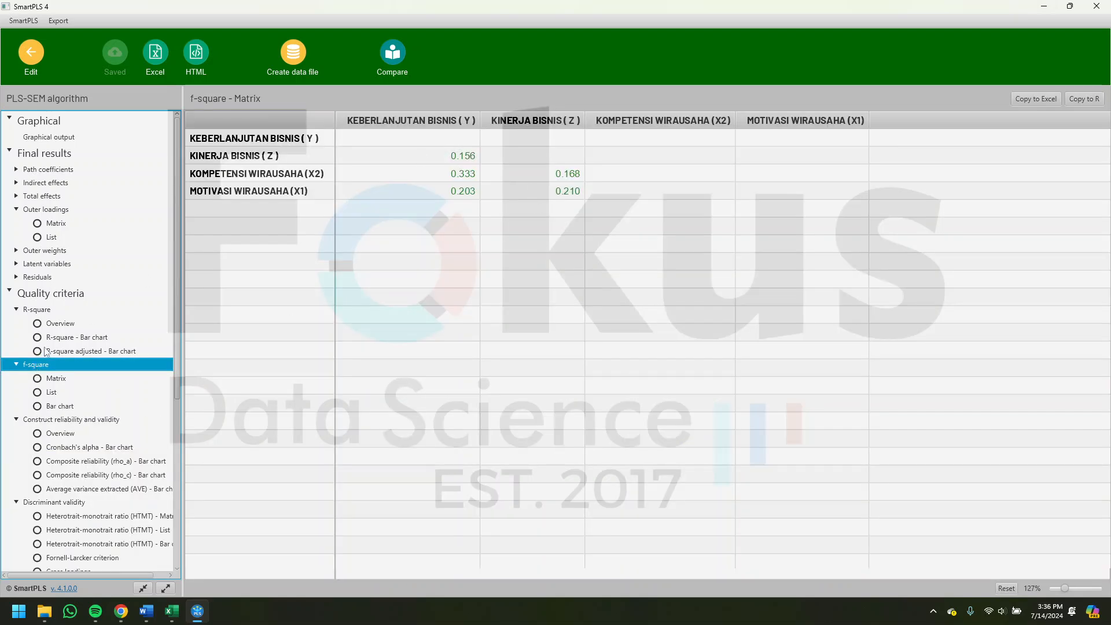
pyautogui.click(52, 394)
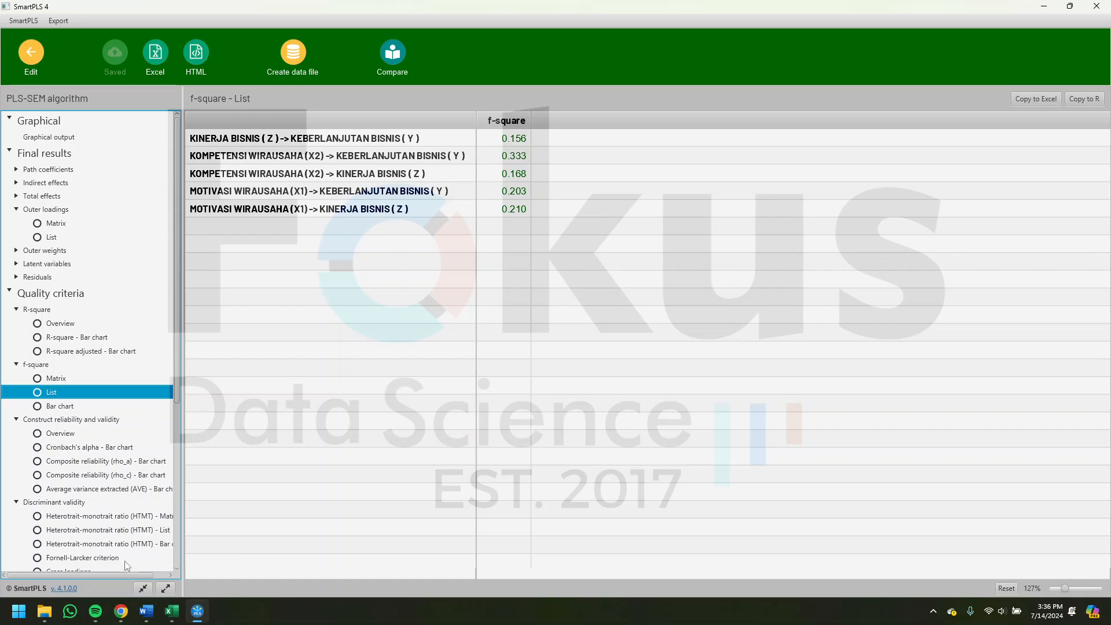
# - Return to Word and review the f² effect size table with its Keterangan column and interpretation points
pyautogui.click(147, 611)
pyautogui.scroll(-1, 623, 477)
pyautogui.click(633, 479)
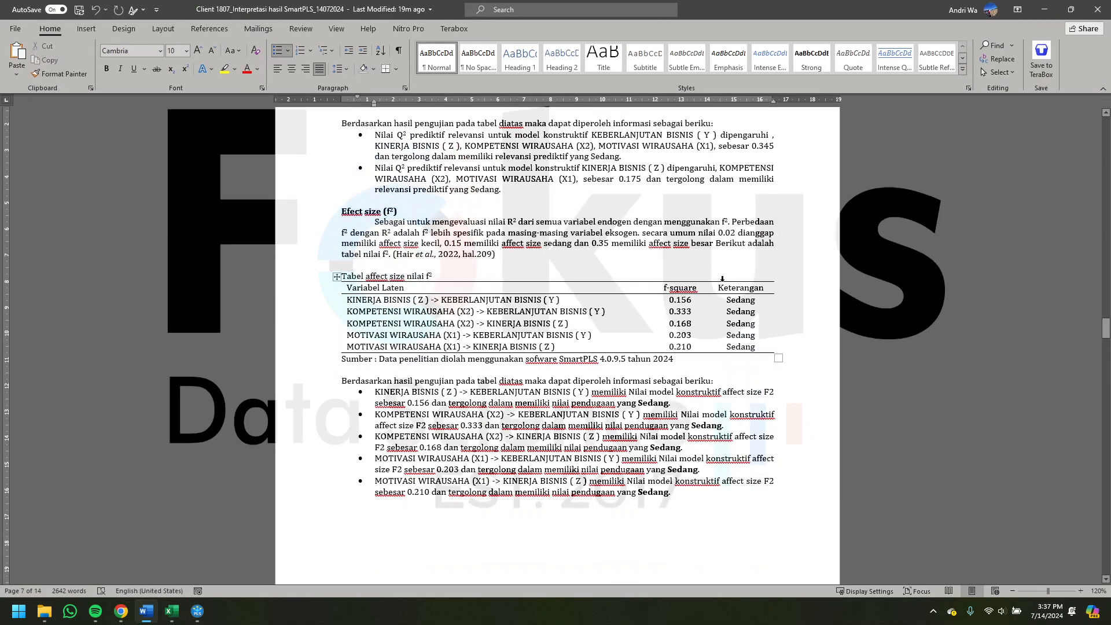
# - Compare the f-square values and Keterangan in the effect size table with the small, medium and large criteria in the f² paragraph
pyautogui.moveTo(717, 288); pyautogui.dragTo(752, 300)
pyautogui.click(502, 253)
pyautogui.moveTo(385, 242); pyautogui.dragTo(504, 245)
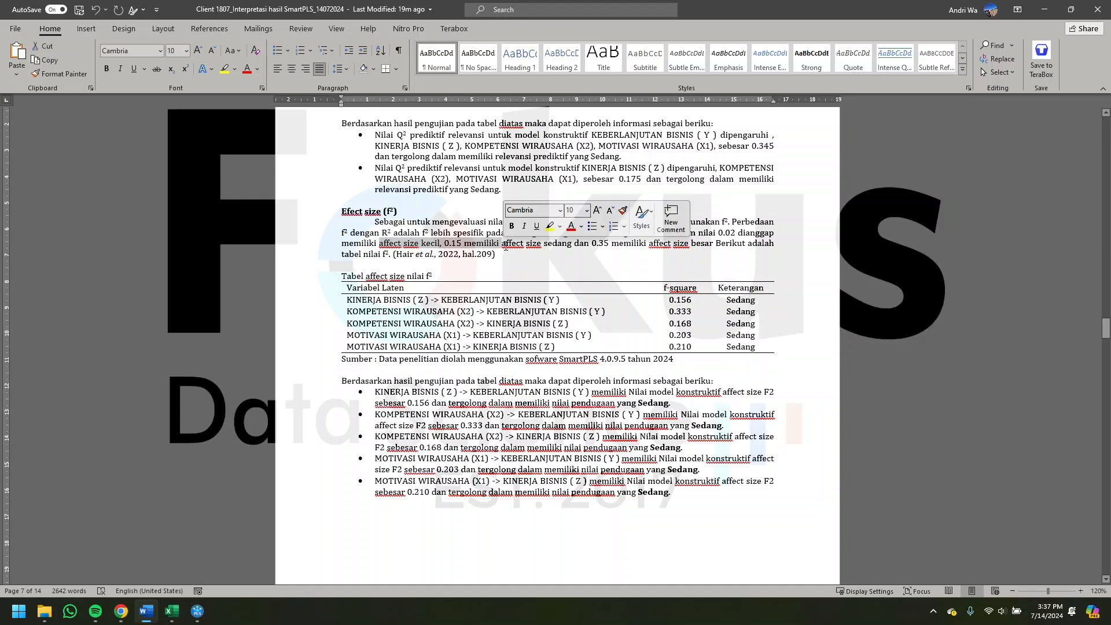
pyautogui.click(398, 298)
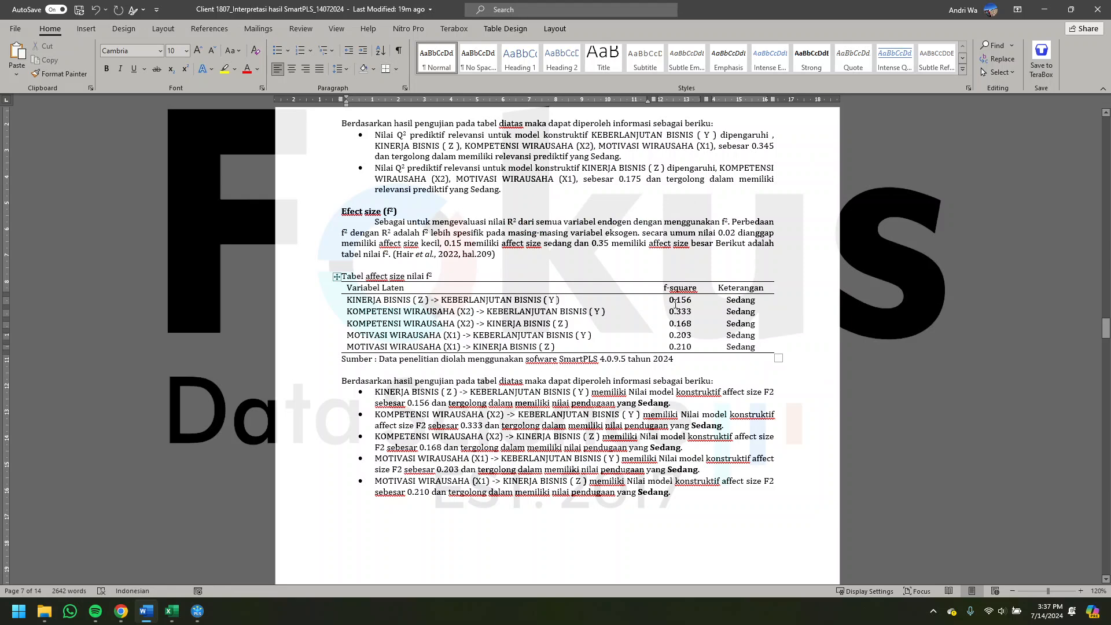
pyautogui.click(686, 301)
pyautogui.moveTo(705, 299); pyautogui.dragTo(658, 299)
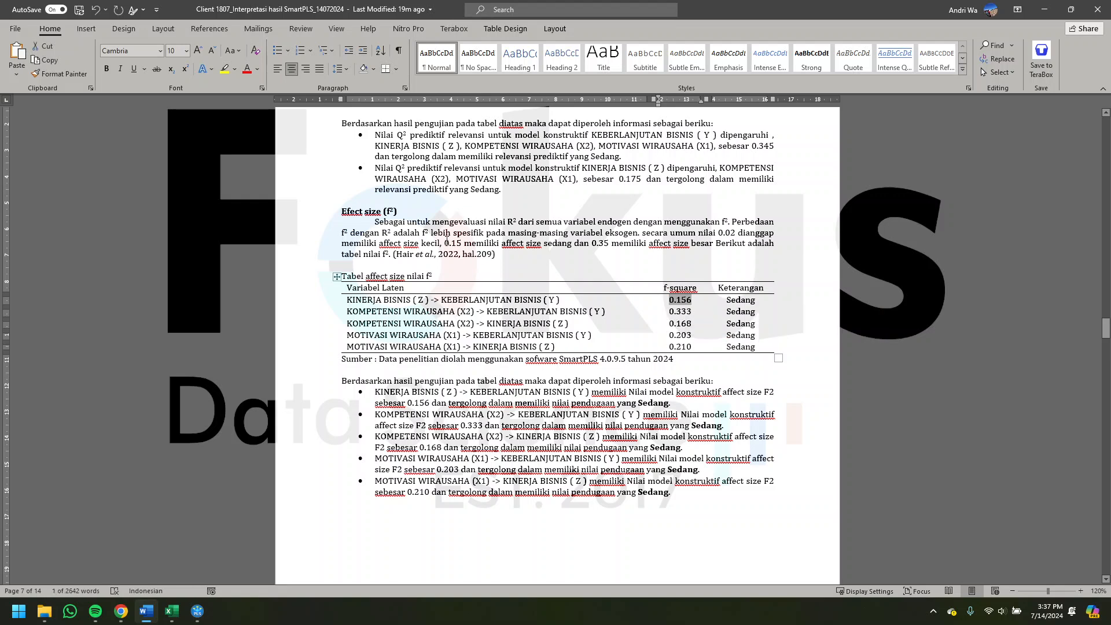
pyautogui.moveTo(455, 242); pyautogui.dragTo(470, 248)
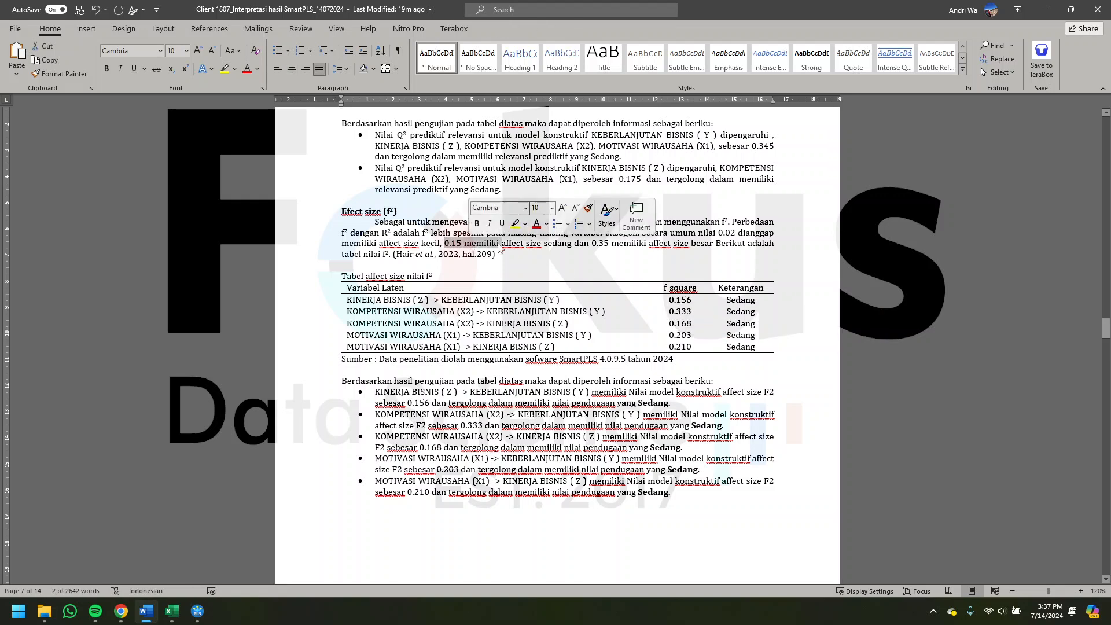
pyautogui.click(472, 239)
pyautogui.moveTo(474, 239); pyautogui.dragTo(539, 233)
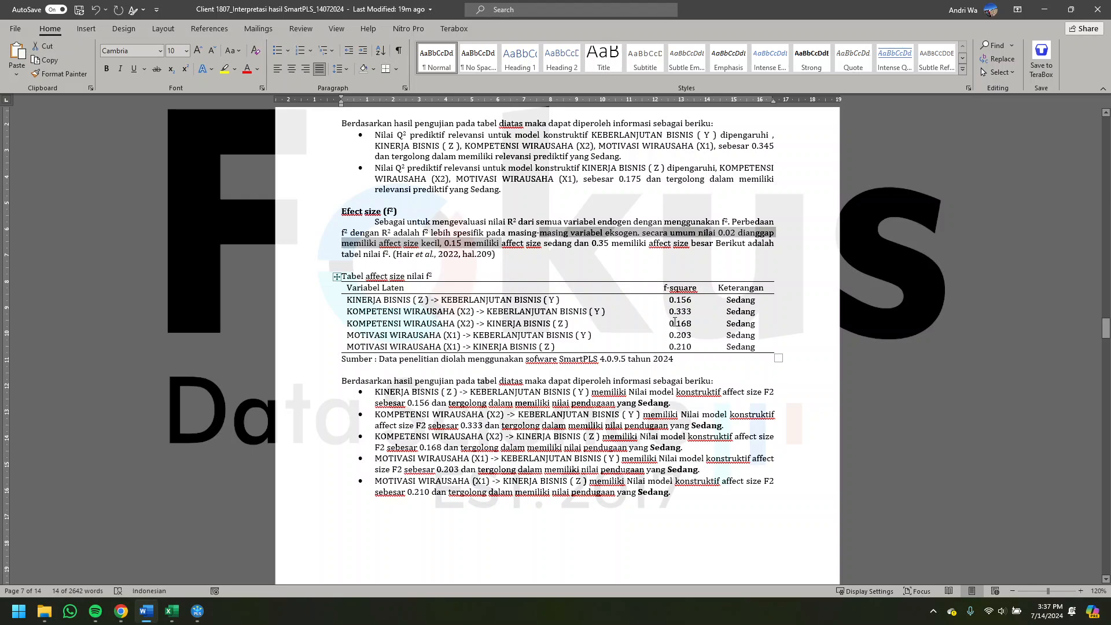
pyautogui.click(681, 311)
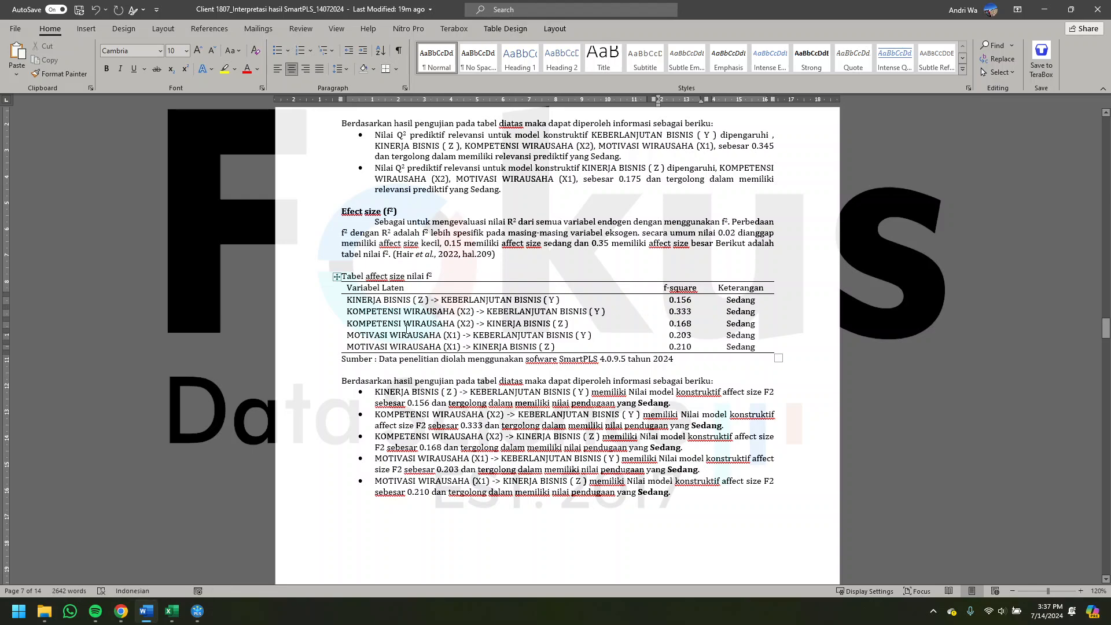
# - Go back to the Predictive relevance (Q²) section and its introductory paragraph on the Stone-Geisser value
pyautogui.scroll(10, 407, 330)
pyautogui.scroll(-1, 407, 333)
pyautogui.moveTo(339, 274); pyautogui.dragTo(448, 276)
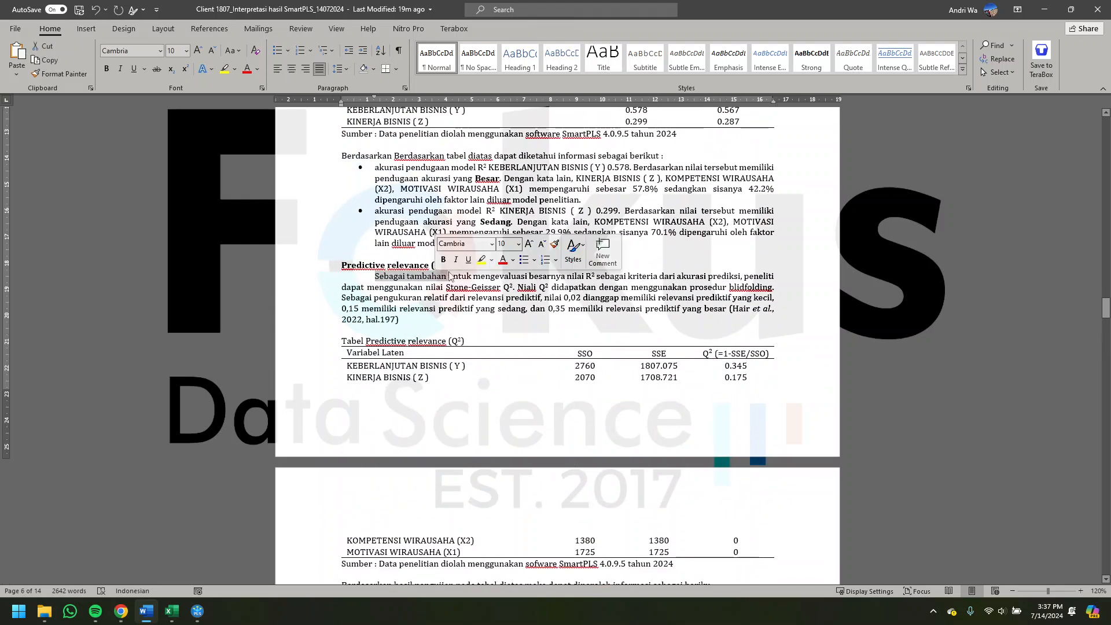
# - Switch to SmartPLS, run Blindfolding with omission distance 7, and display the construct cross-validated redundancy totals in its report
pyautogui.click(197, 612)
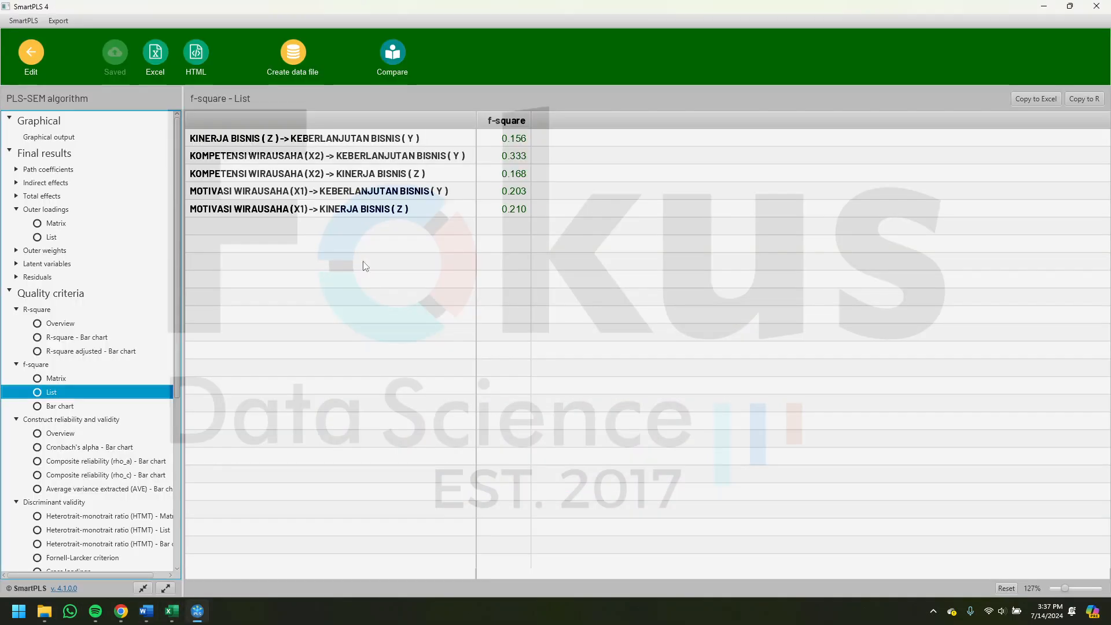
pyautogui.click(37, 54)
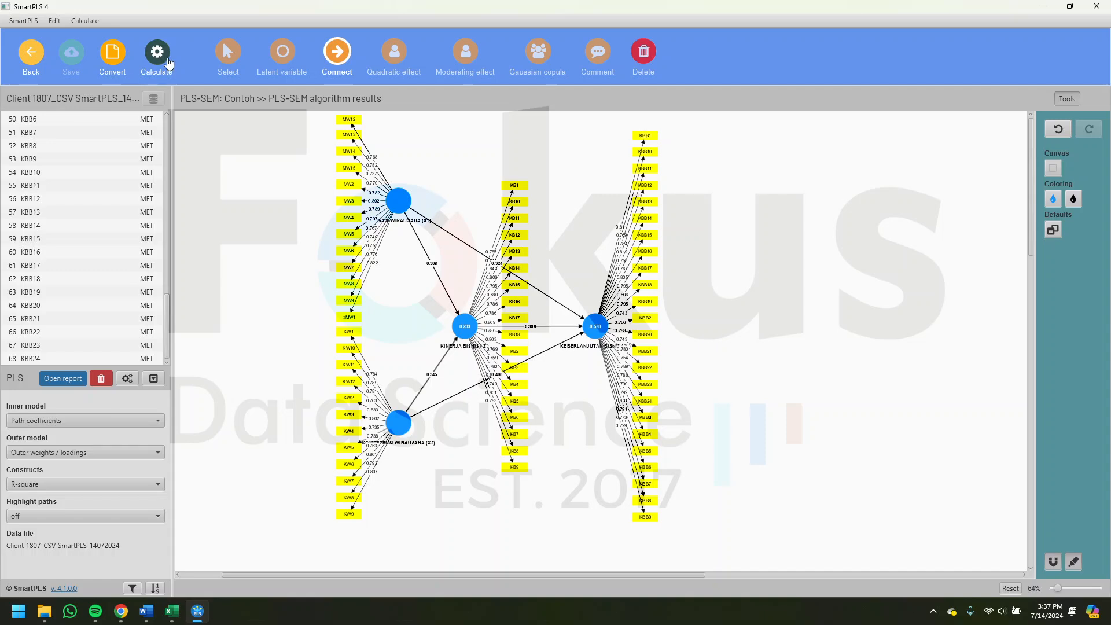
pyautogui.click(165, 61)
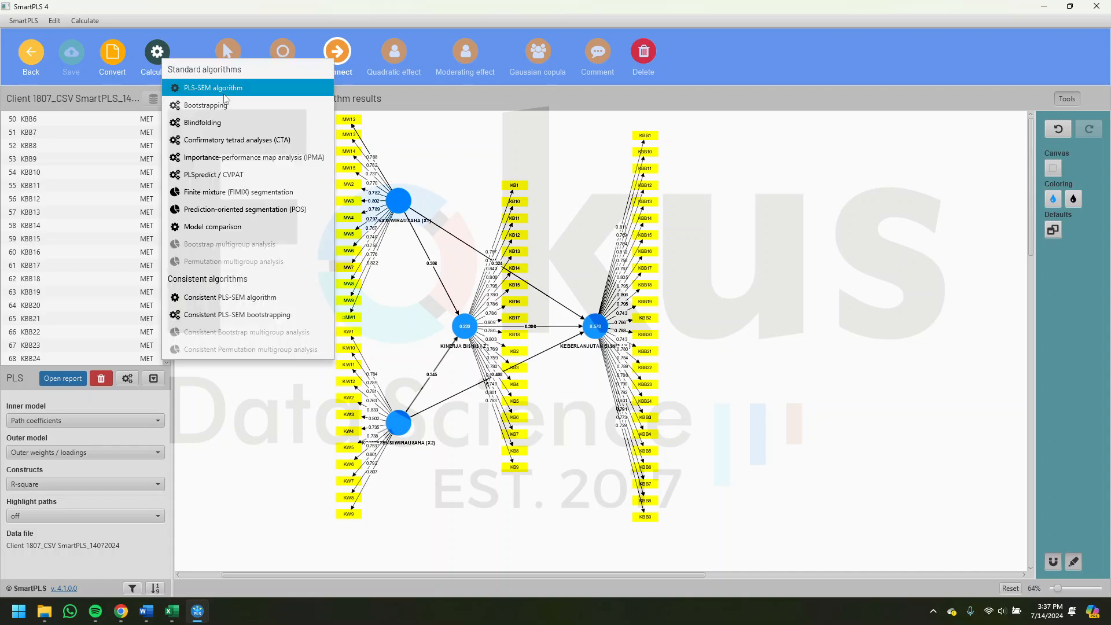
pyautogui.click(216, 128)
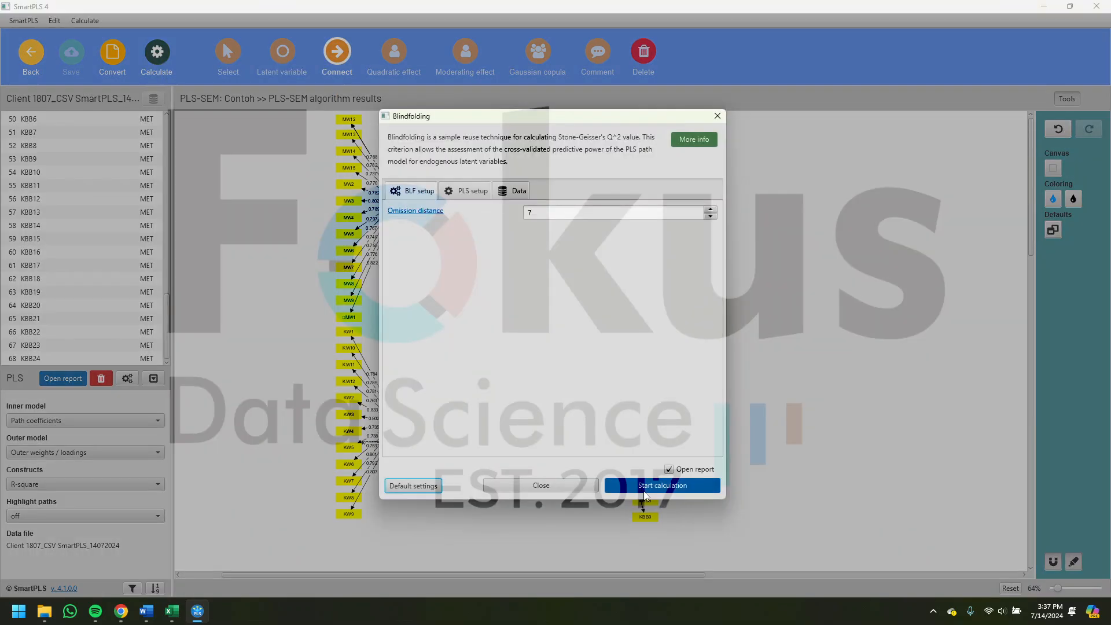
pyautogui.click(647, 487)
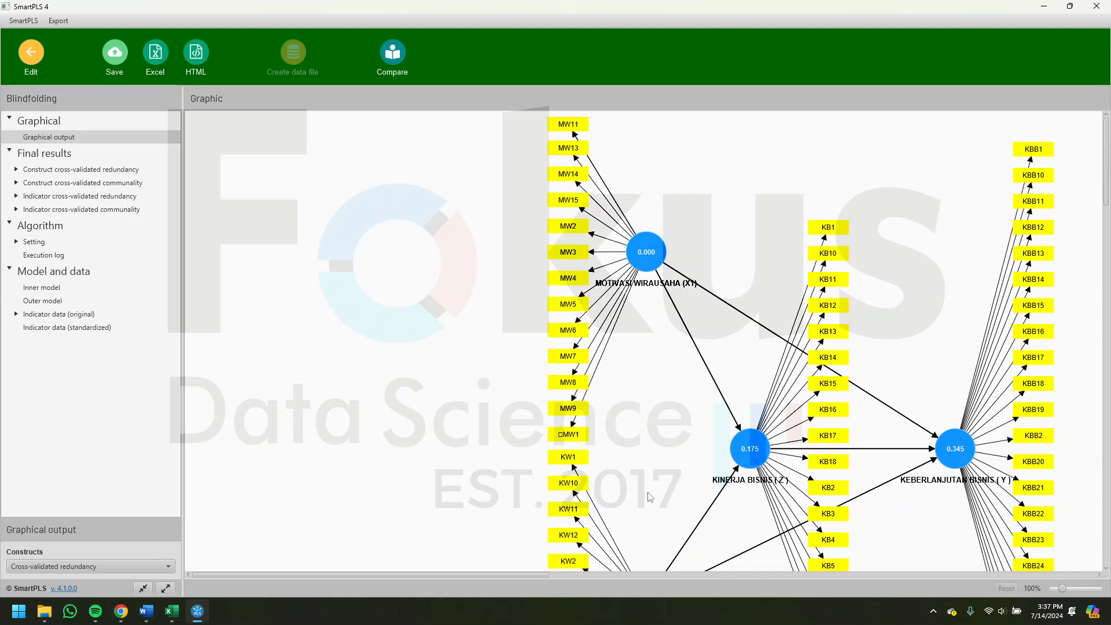
pyautogui.hscroll(3, 729, 367)
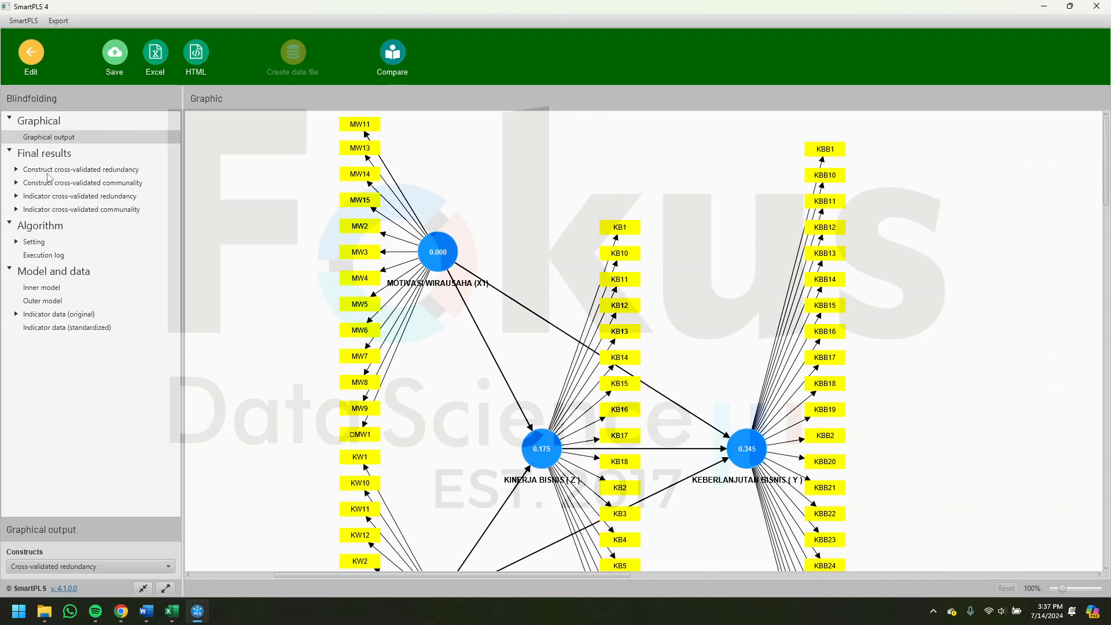
pyautogui.click(53, 173)
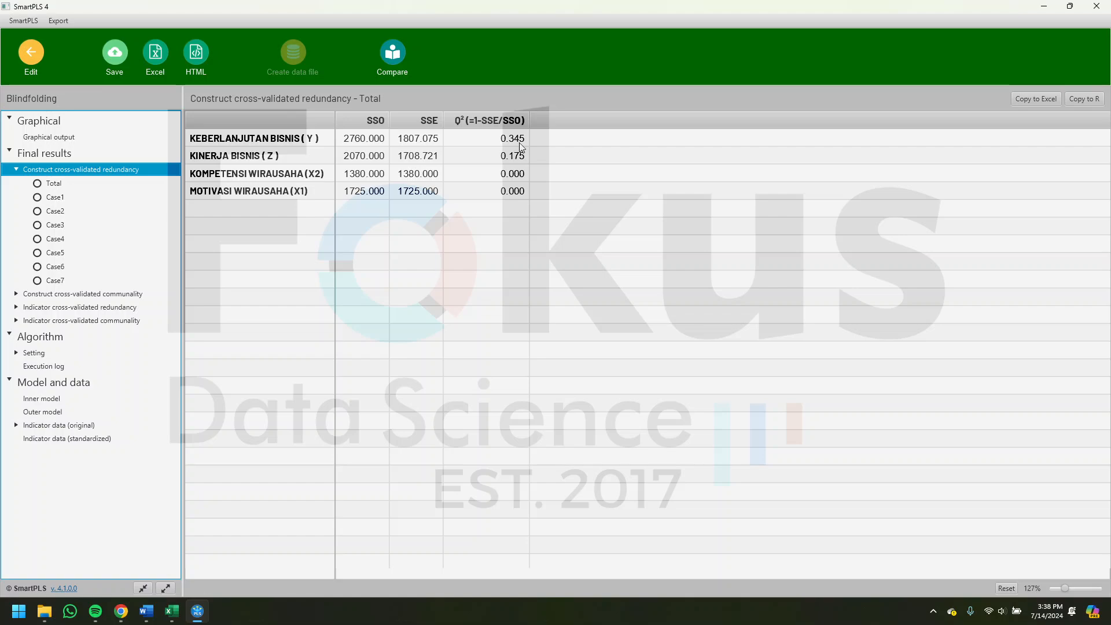
# - Switch to Word and check the KEBERLANJUTAN BISNIS (Y) Q² value in the predictive relevance table against the medium relevance criterion
pyautogui.click(147, 611)
pyautogui.scroll(-1, 659, 417)
pyautogui.moveTo(736, 300); pyautogui.dragTo(730, 300)
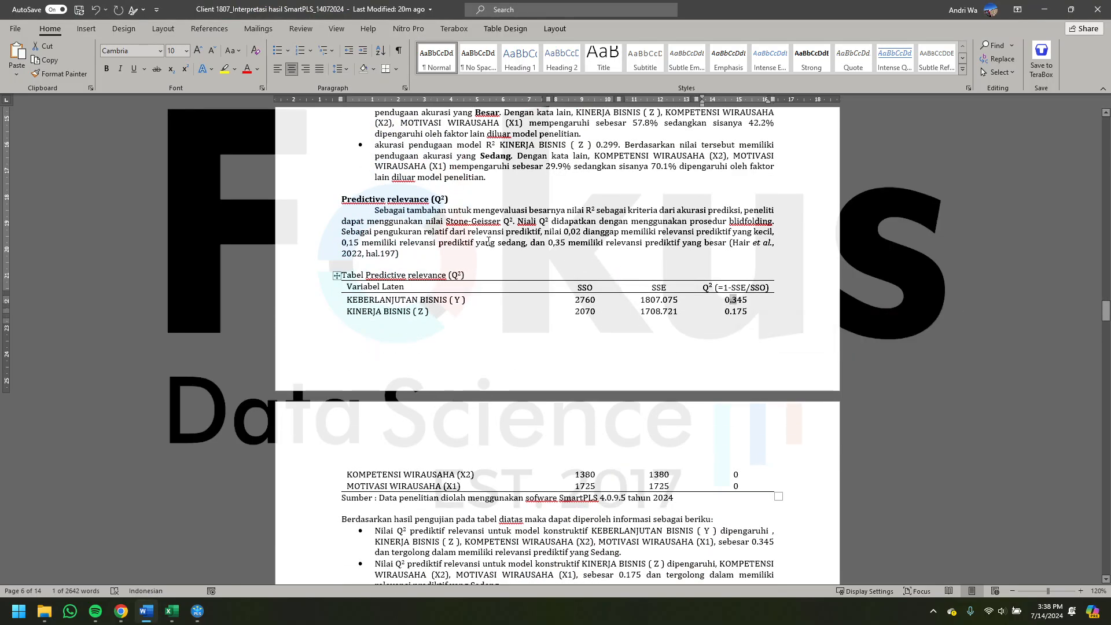
pyautogui.moveTo(403, 243); pyautogui.dragTo(525, 243)
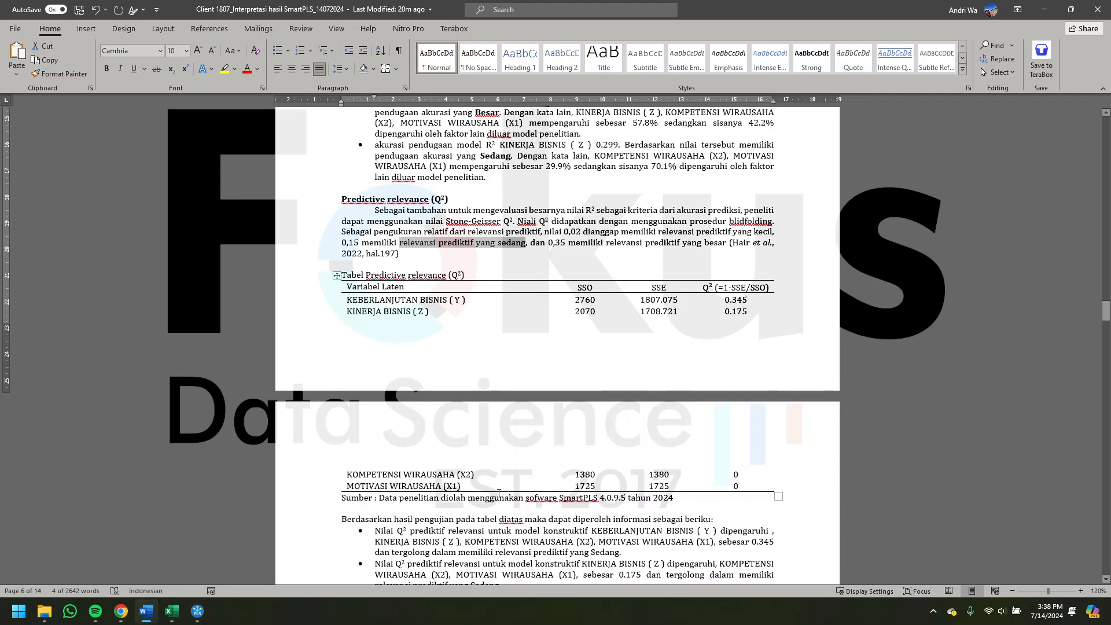
pyautogui.scroll(-2, 498, 493)
pyautogui.scroll(6, 400, 246)
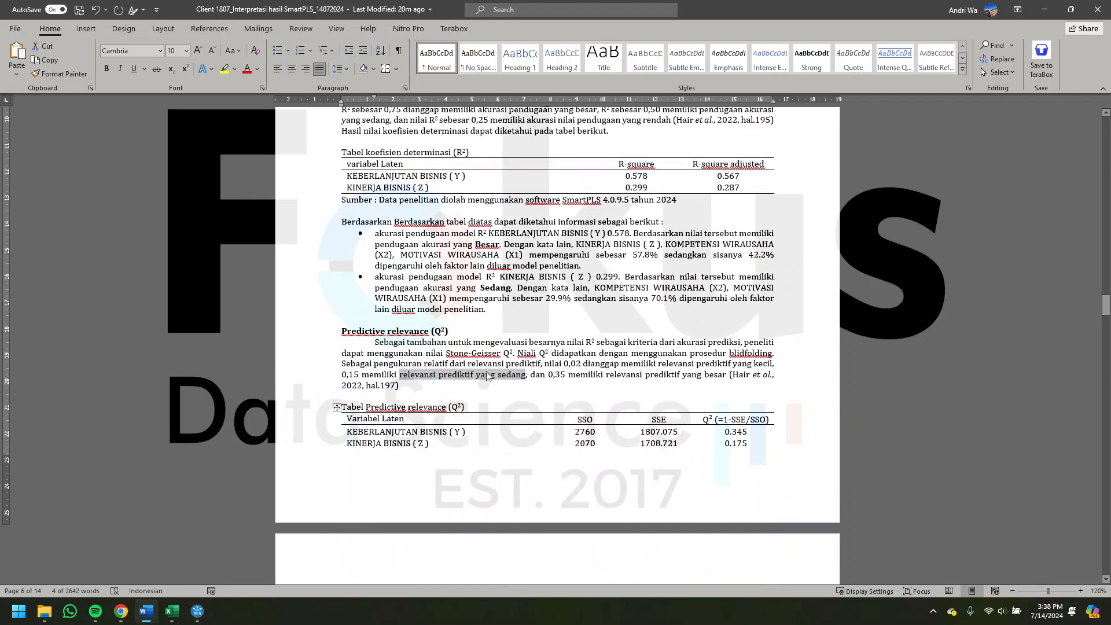
pyautogui.scroll(-4, 548, 372)
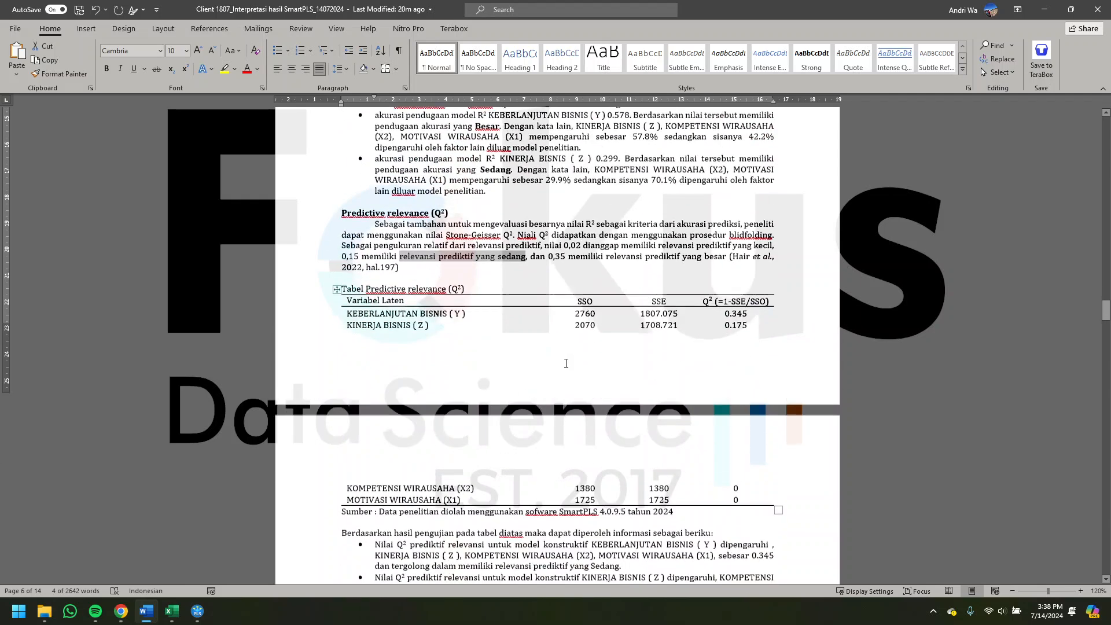
pyautogui.click(736, 302)
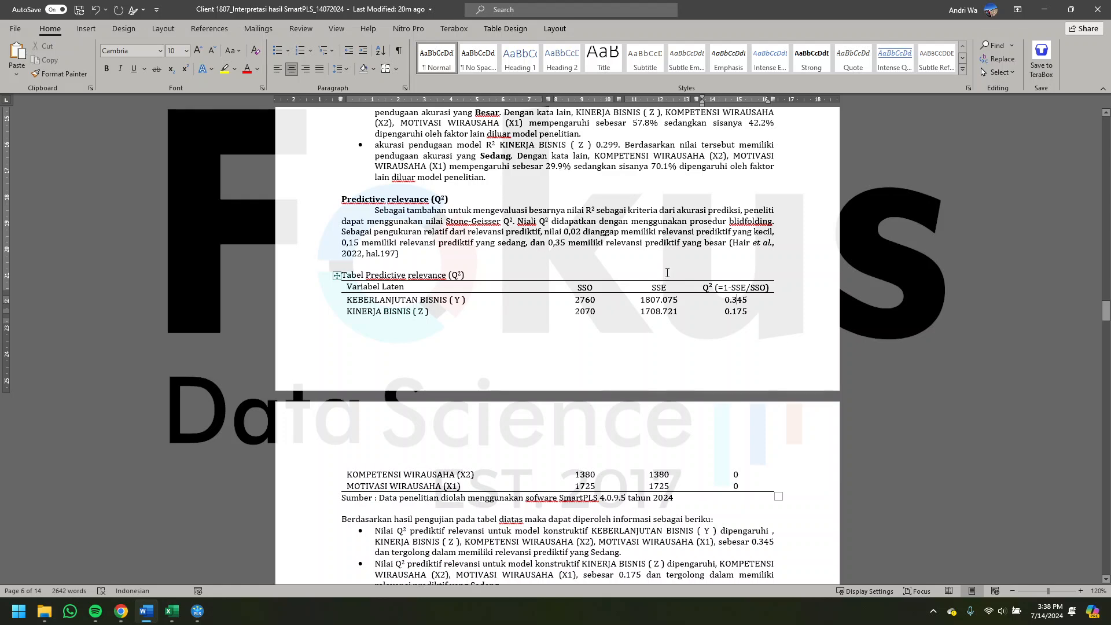
# - Find the Uji Hipotesis Penelitian section and examine its heading and p-value path model figure
pyautogui.scroll(-14, 667, 276)
pyautogui.scroll(4, 632, 235)
pyautogui.scroll(-12, 631, 238)
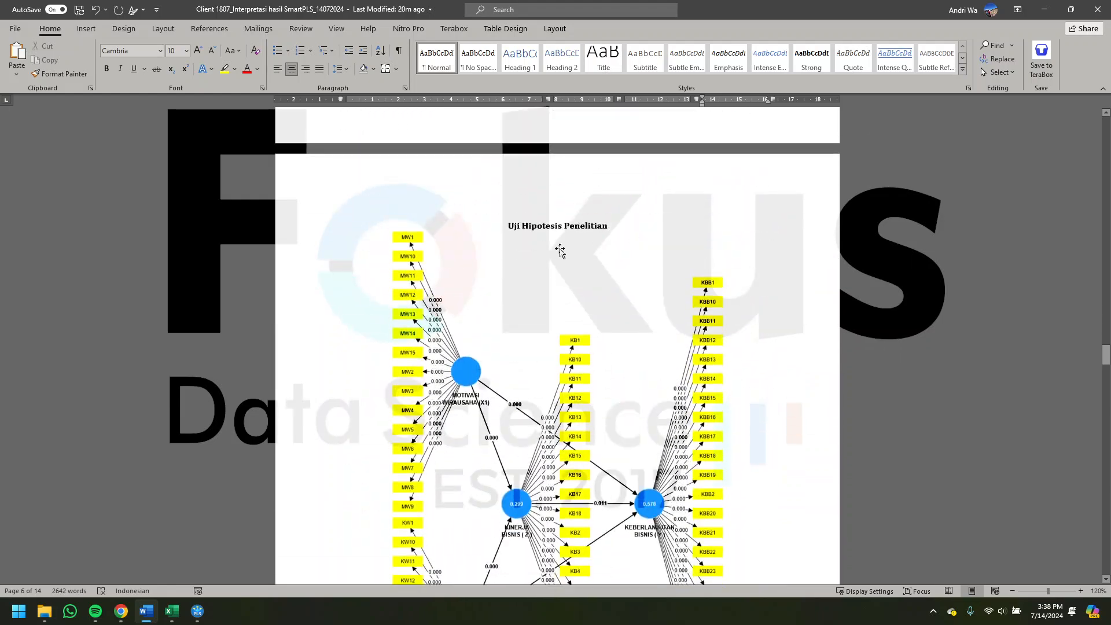
pyautogui.moveTo(516, 227); pyautogui.dragTo(614, 228)
pyautogui.scroll(-4, 548, 429)
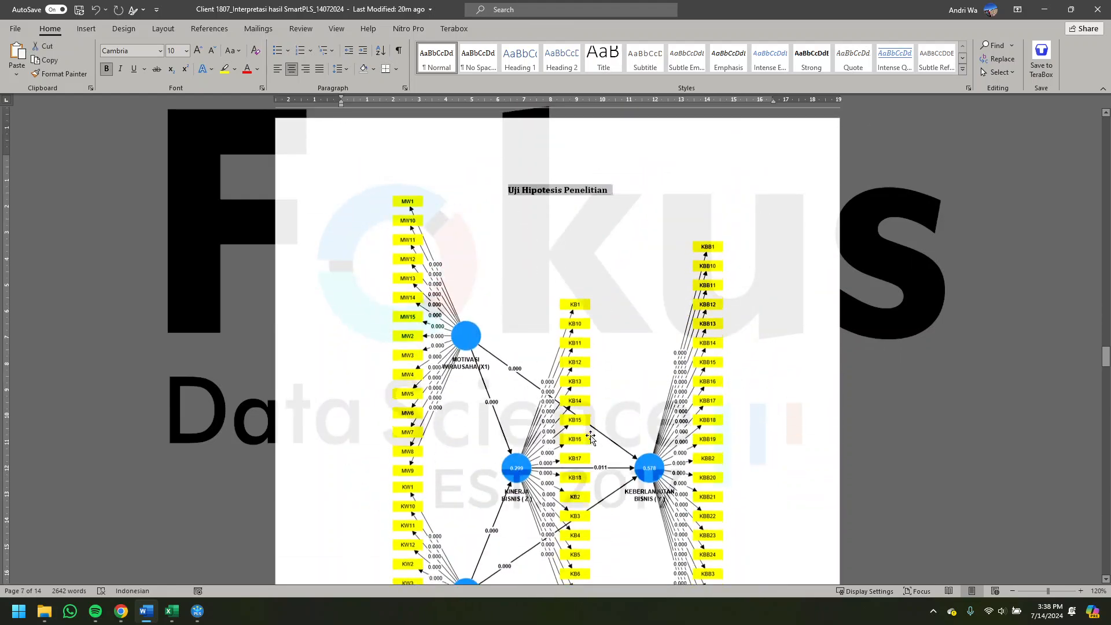
# - Switch to SmartPLS, run Bootstrapping on the path model, and view the p-values in the graphical output
pyautogui.click(196, 612)
pyautogui.click(32, 58)
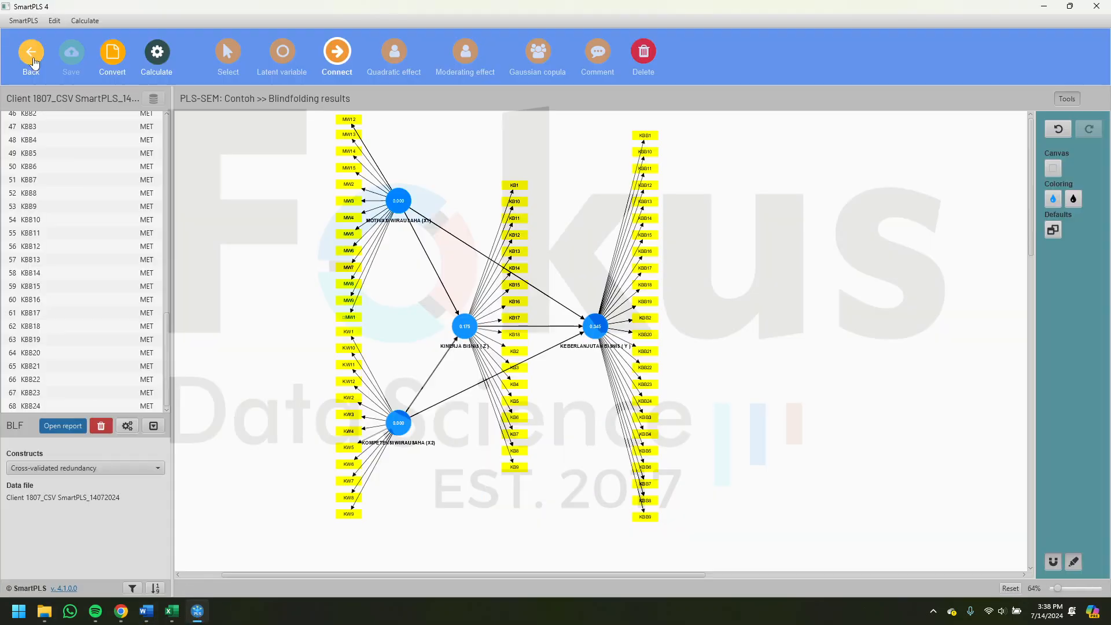
pyautogui.click(165, 69)
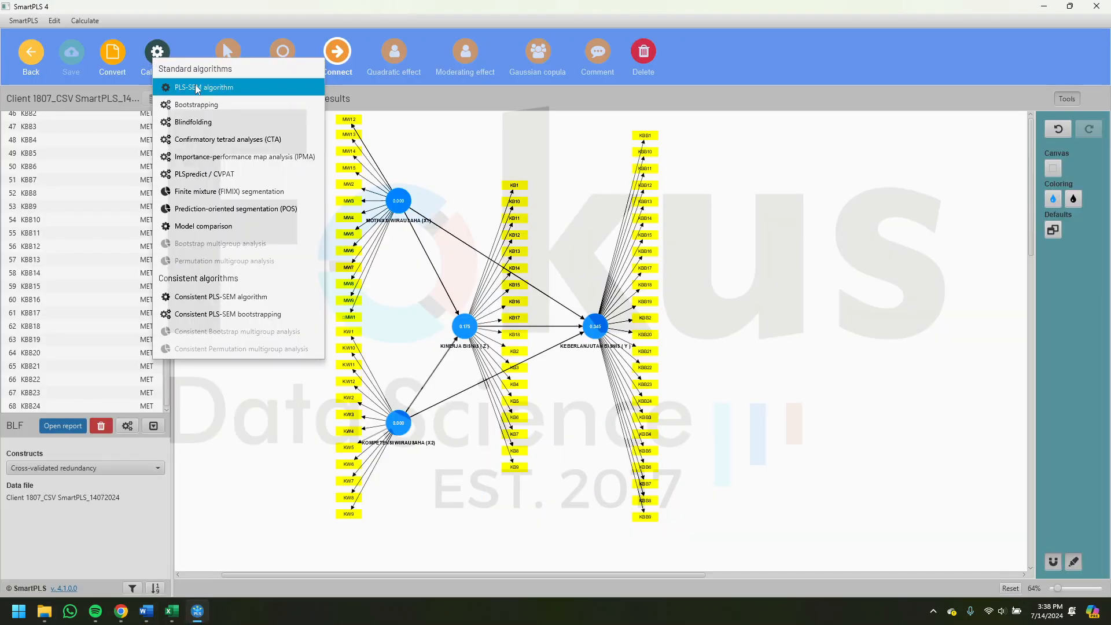
pyautogui.click(224, 106)
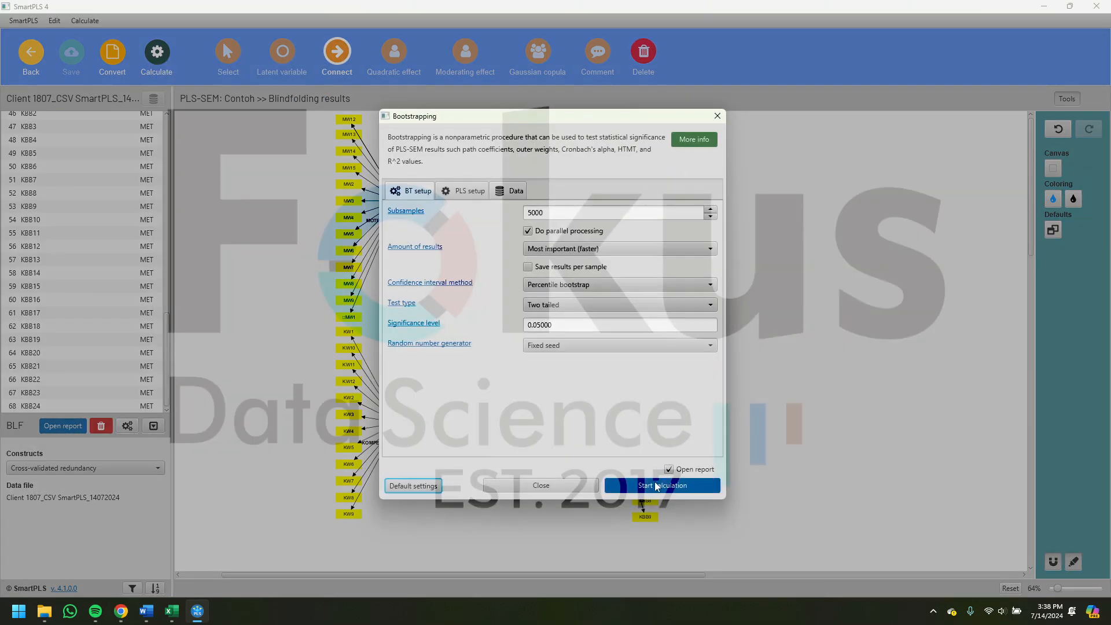
pyautogui.click(658, 485)
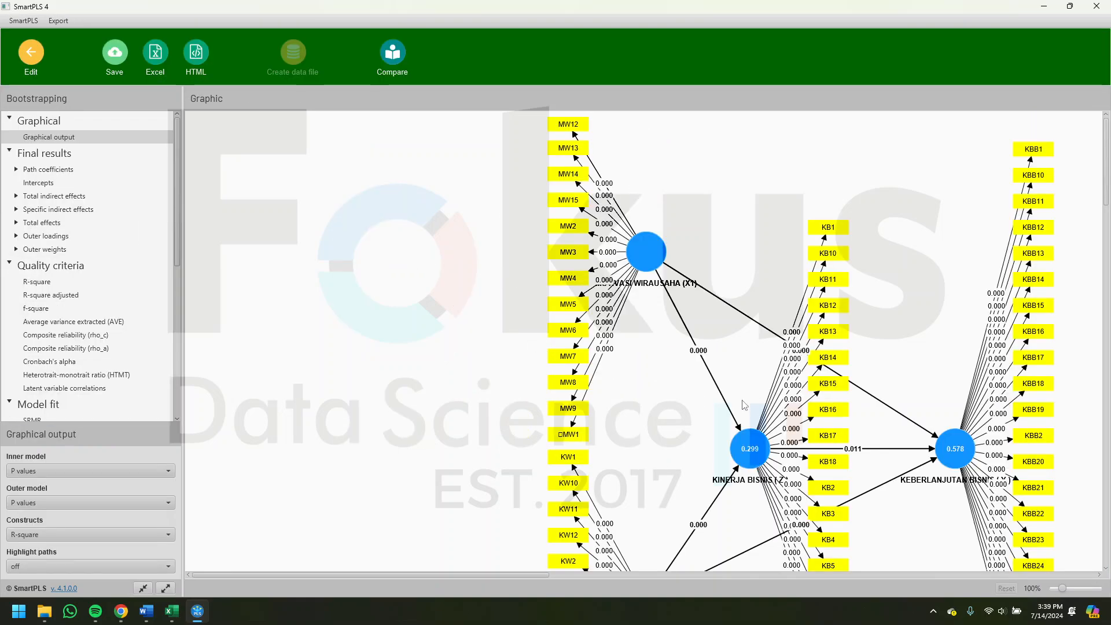
pyautogui.hscroll(4, 452, 279)
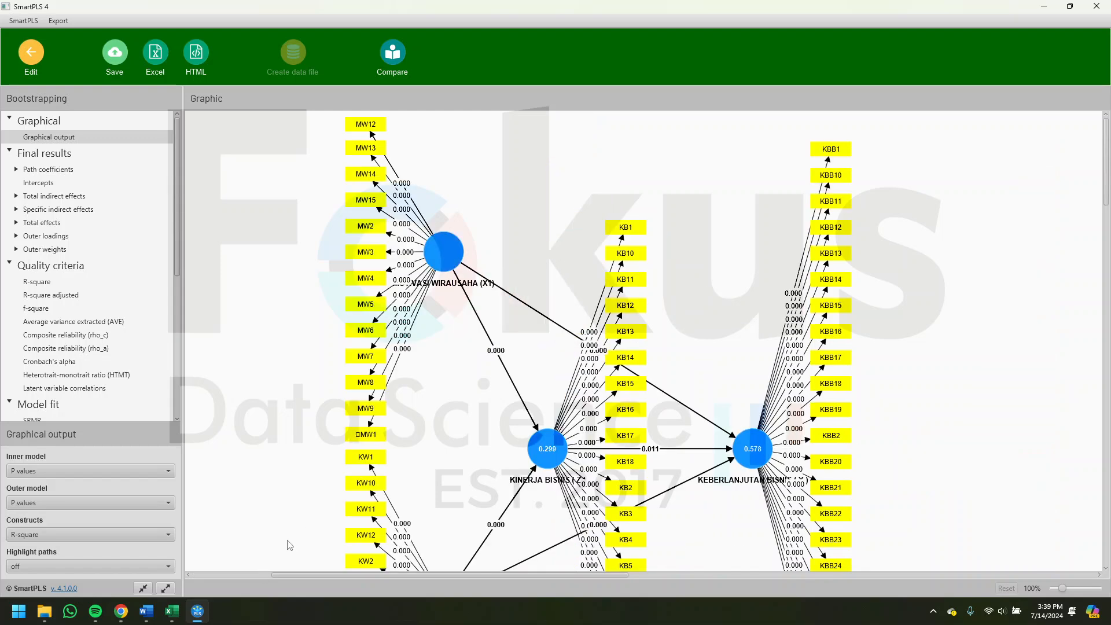
# - Review the direct-effect hypothesis table in Word, and display the path coefficients with T statistics and p-values in the SmartPLS bootstrapping report
pyautogui.click(154, 614)
pyautogui.scroll(-10, 442, 293)
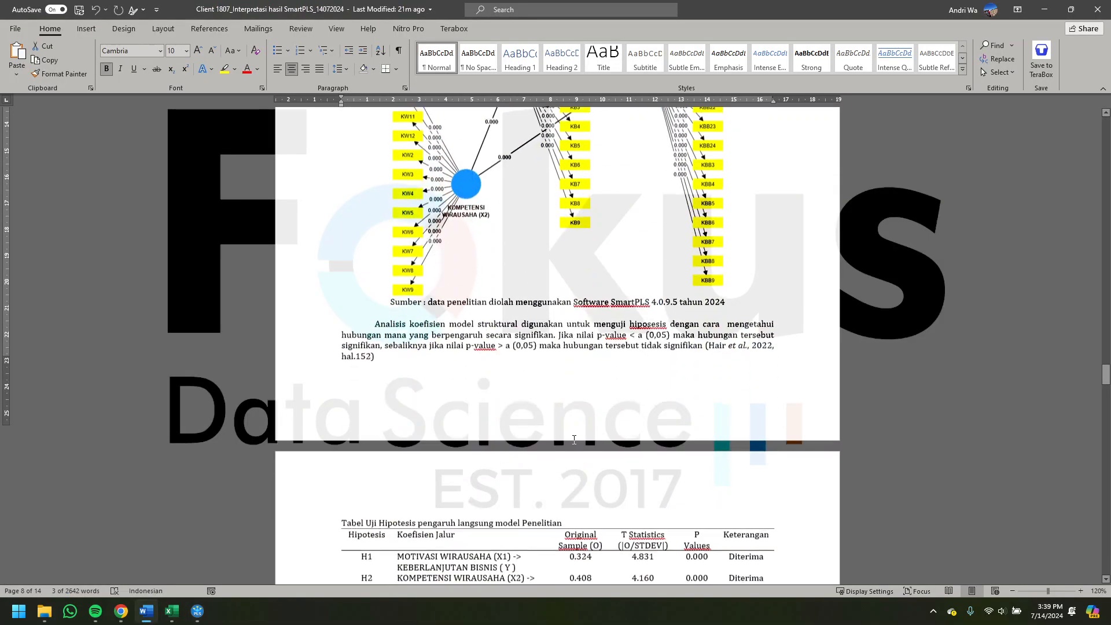
pyautogui.click(441, 308)
pyautogui.moveTo(380, 308); pyautogui.dragTo(642, 368)
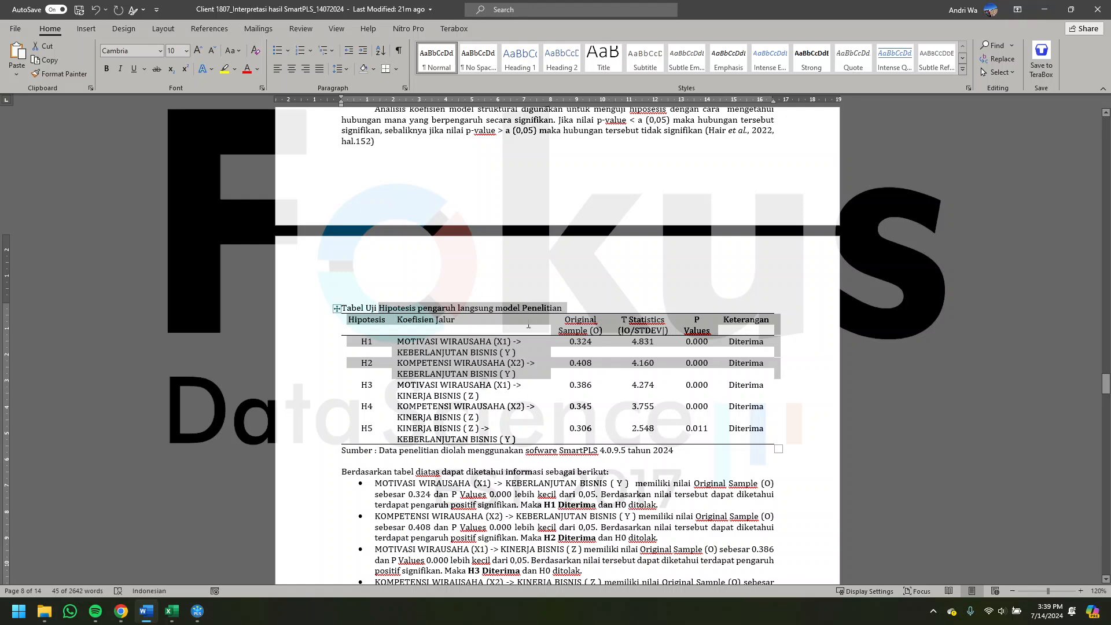
pyautogui.click(380, 307)
pyautogui.moveTo(380, 308); pyautogui.dragTo(481, 315)
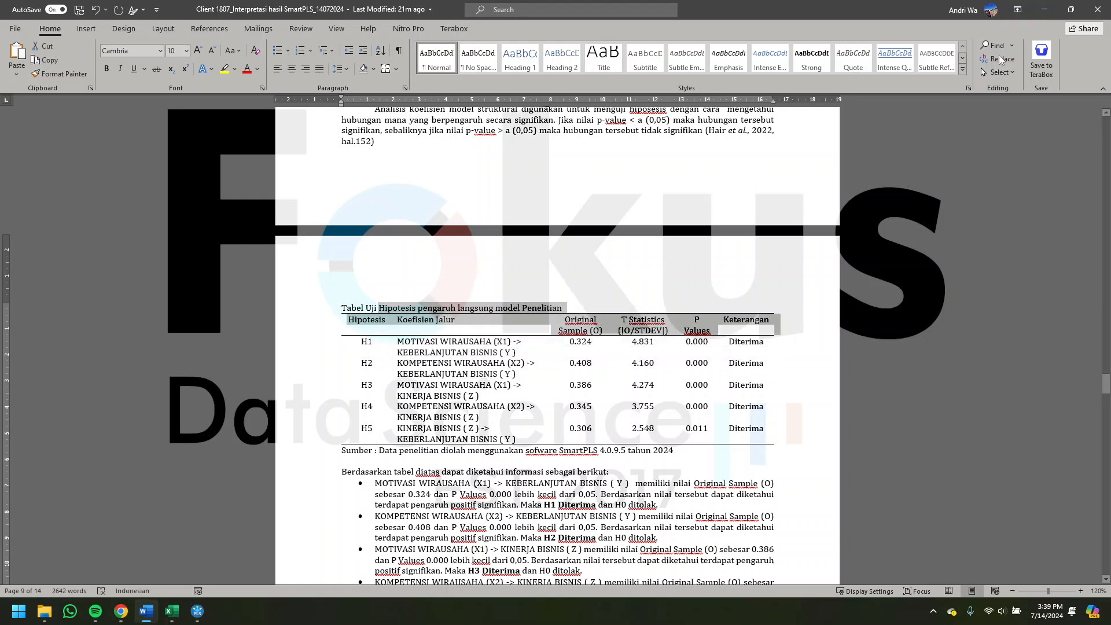
pyautogui.click(1044, 9)
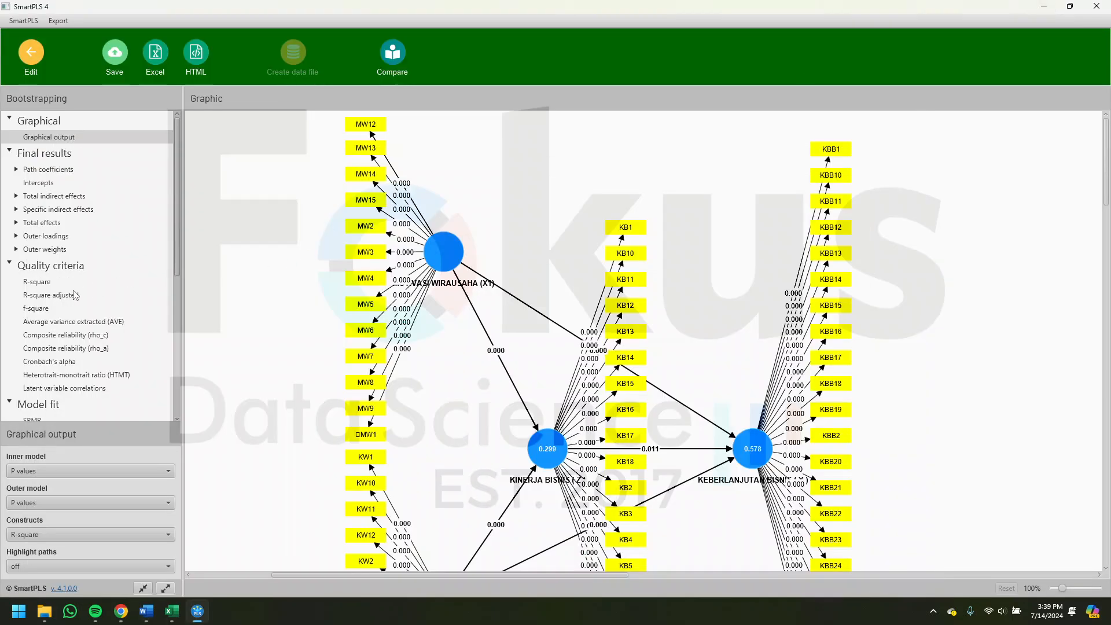
pyautogui.click(56, 169)
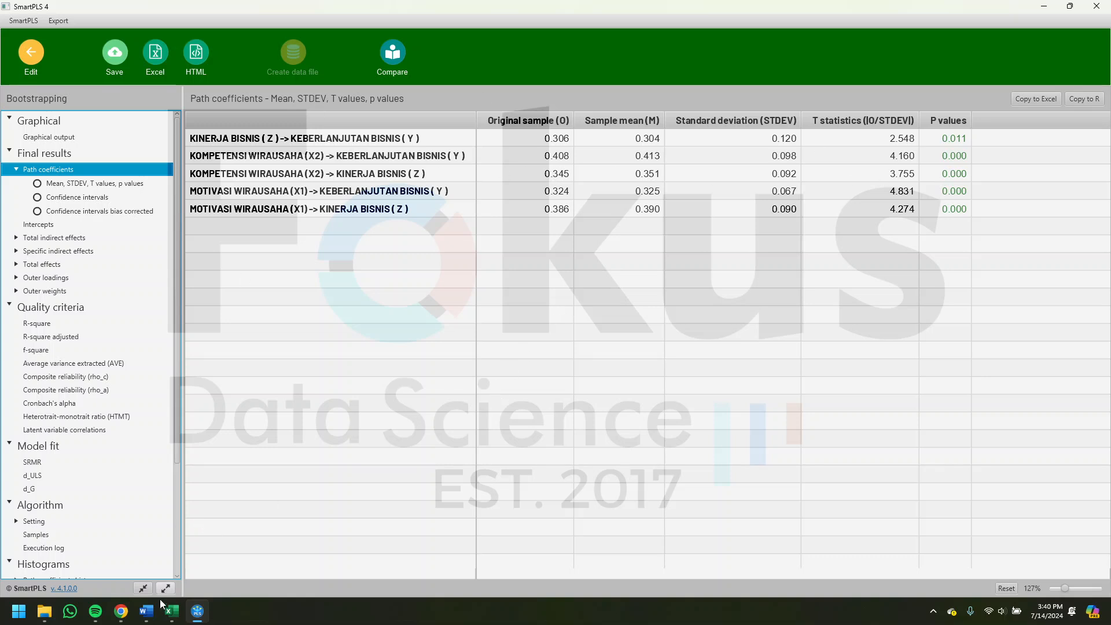
# - Review the mediation hypothesis table for H6 and H7 in Word, and display the specific indirect effects in the SmartPLS bootstrapping report
pyautogui.click(146, 611)
pyautogui.scroll(-12, 542, 434)
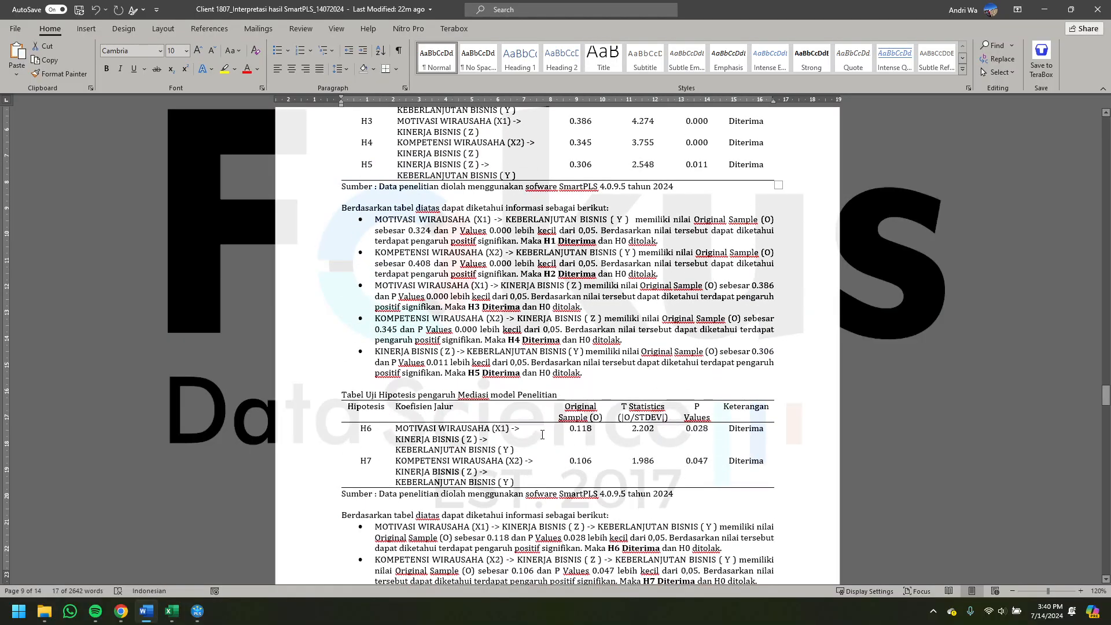
pyautogui.scroll(-4, 542, 435)
pyautogui.moveTo(418, 262); pyautogui.dragTo(471, 262)
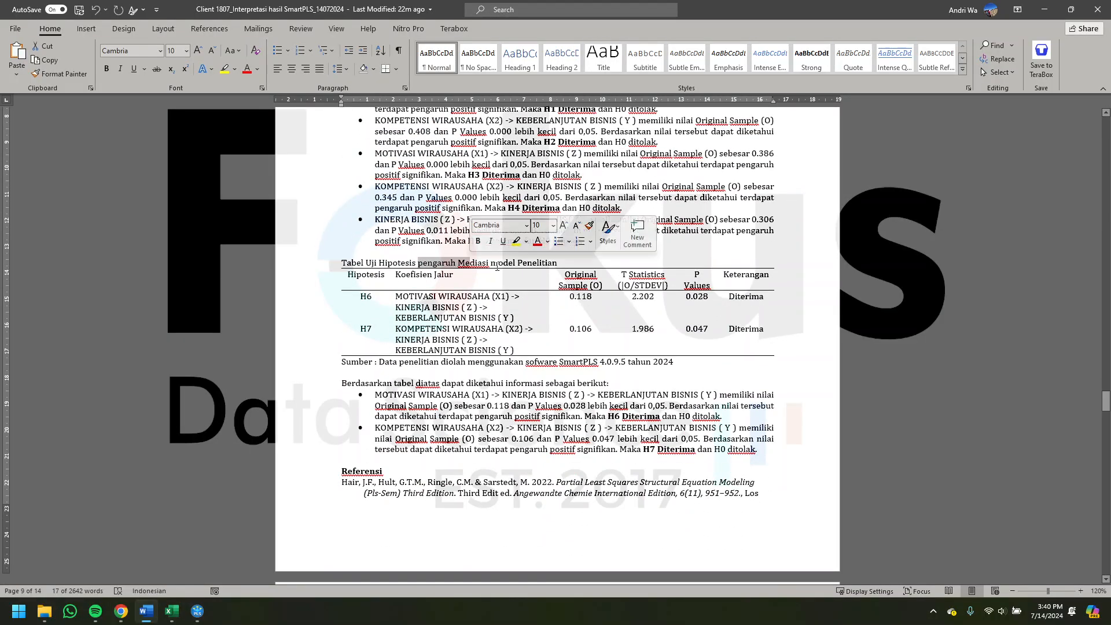
pyautogui.click(1044, 9)
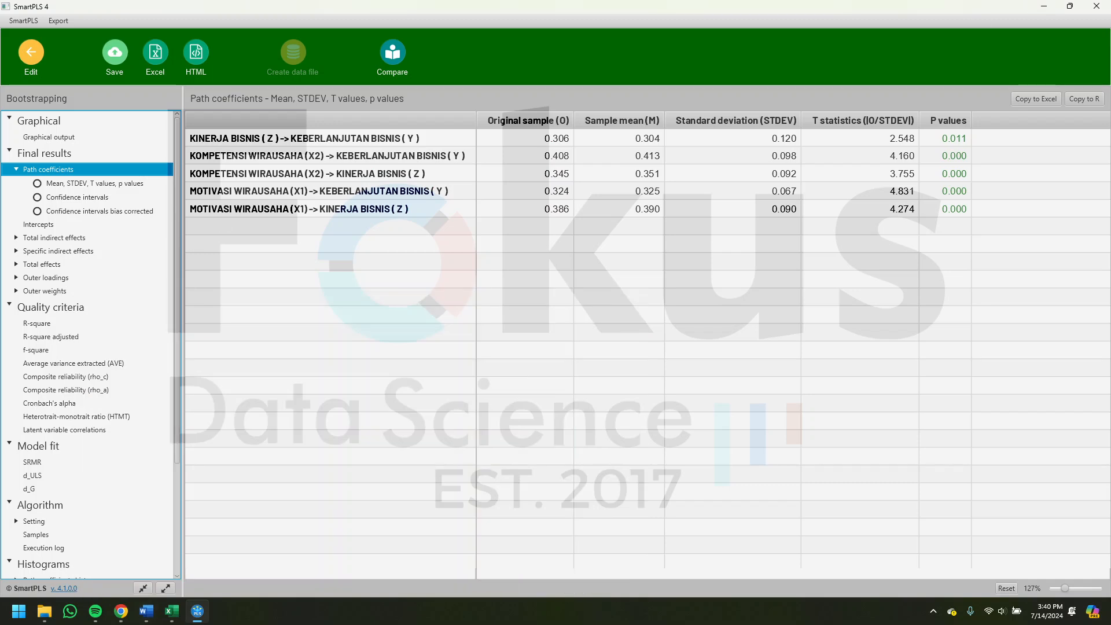
pyautogui.click(56, 251)
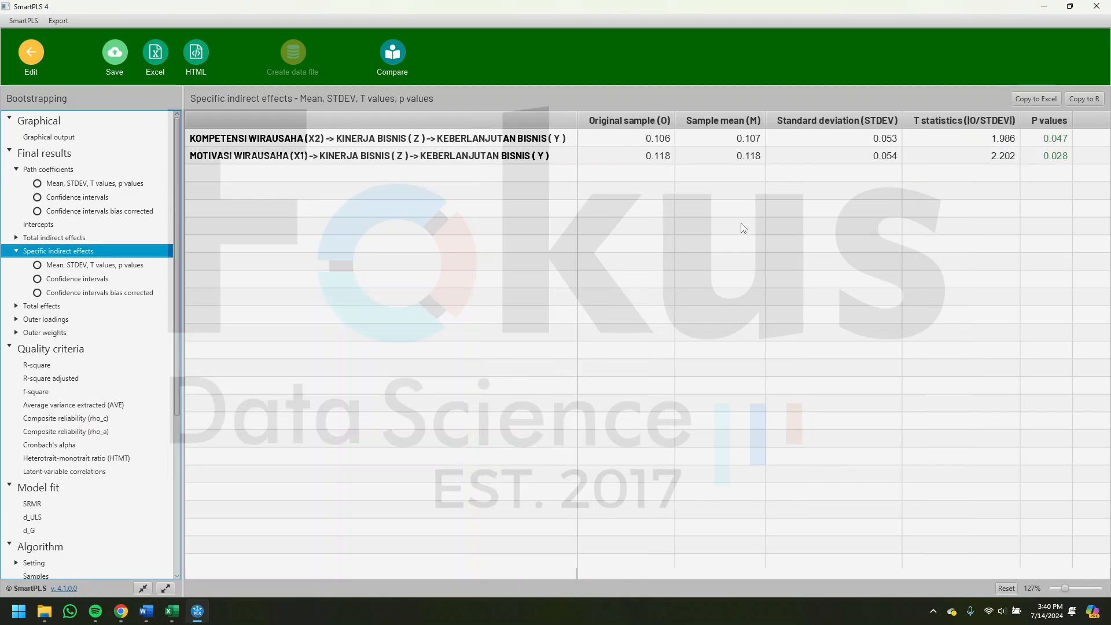